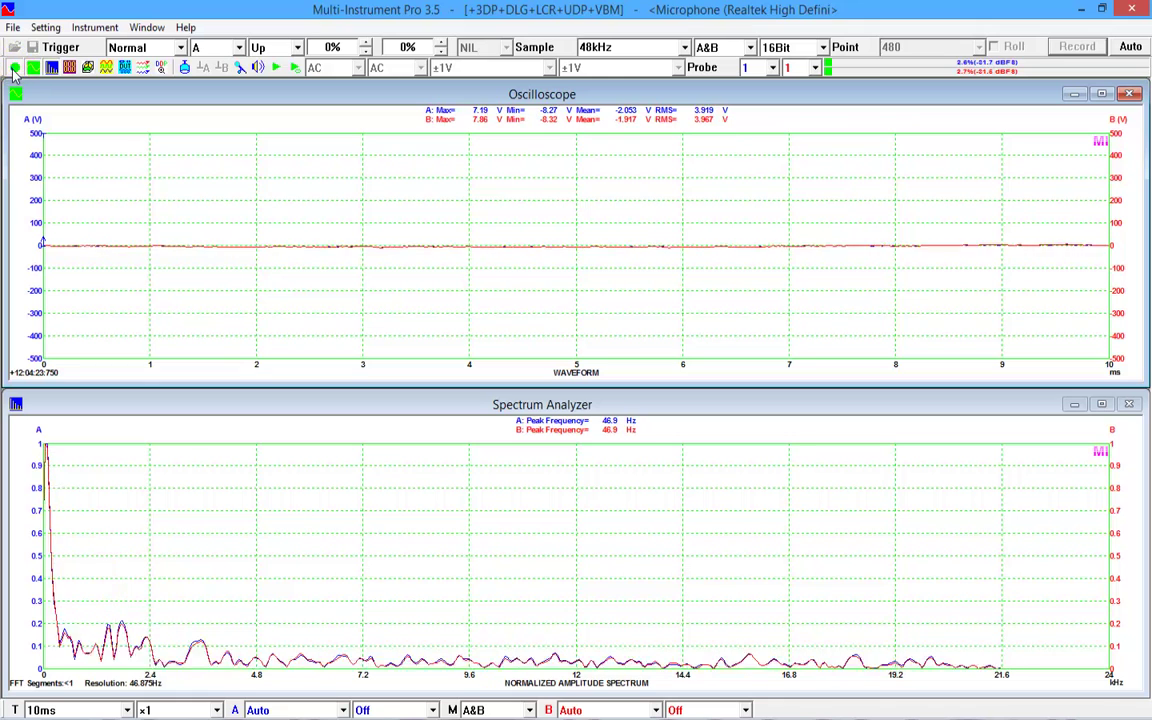
Stop the oscilloscope and check which sound card input devices the ADC device settings offer
{"action": "left_click", "coordinate": [16, 67]}
{"action": "left_click", "coordinate": [46, 28]}
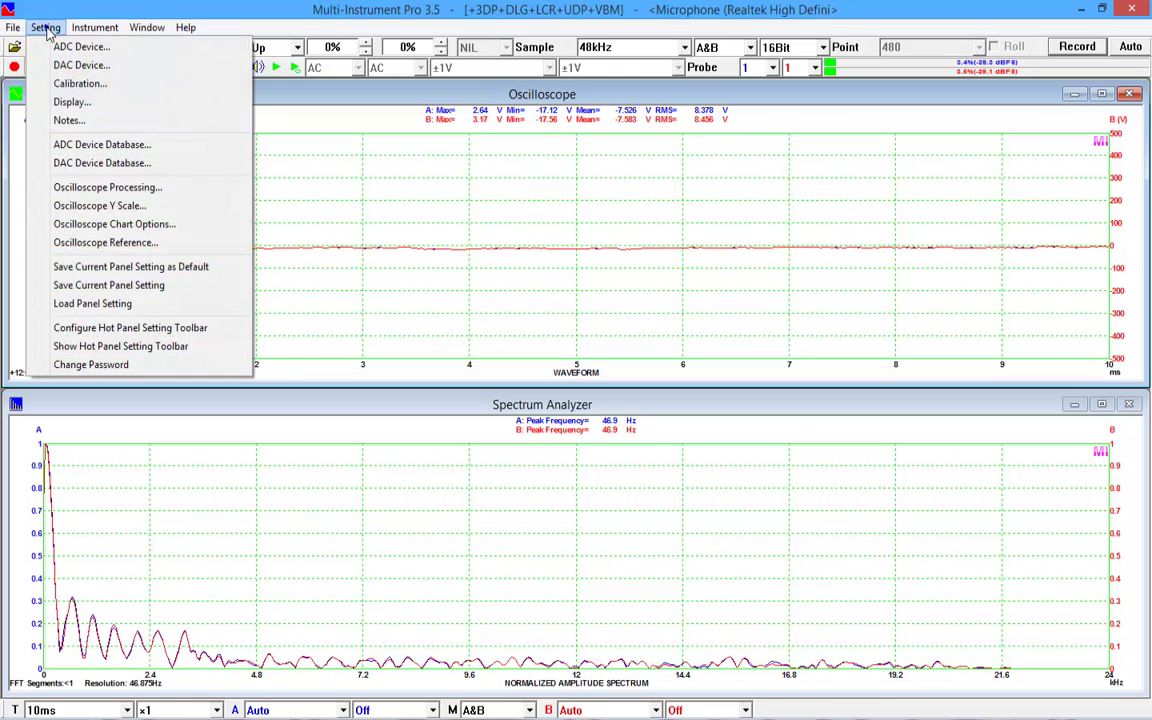
{"action": "left_click", "coordinate": [78, 48]}
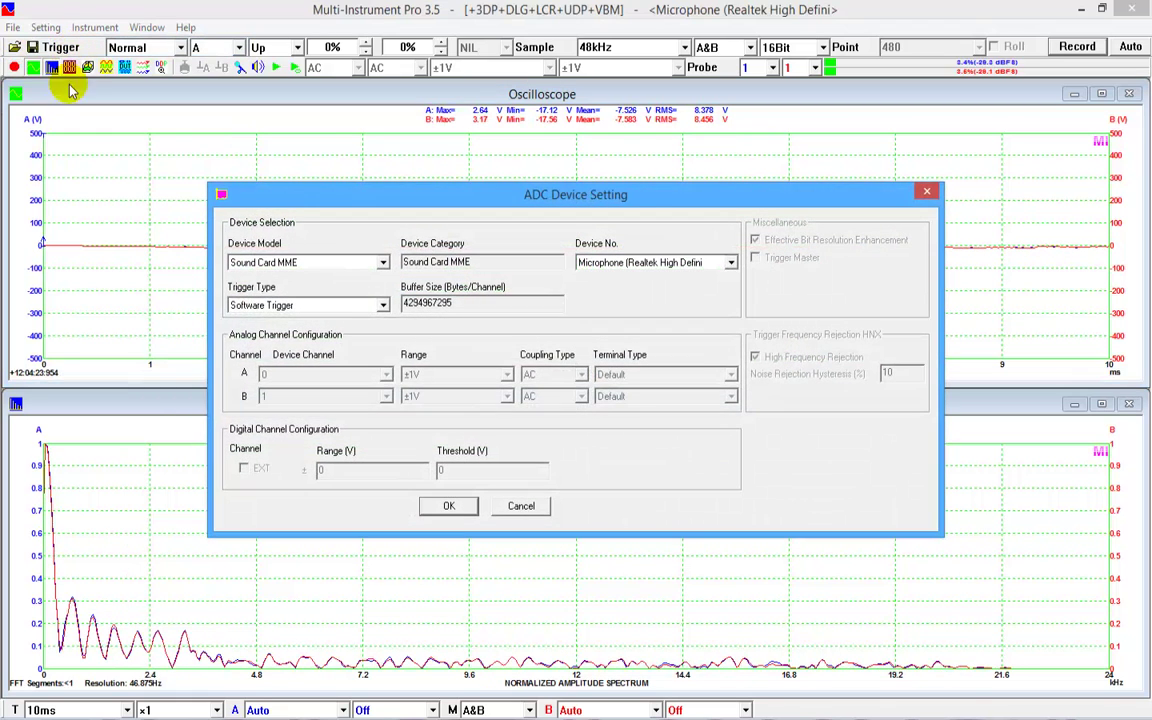
{"action": "left_click", "coordinate": [382, 265]}
{"action": "left_click", "coordinate": [382, 265]}
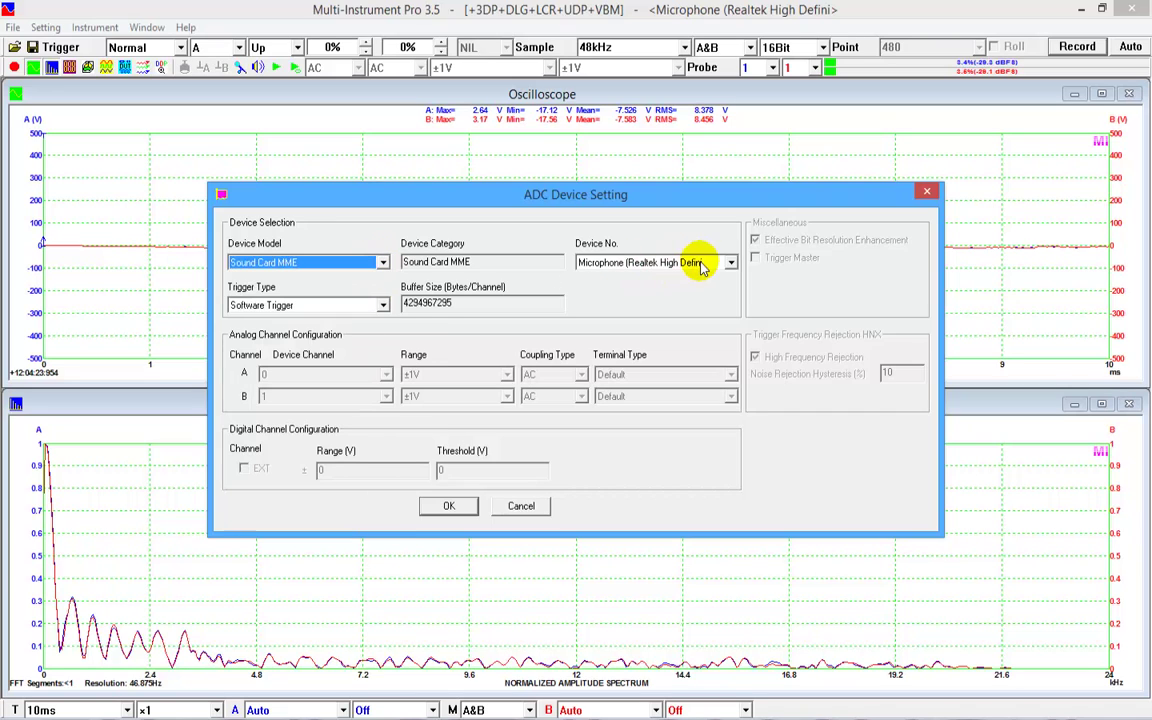
{"action": "left_click", "coordinate": [732, 264]}
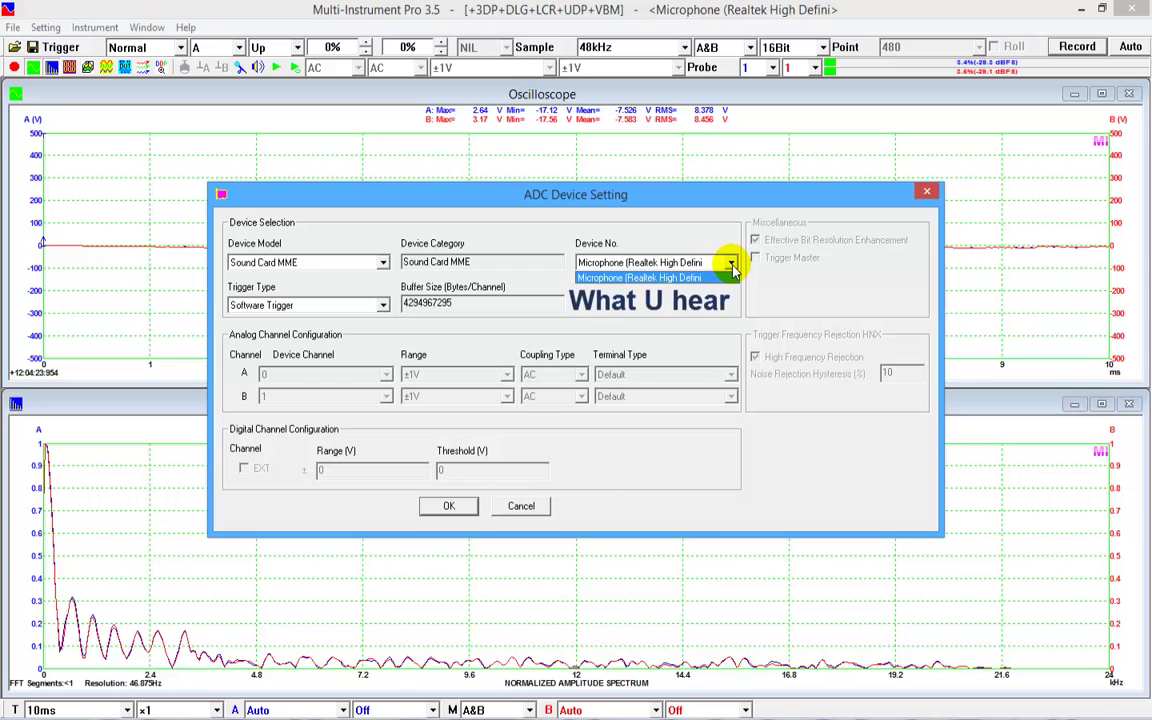
{"action": "left_click", "coordinate": [733, 268]}
{"action": "left_click", "coordinate": [447, 507]}
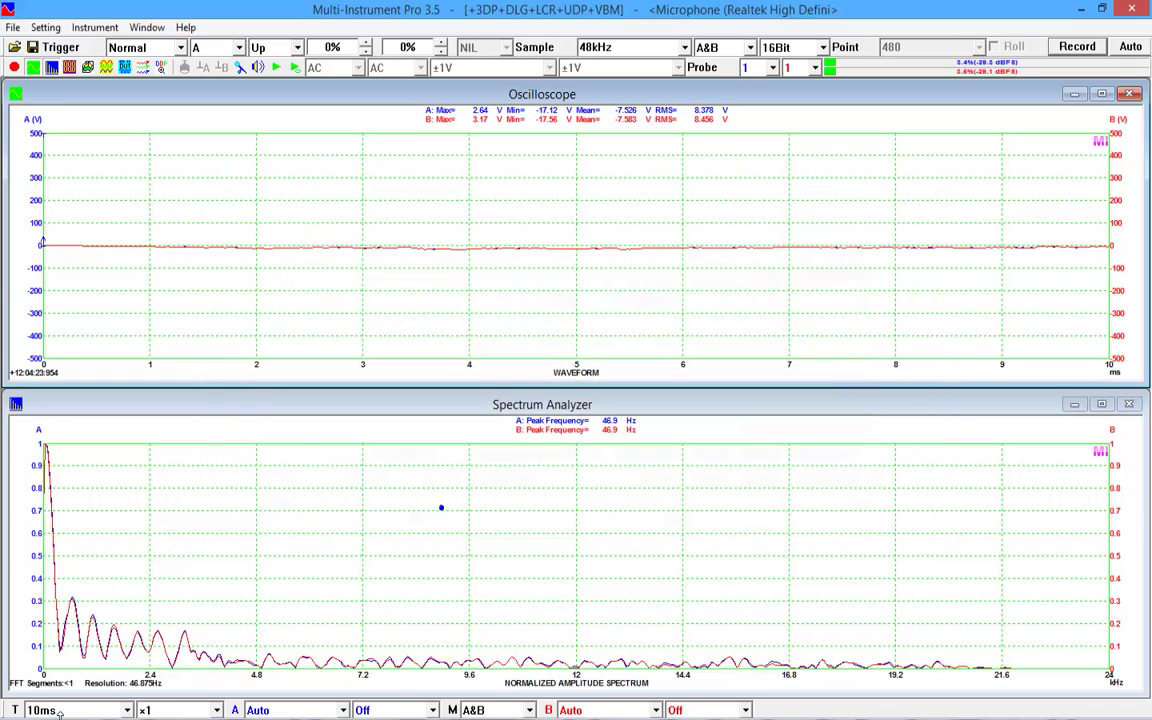
Switch to the Windows Control Panel and open the list of recording devices in the Sound settings
{"action": "key", "text": "super+x"}
{"action": "left_click", "coordinate": [76, 624]}
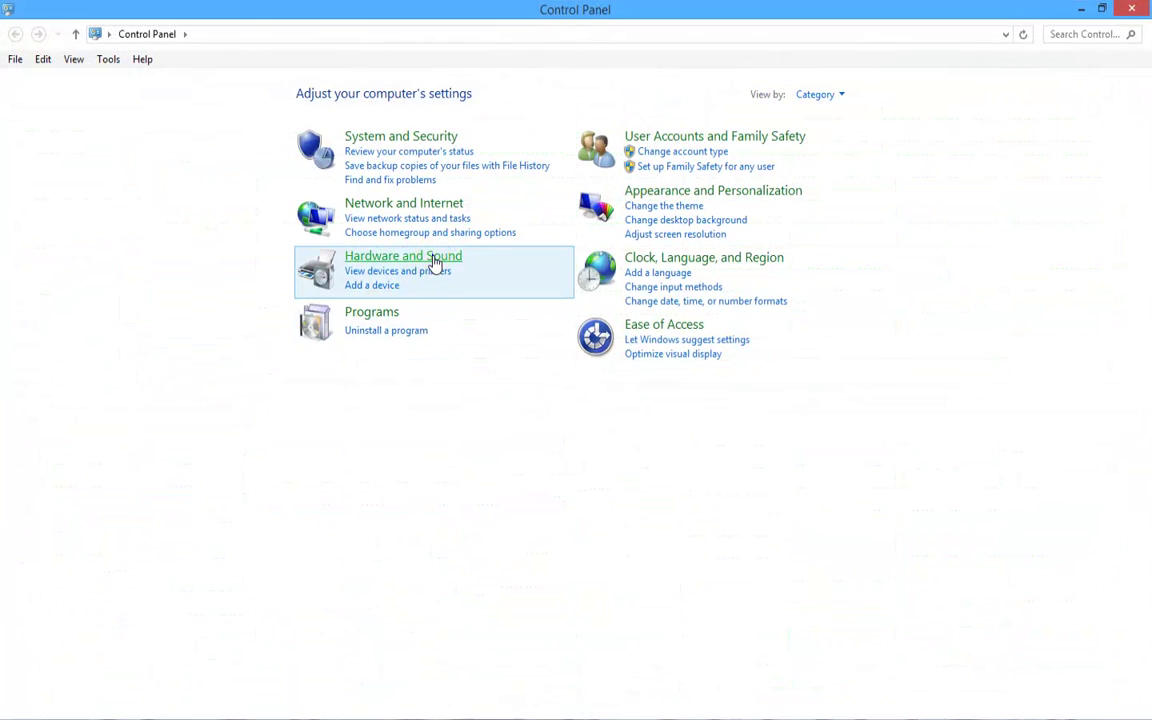
{"action": "left_click", "coordinate": [433, 262]}
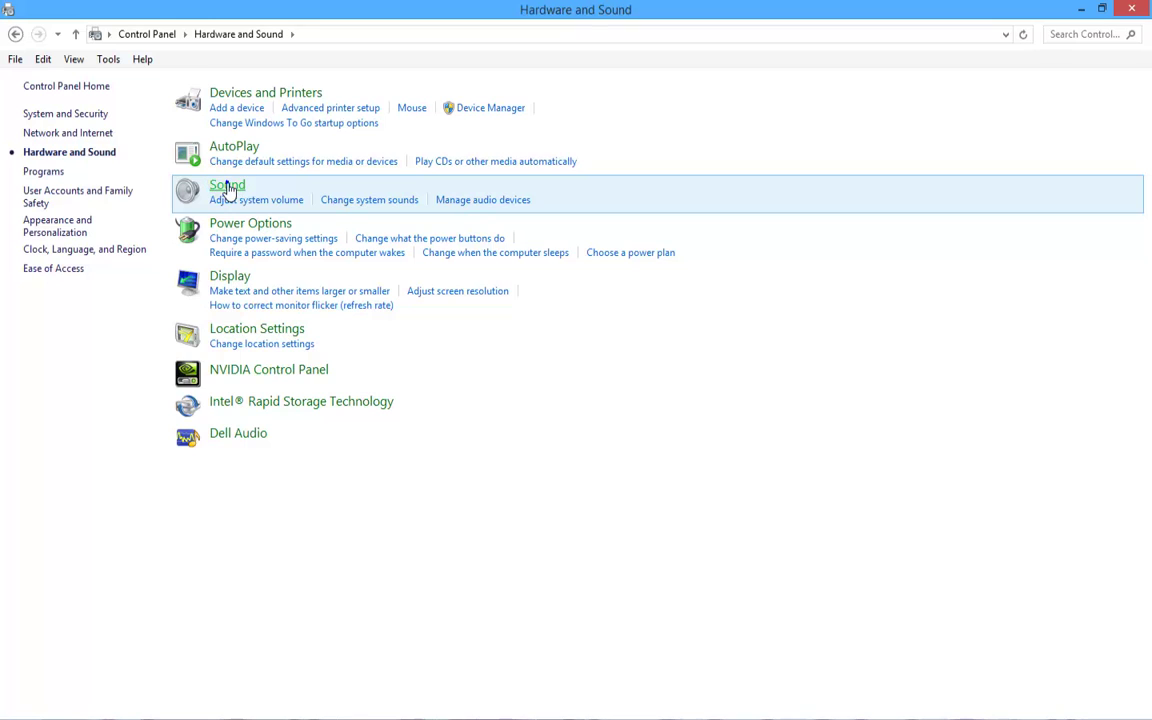
{"action": "left_click", "coordinate": [228, 188]}
{"action": "left_click", "coordinate": [186, 152]}
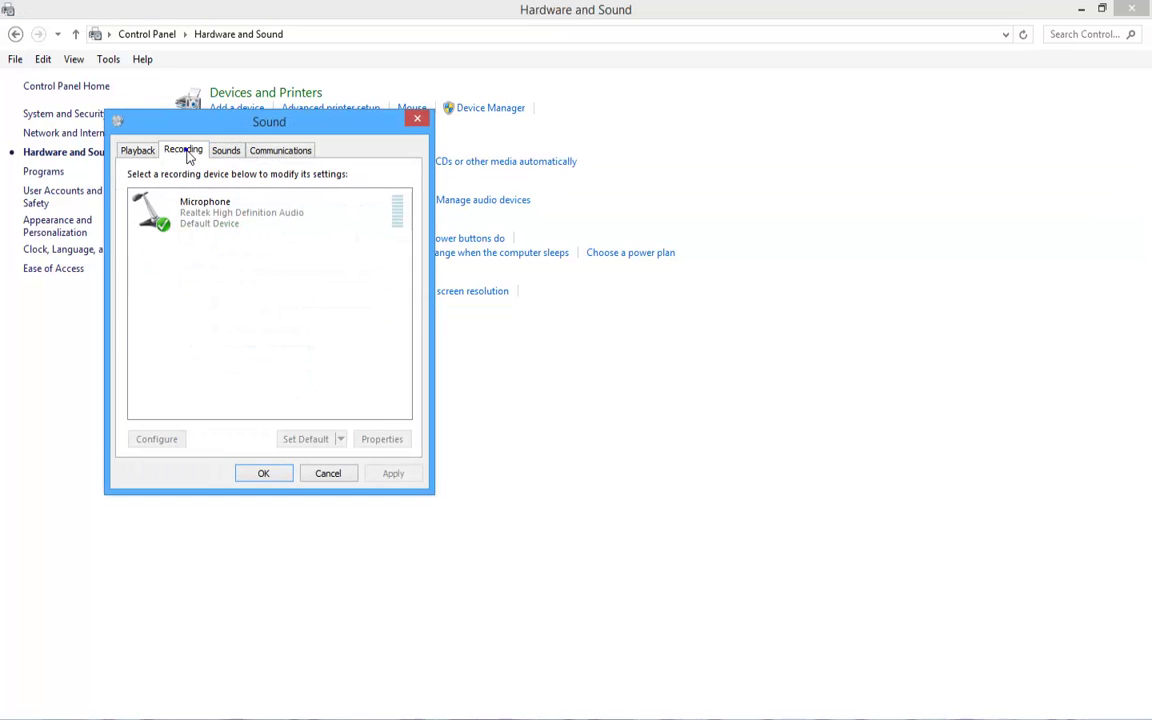
Show the disabled recording devices, enable Stereo Mix and accept the Sound settings
{"action": "right_click", "coordinate": [227, 289]}
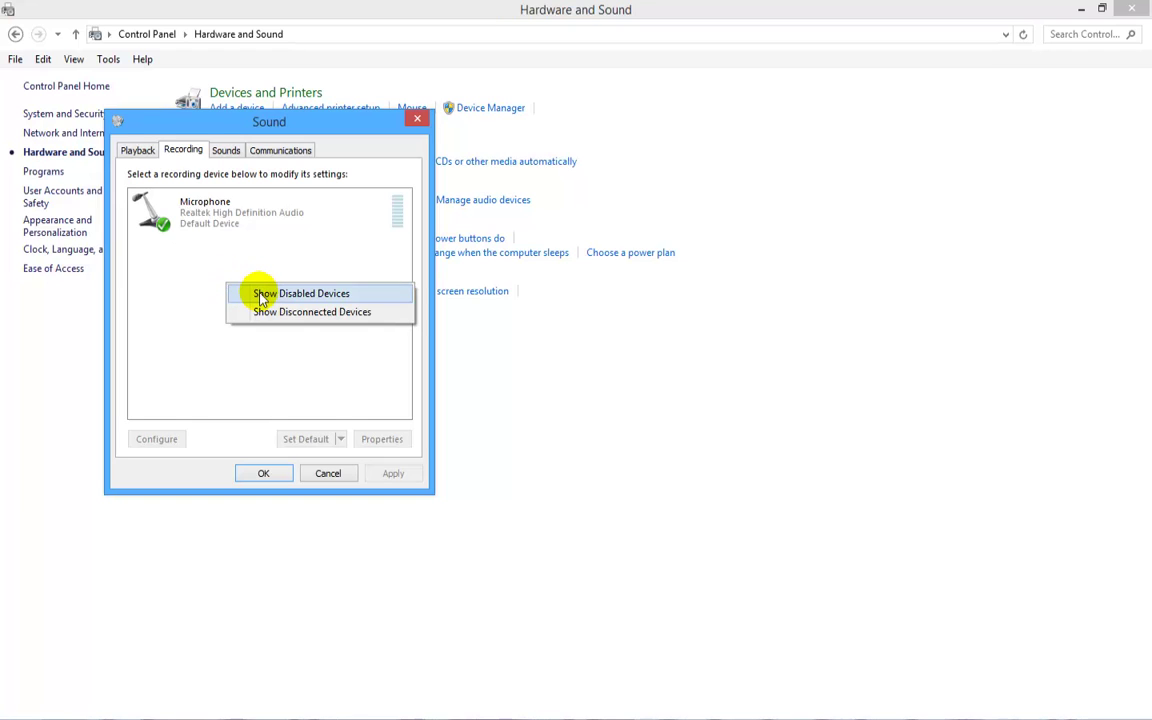
{"action": "left_click", "coordinate": [267, 299]}
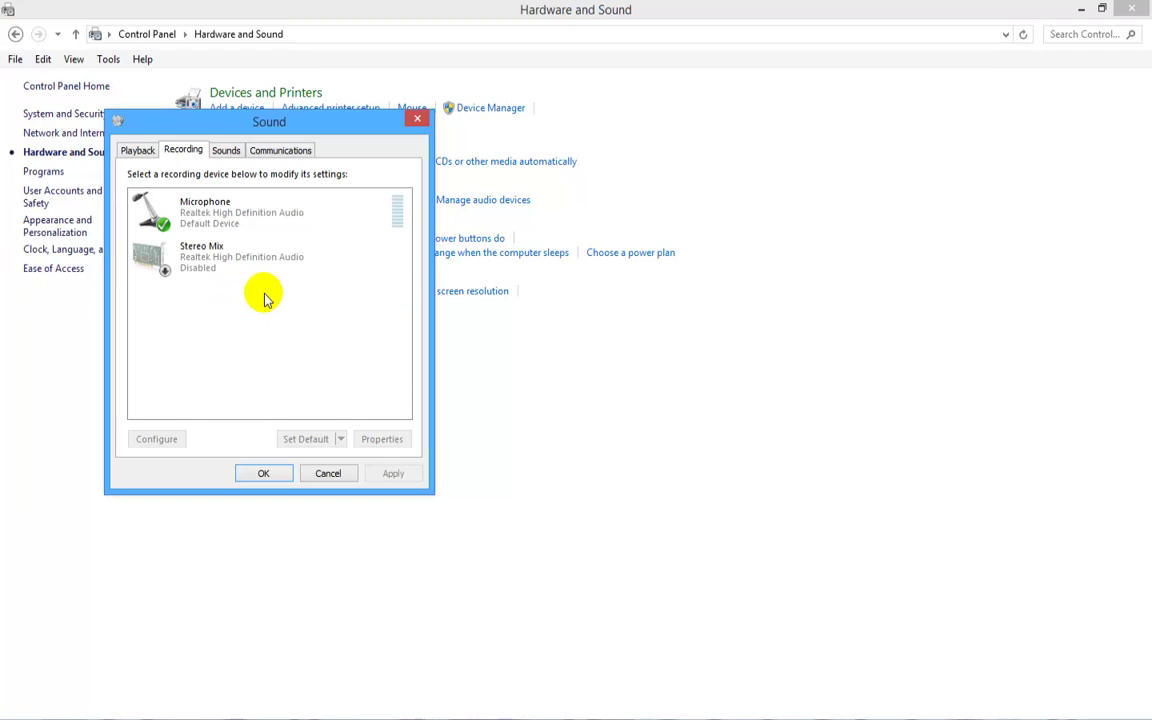
{"action": "left_click", "coordinate": [240, 261]}
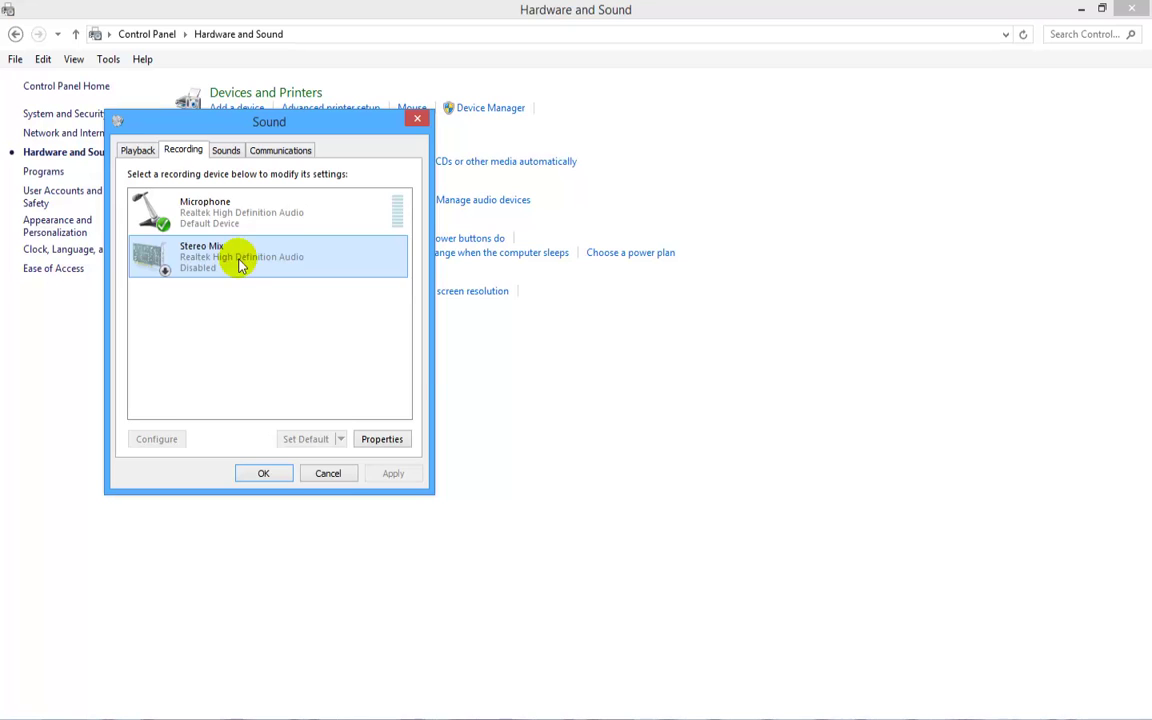
{"action": "right_click", "coordinate": [240, 263]}
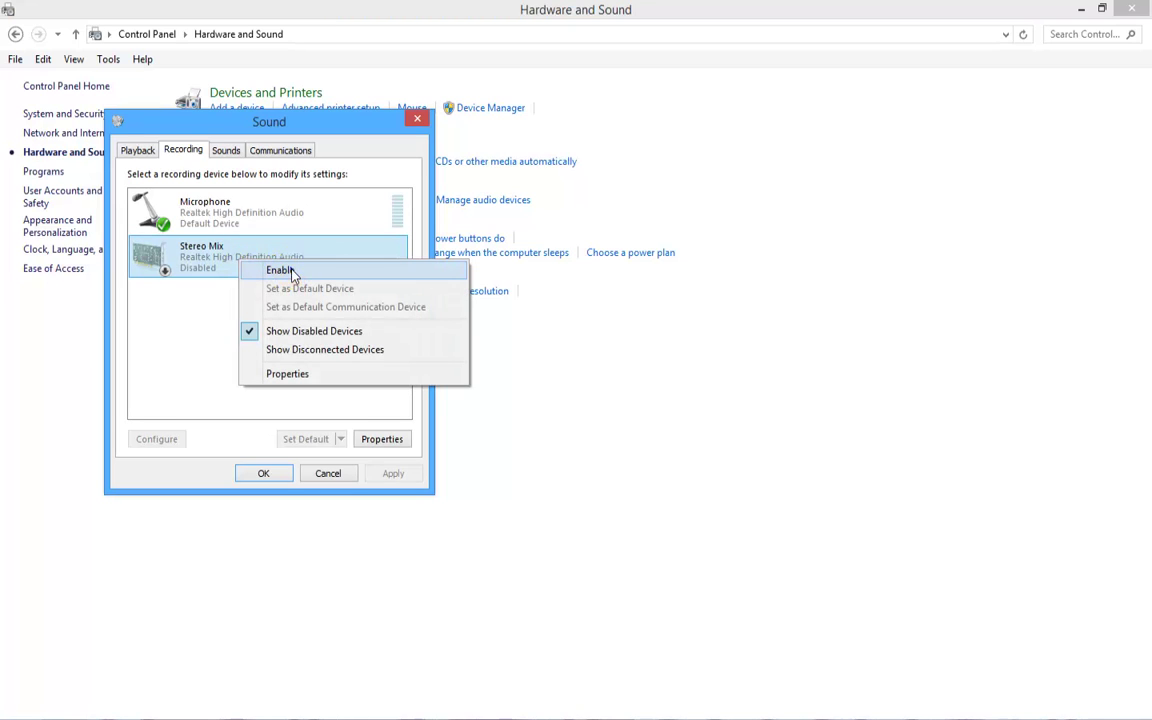
{"action": "left_click", "coordinate": [293, 271]}
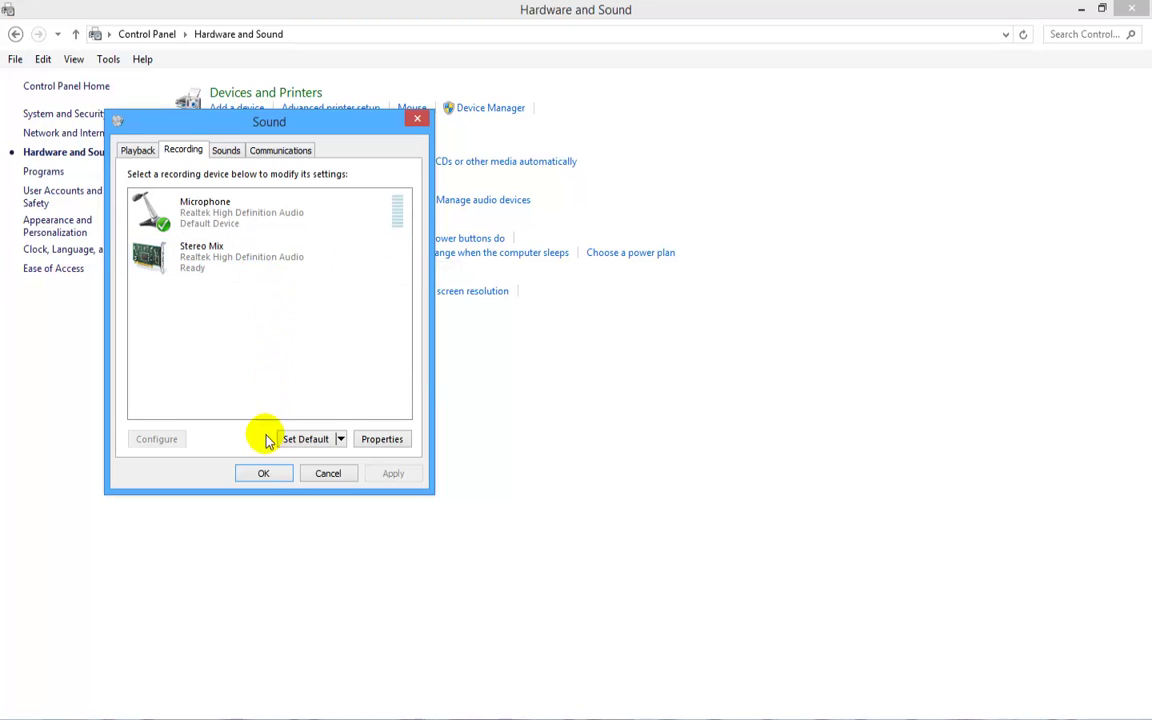
{"action": "left_click", "coordinate": [262, 474]}
Return to Multi-Instrument and set the ADC input device to Stereo Mix (Realtek High Defini
{"action": "left_click", "coordinate": [391, 676]}
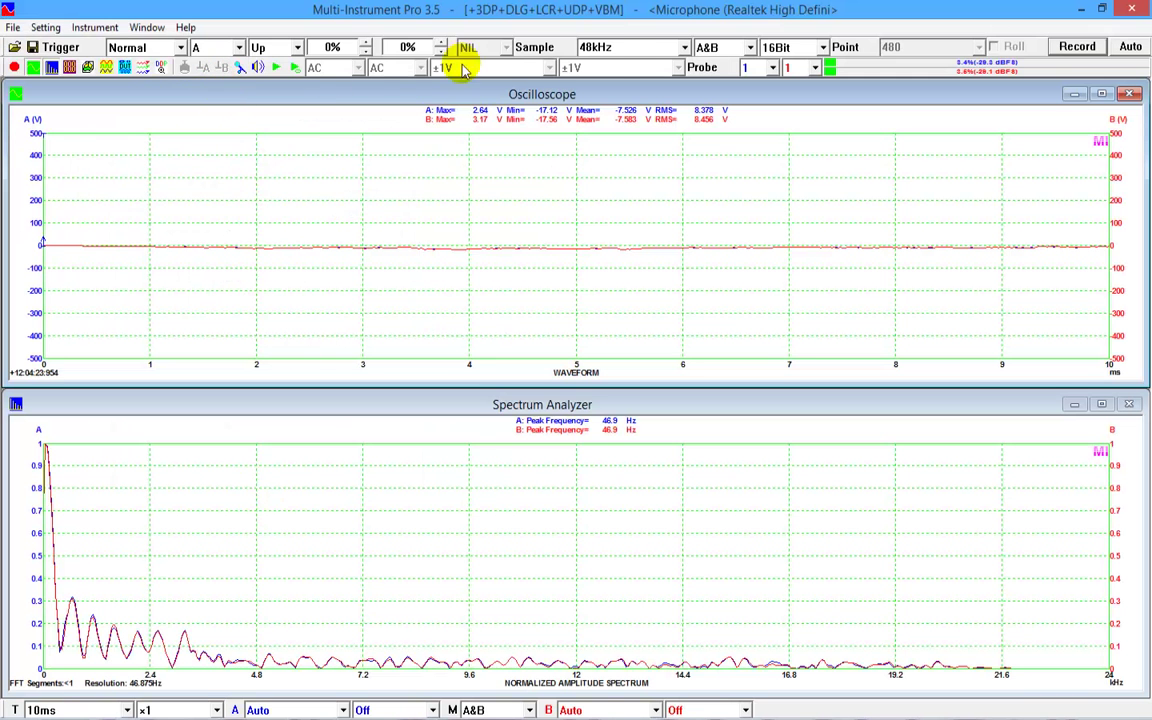
{"action": "left_click", "coordinate": [45, 27]}
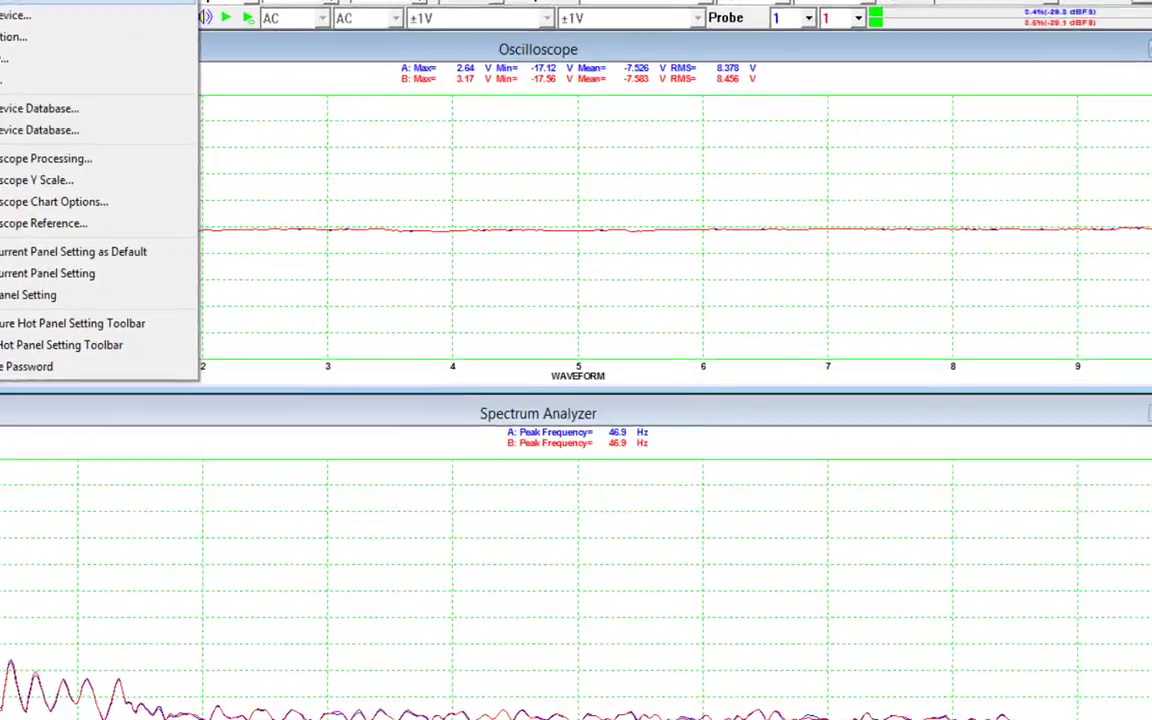
{"action": "left_click", "coordinate": [77, 44]}
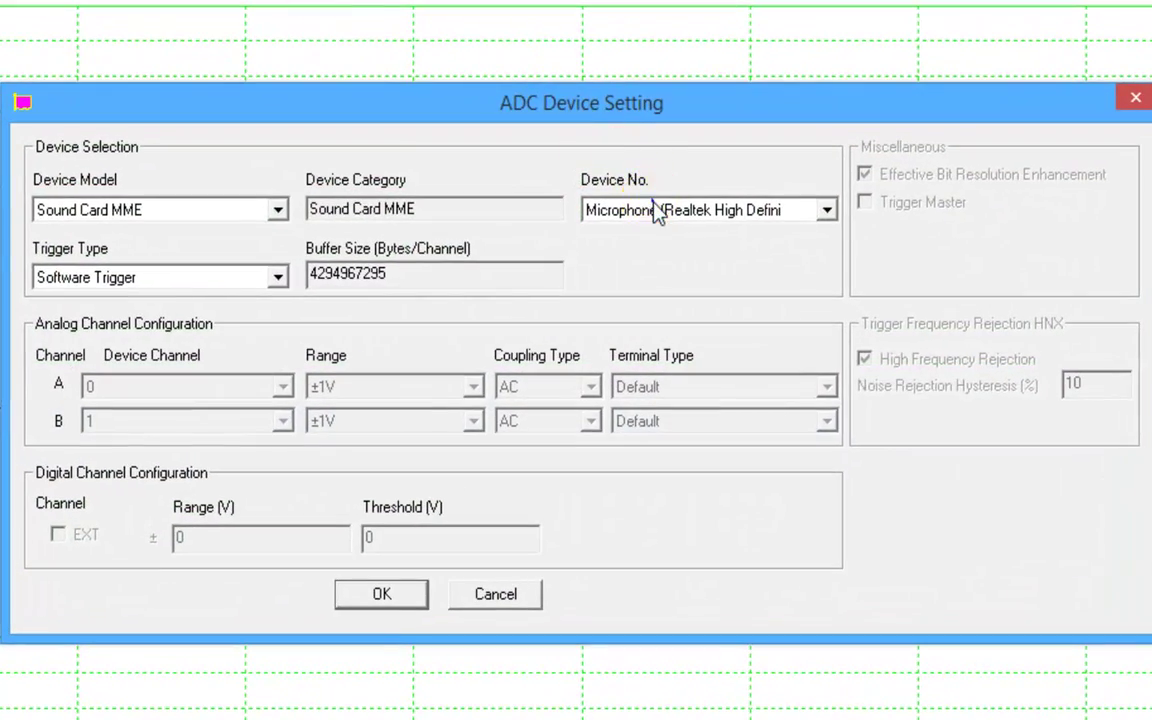
{"action": "left_click", "coordinate": [657, 213]}
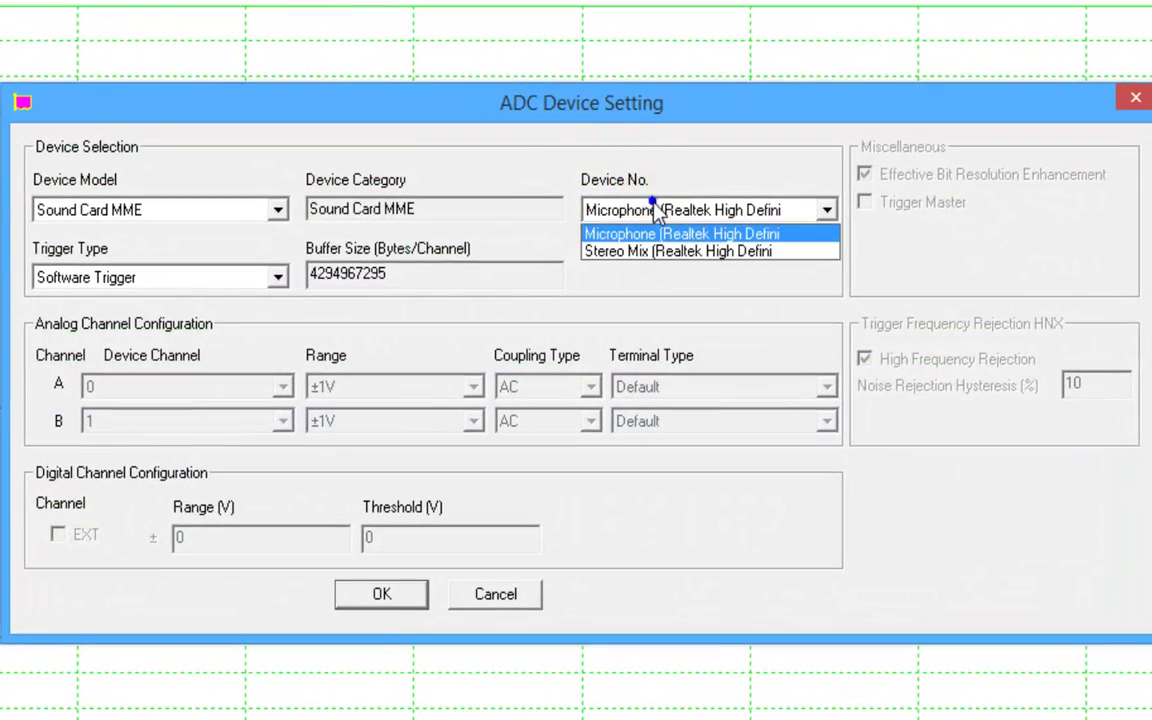
{"action": "left_click", "coordinate": [707, 255]}
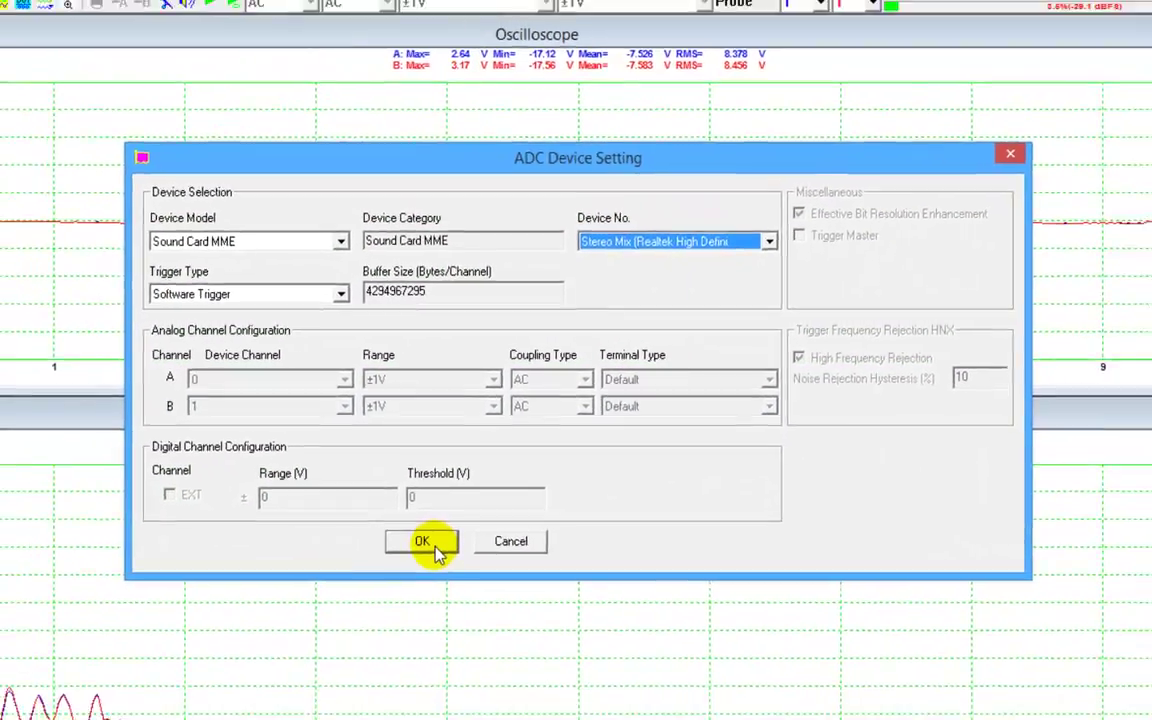
{"action": "left_click", "coordinate": [383, 594]}
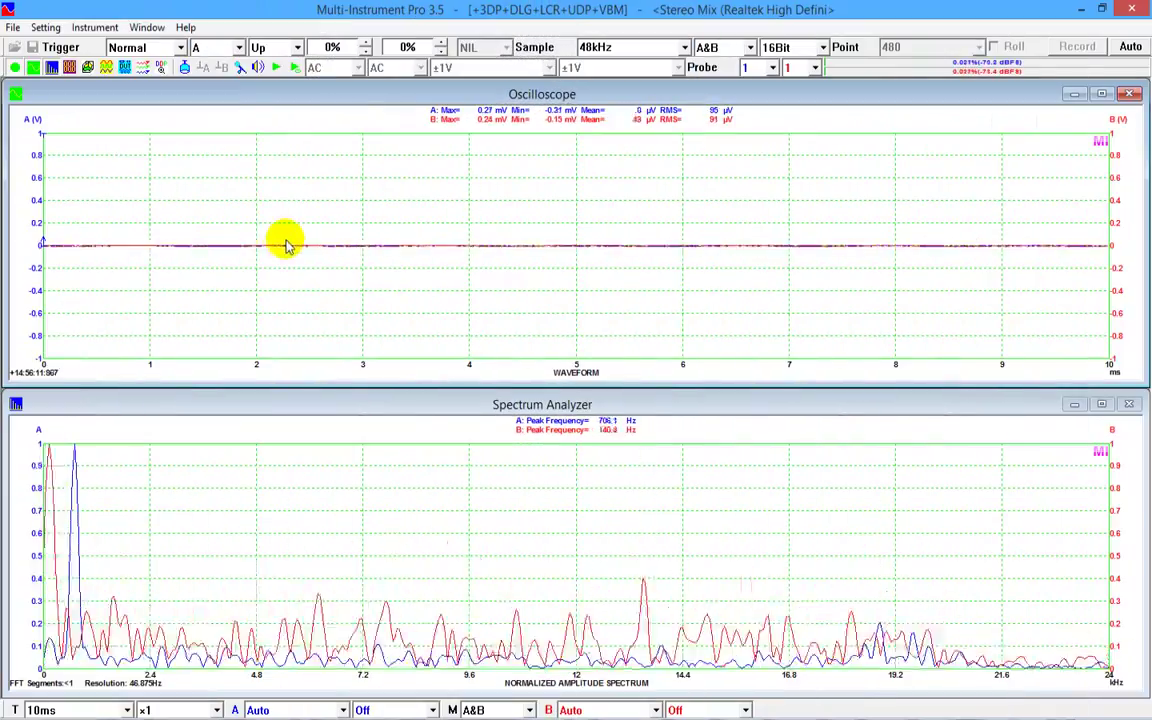
Open the Signal Generator, set it to output sine waves on both channels (A&B) and start the output
{"action": "left_click", "coordinate": [106, 67]}
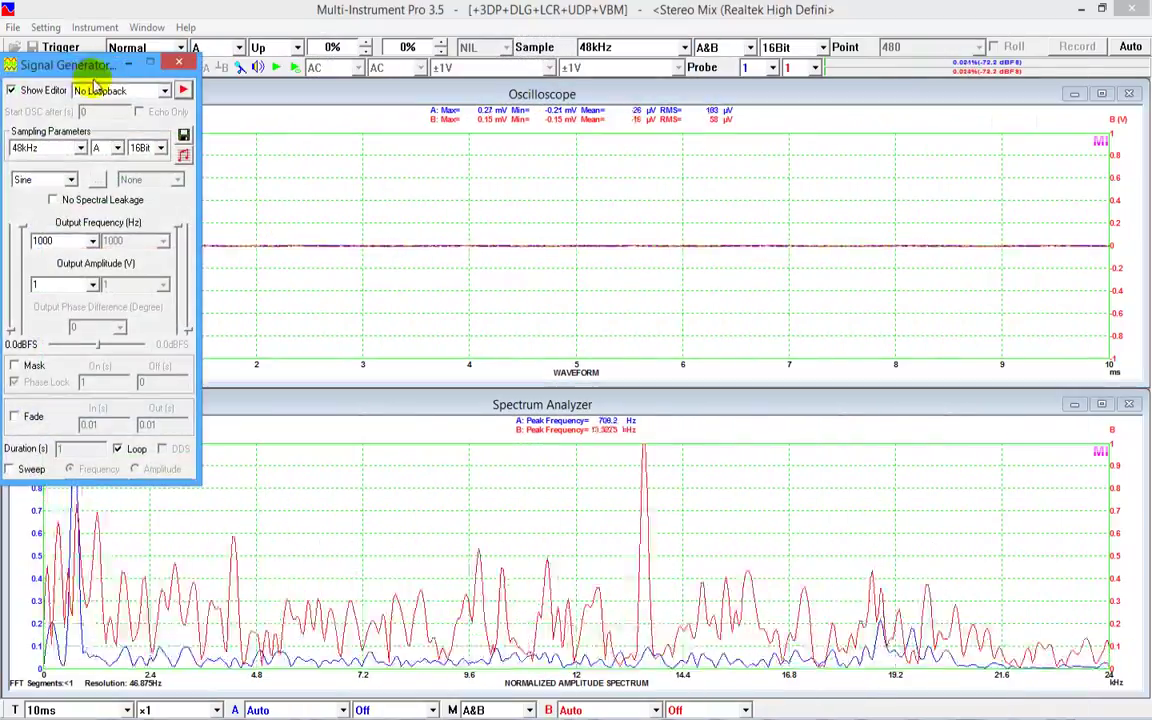
{"action": "left_click_drag", "start_coordinate": [85, 76], "coordinate": [972, 172]}
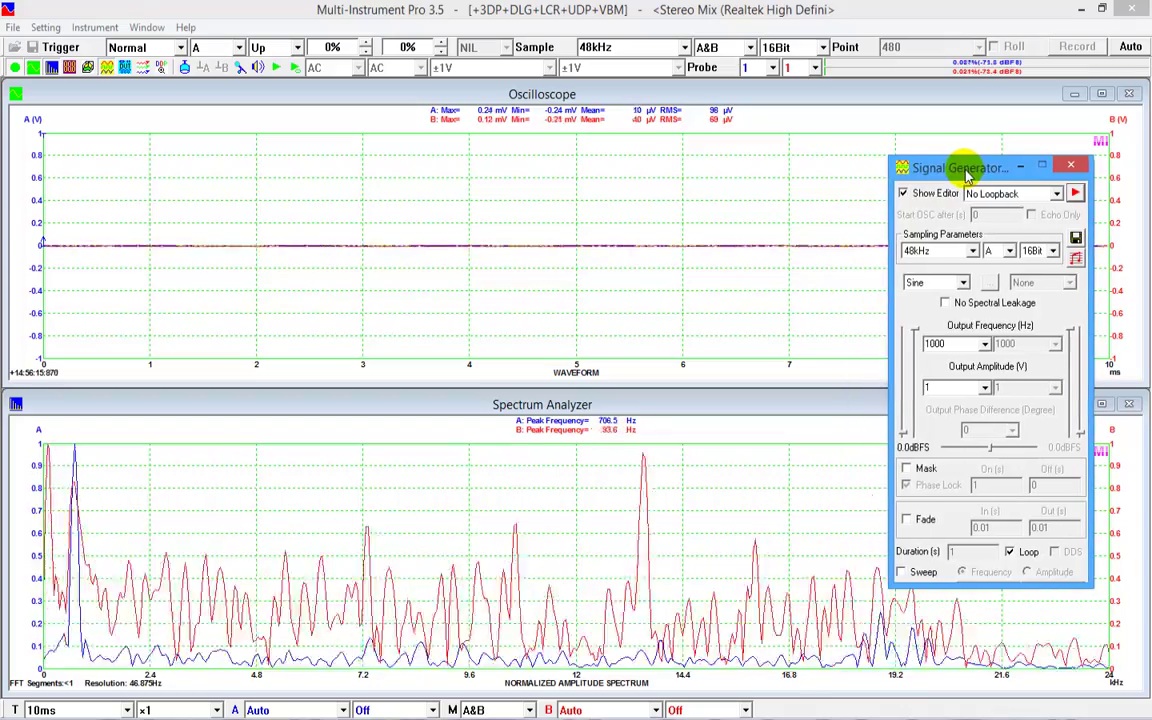
{"action": "left_click", "coordinate": [1008, 252]}
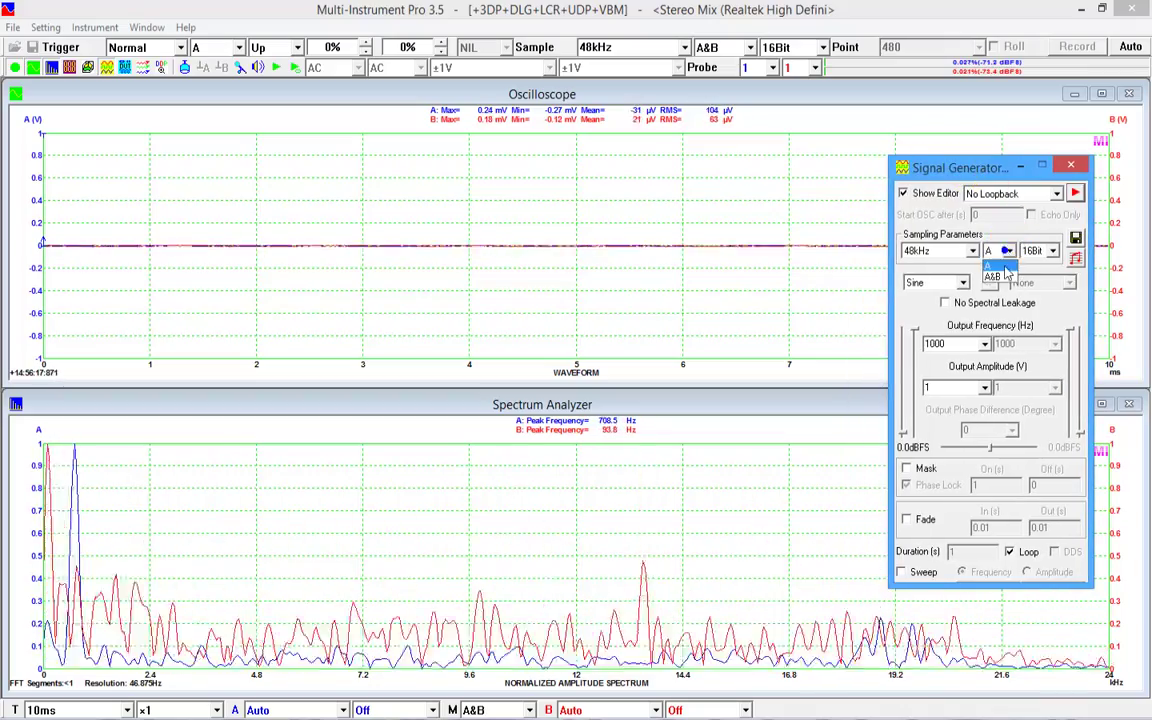
{"action": "left_click", "coordinate": [1002, 279]}
{"action": "left_click", "coordinate": [1035, 284]}
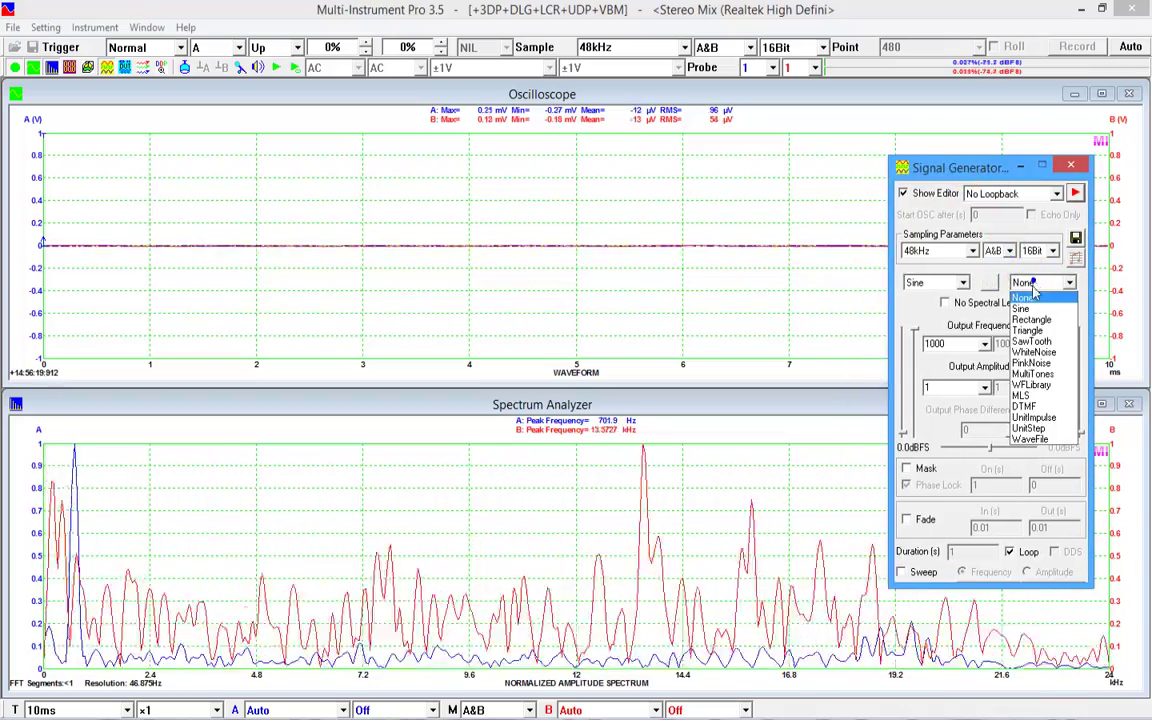
{"action": "left_click", "coordinate": [1045, 301]}
{"action": "left_click", "coordinate": [1075, 193]}
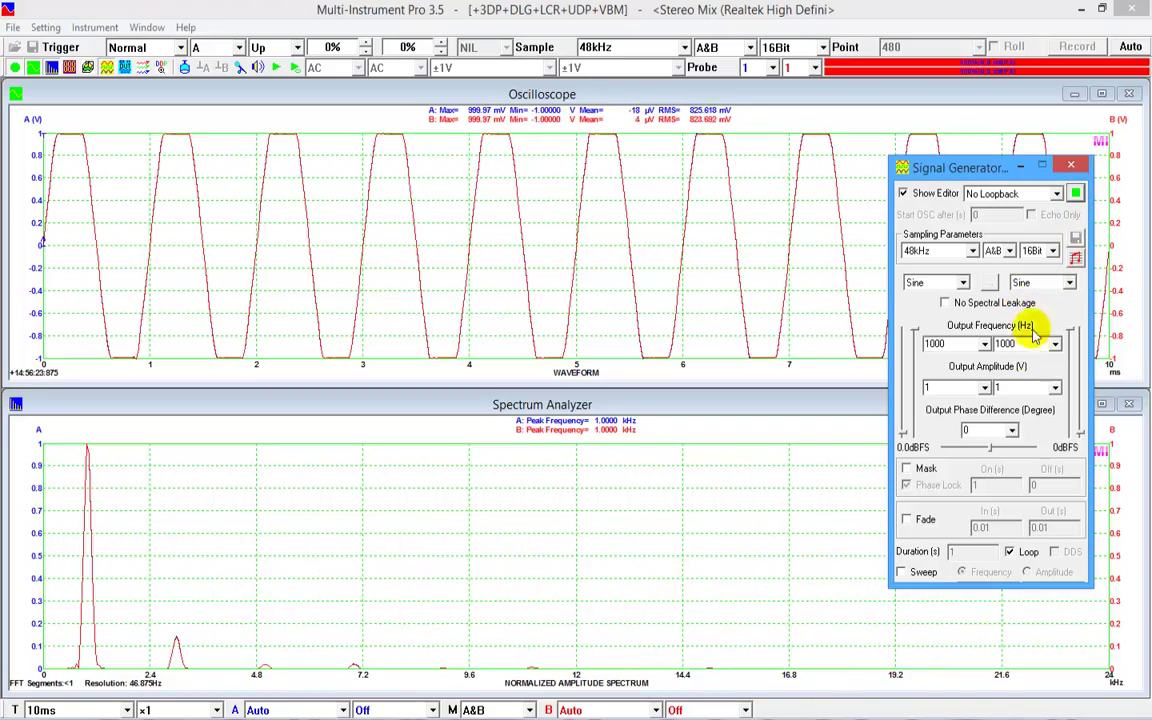
Set the output amplitude of both generator channels to 0.5 V
{"action": "left_click", "coordinate": [985, 388]}
{"action": "left_click", "coordinate": [962, 426]}
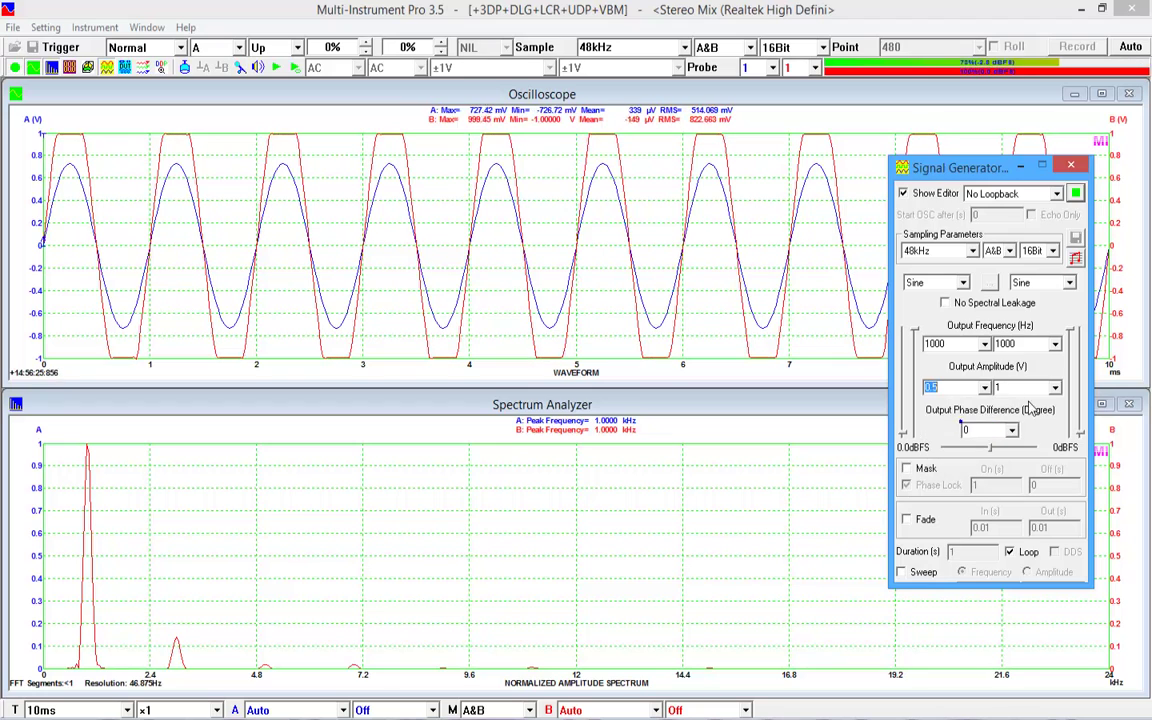
{"action": "left_click", "coordinate": [1055, 388]}
{"action": "left_click", "coordinate": [1031, 426]}
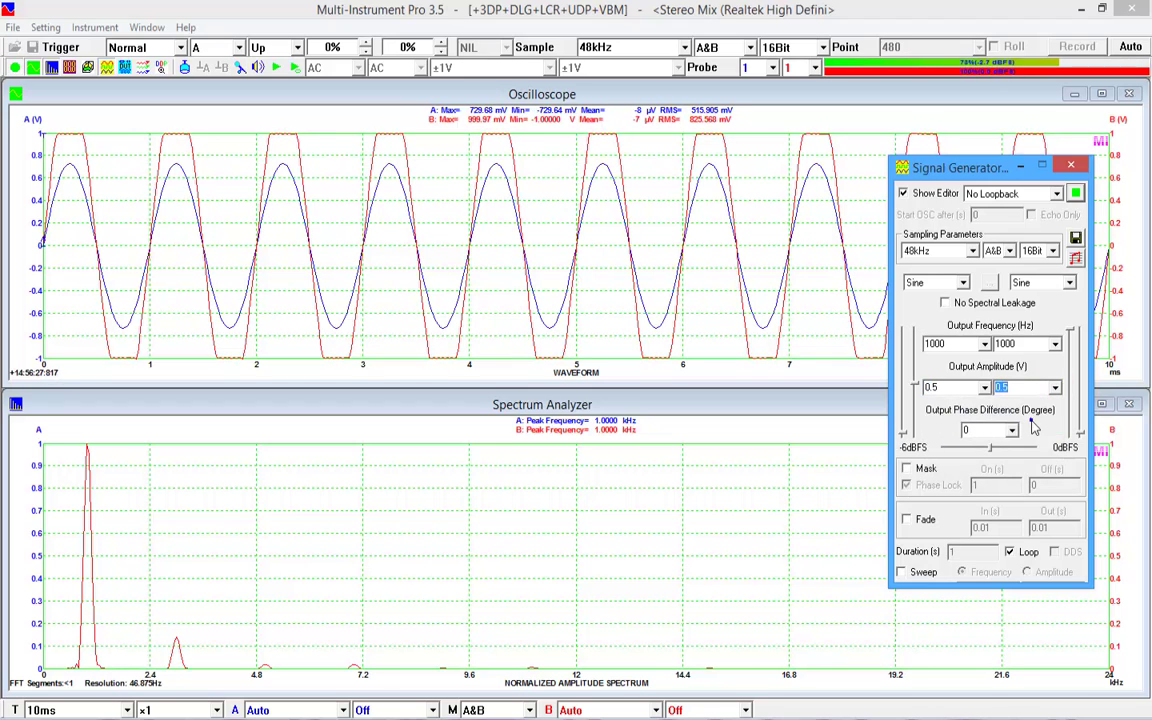
Switch the oscilloscope to the A|B Lissajous pattern and tile the instrument windows vertically
{"action": "left_click", "coordinate": [481, 710]}
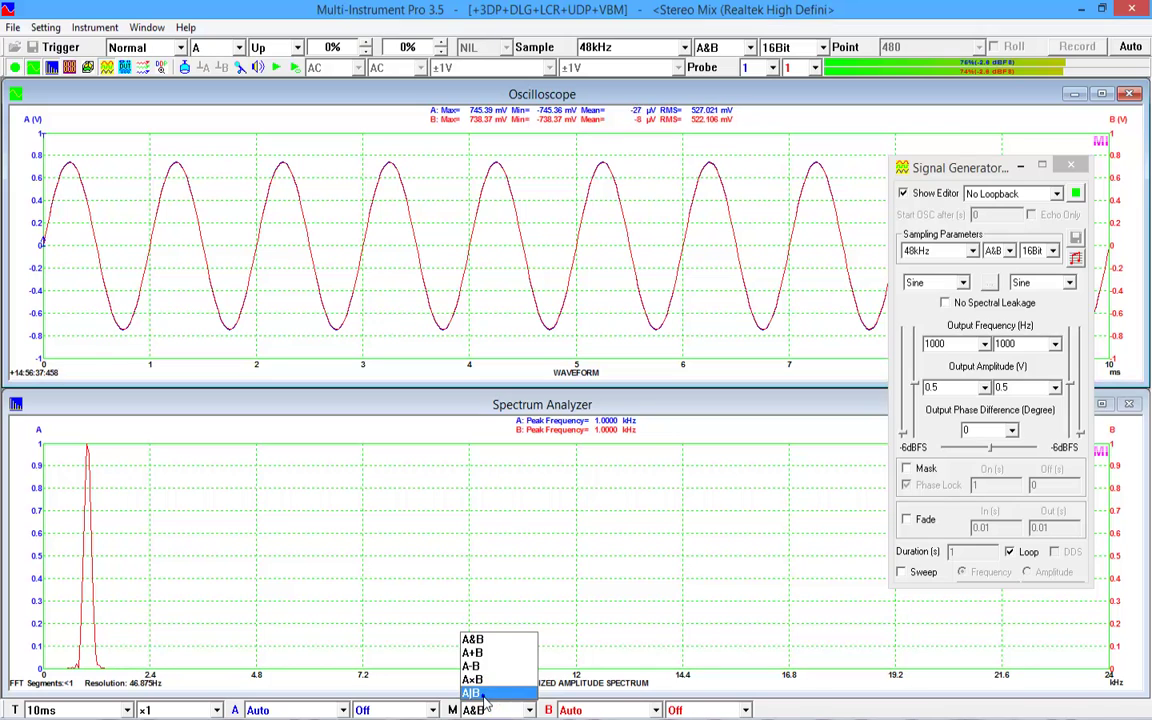
{"action": "left_click", "coordinate": [473, 693]}
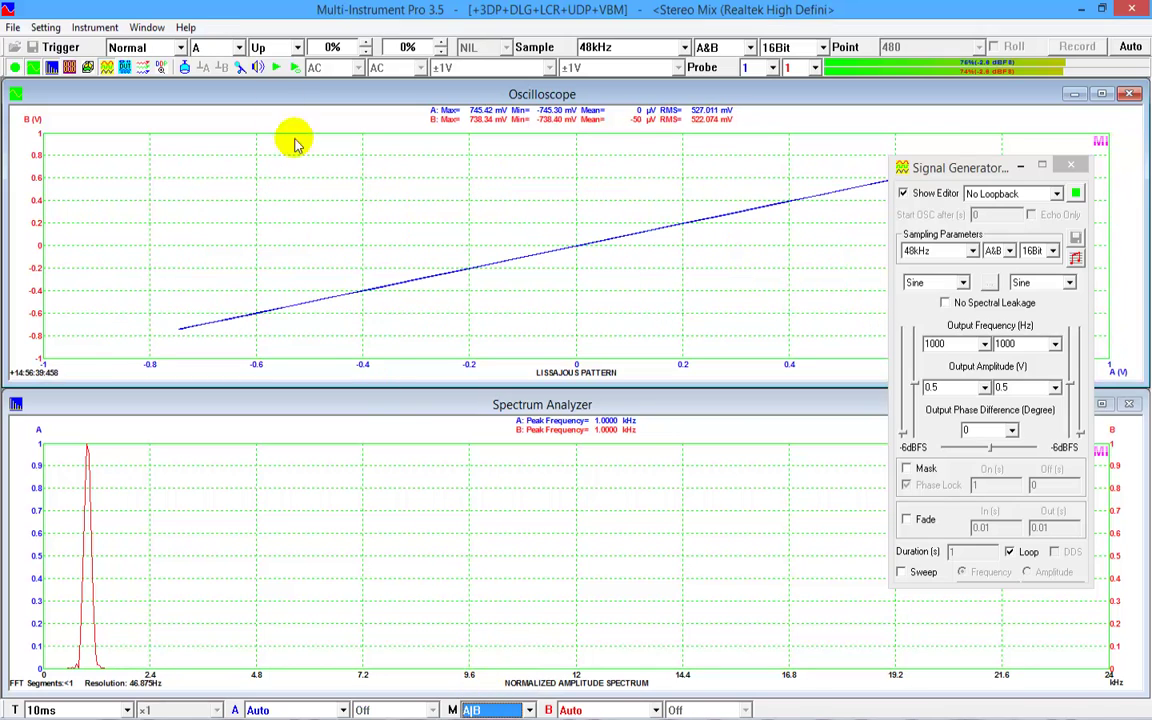
{"action": "left_click", "coordinate": [155, 28]}
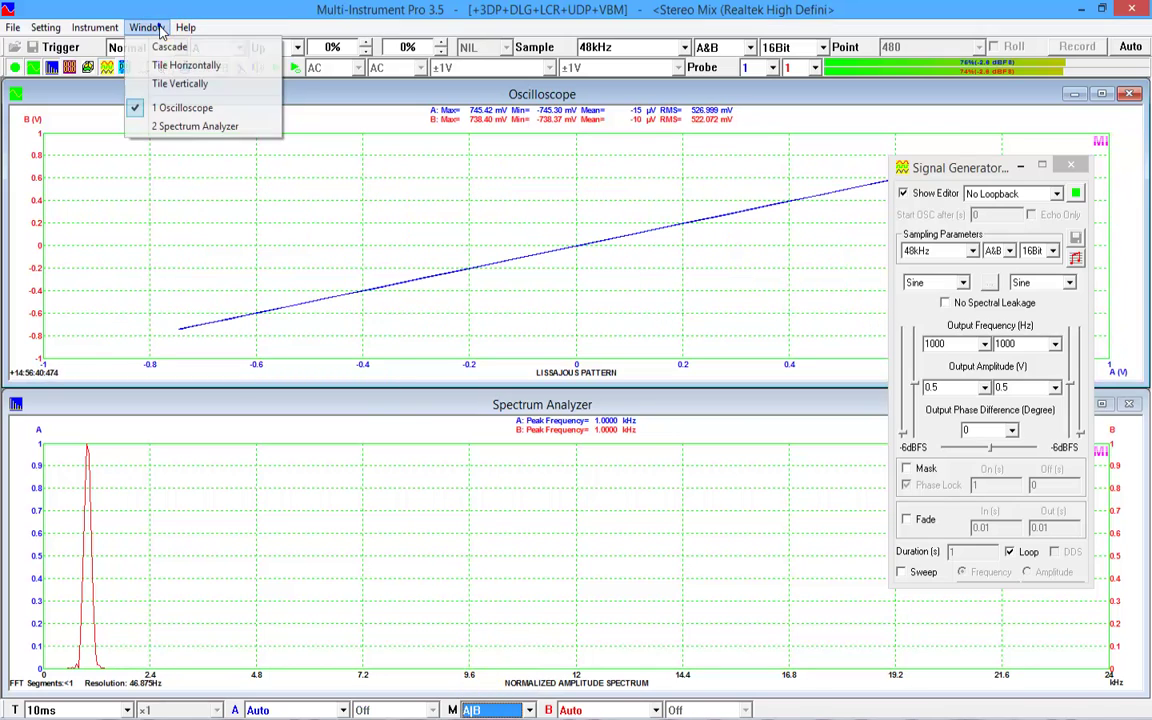
{"action": "left_click", "coordinate": [176, 84]}
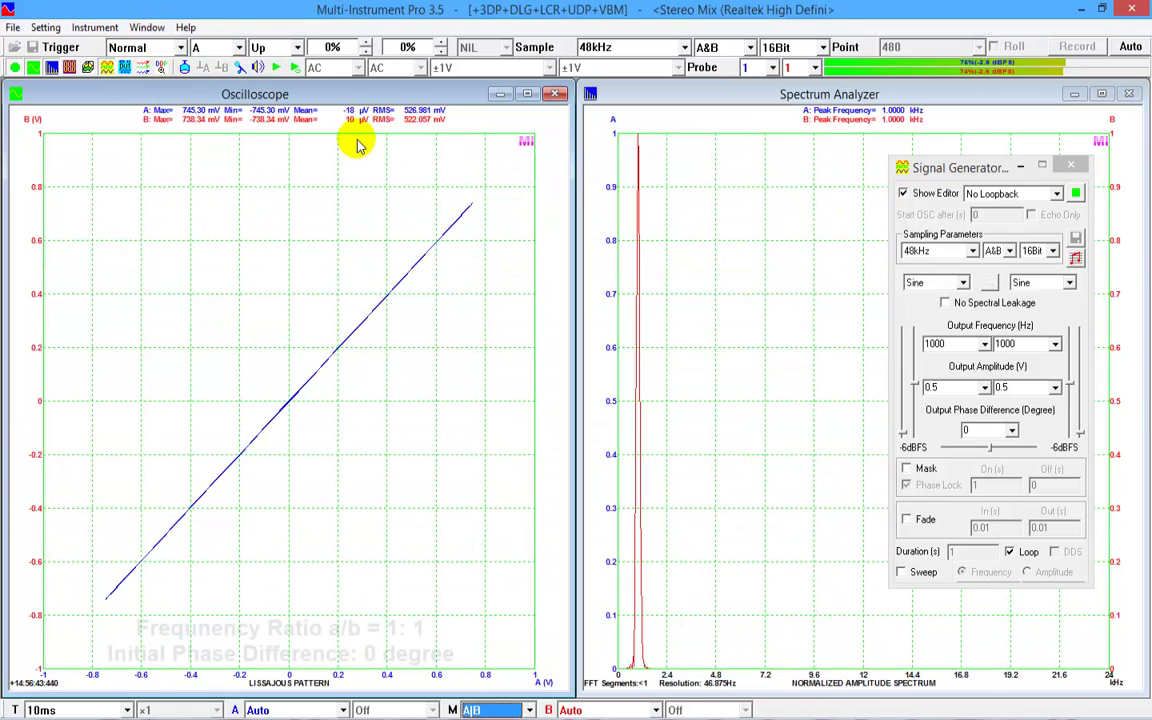
Move the Signal Generator over the middle of the Spectrum Analyzer and step its output phase difference through 45, 90 and 135 degrees
{"action": "left_click", "coordinate": [988, 170]}
{"action": "left_click_drag", "start_coordinate": [990, 172], "coordinate": [833, 190]}
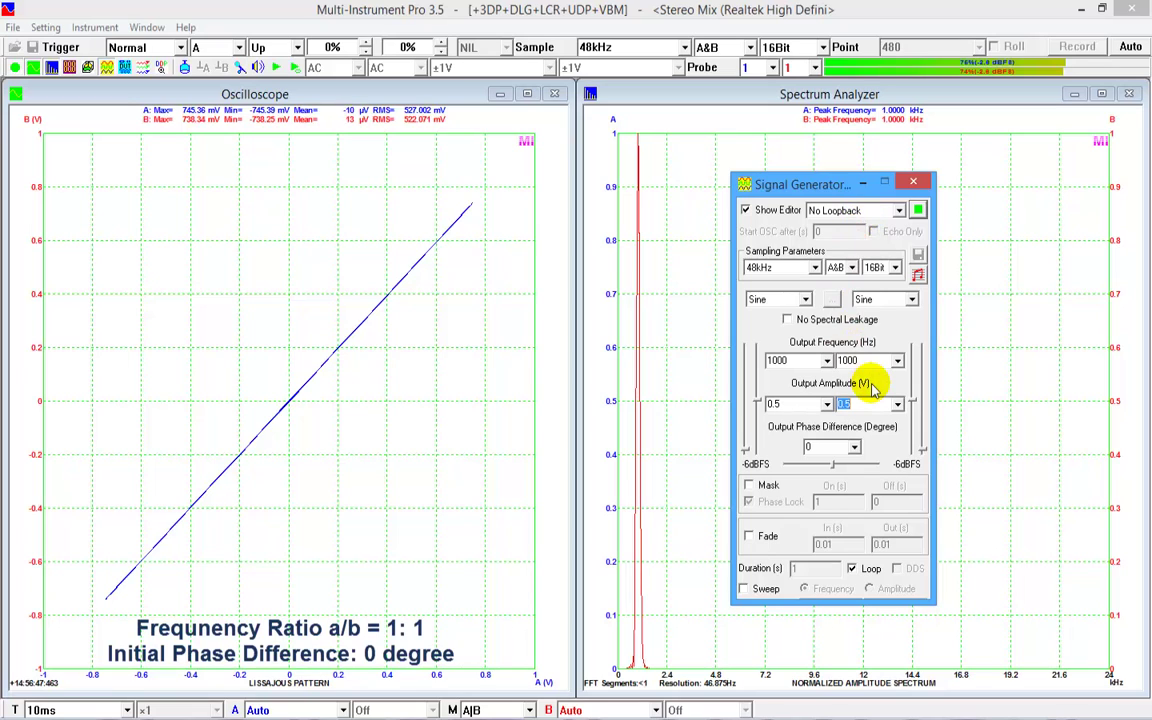
{"action": "left_click", "coordinate": [856, 447]}
{"action": "left_click", "coordinate": [813, 516]}
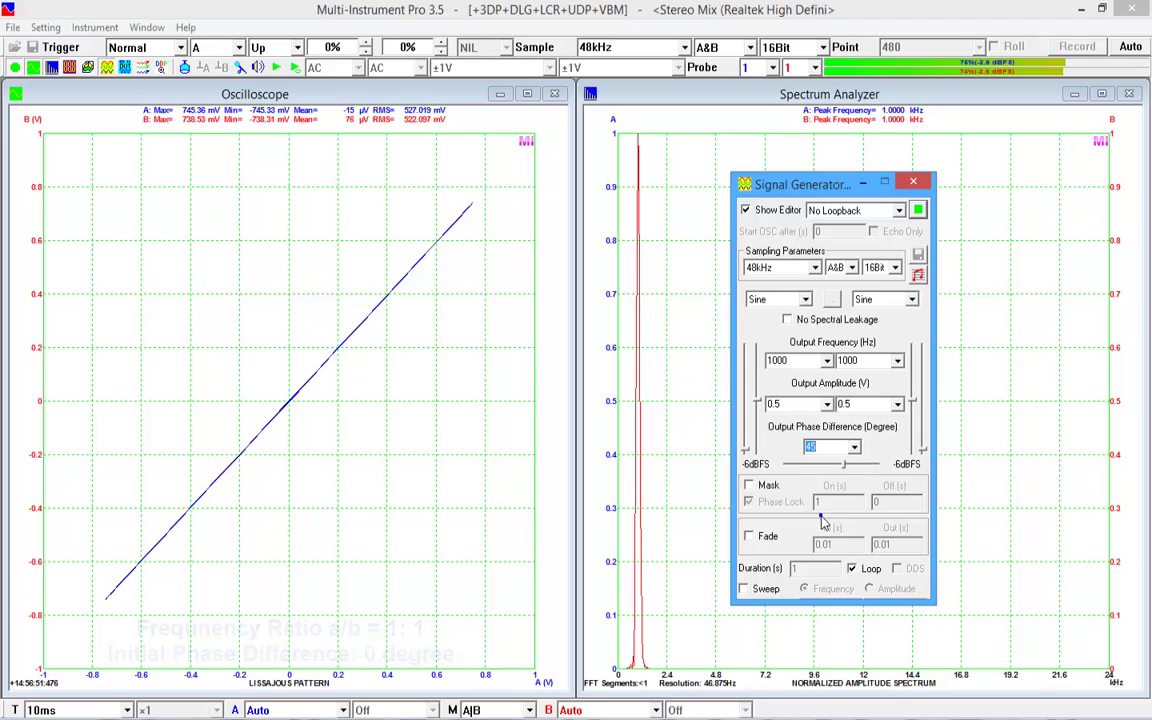
{"action": "left_click", "coordinate": [855, 449]}
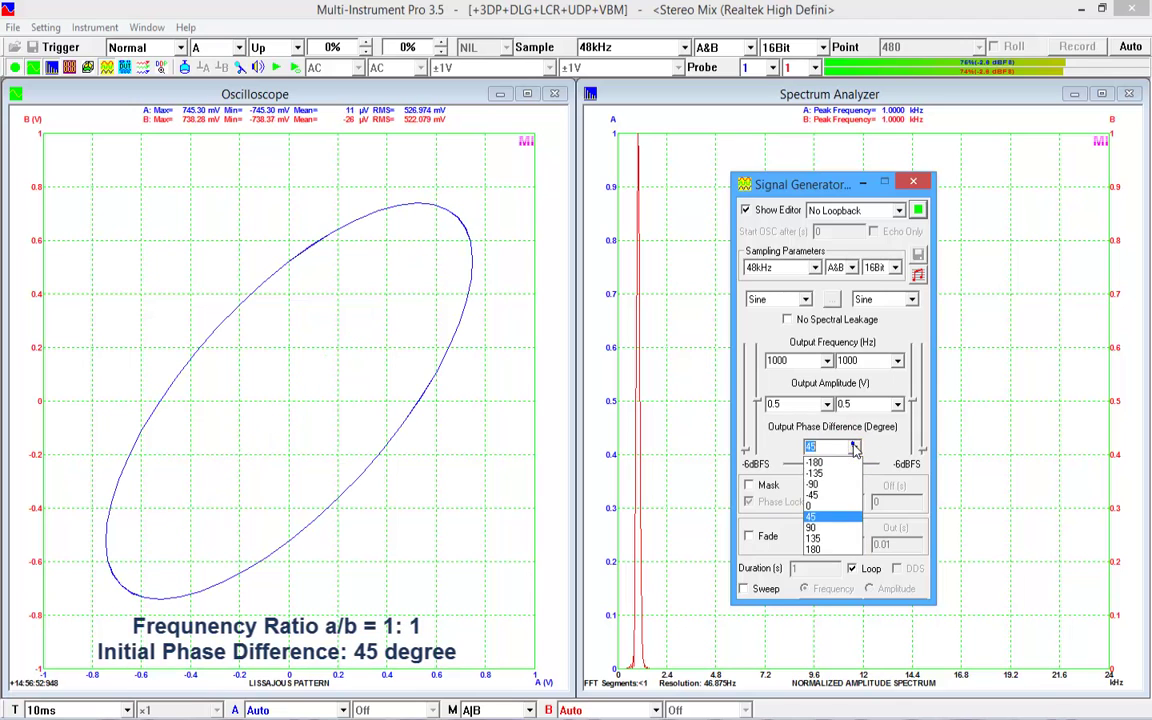
{"action": "left_click", "coordinate": [813, 527]}
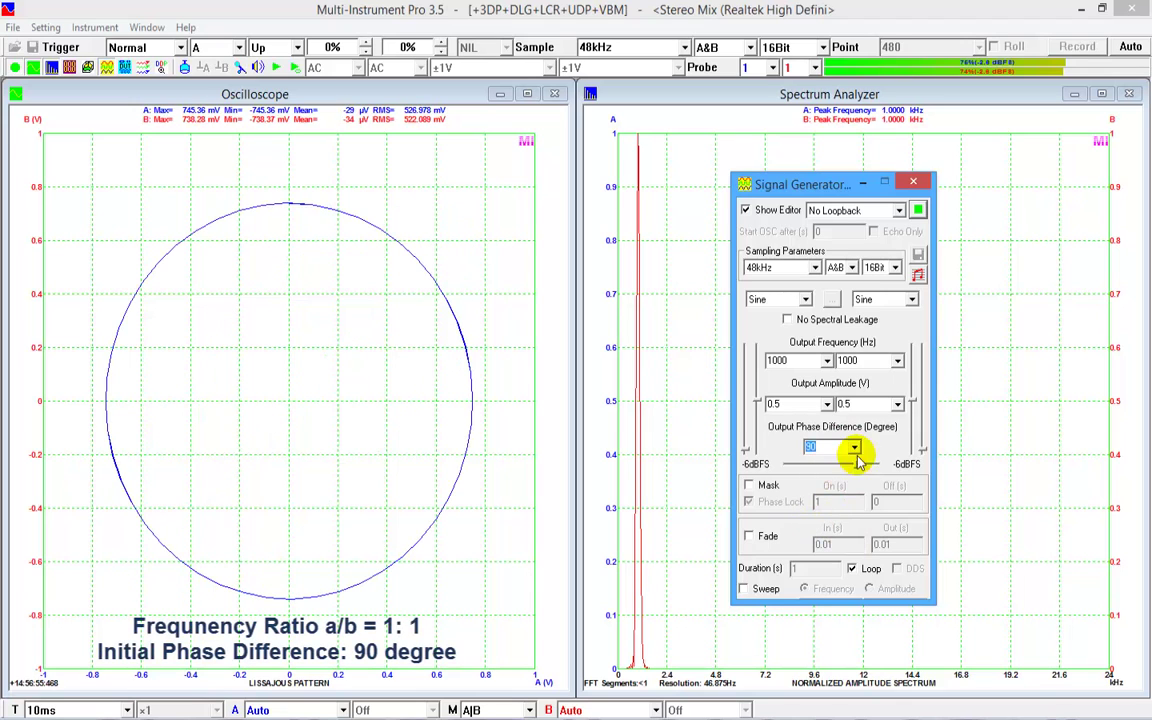
{"action": "left_click", "coordinate": [821, 539]}
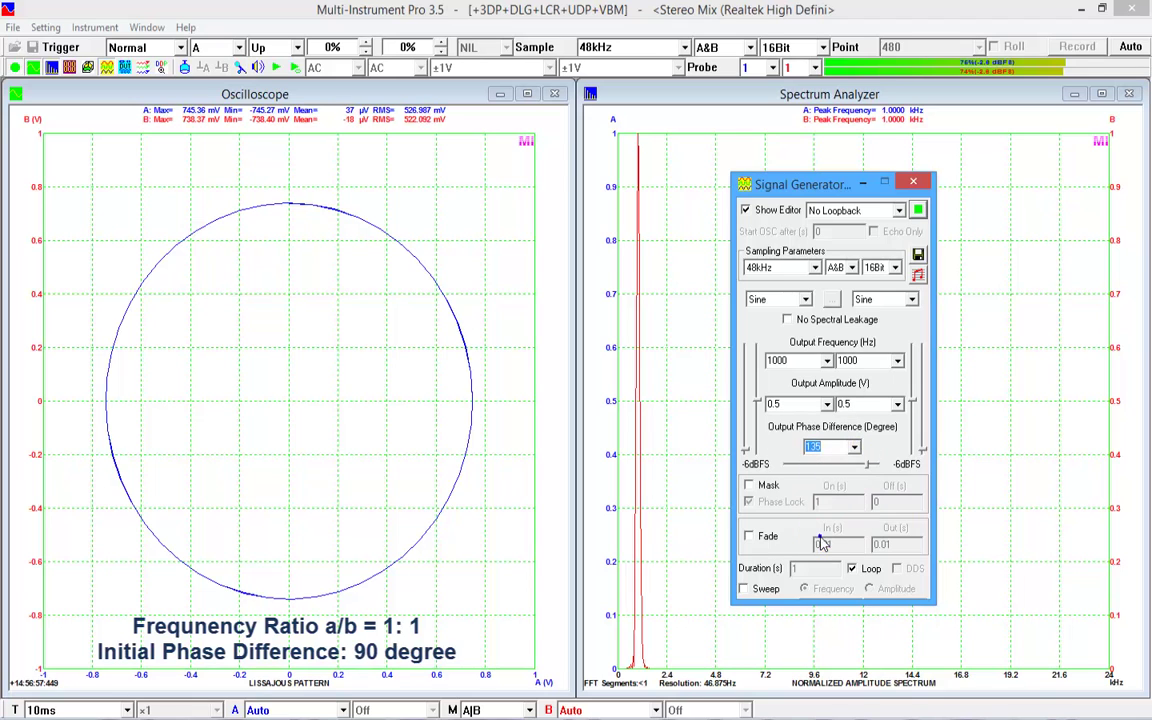
Step the generator's output phase difference through 180, -180, -135, -90, -45 and 0 degrees
{"action": "left_click", "coordinate": [855, 447]}
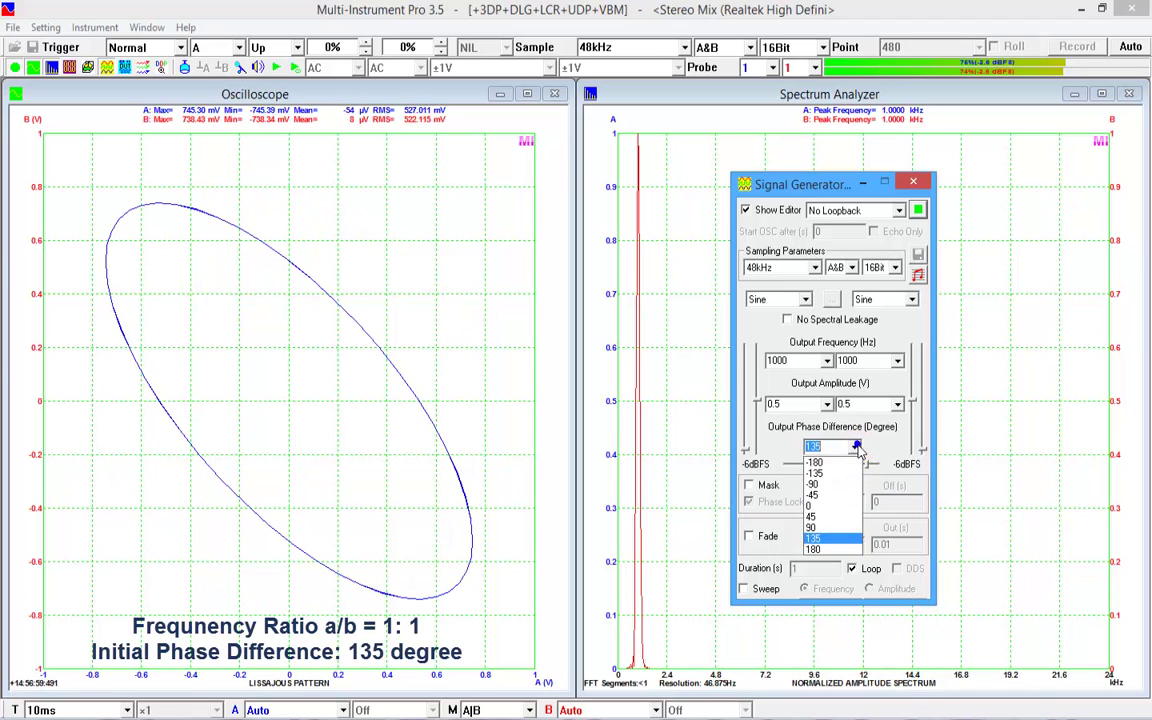
{"action": "left_click", "coordinate": [829, 551]}
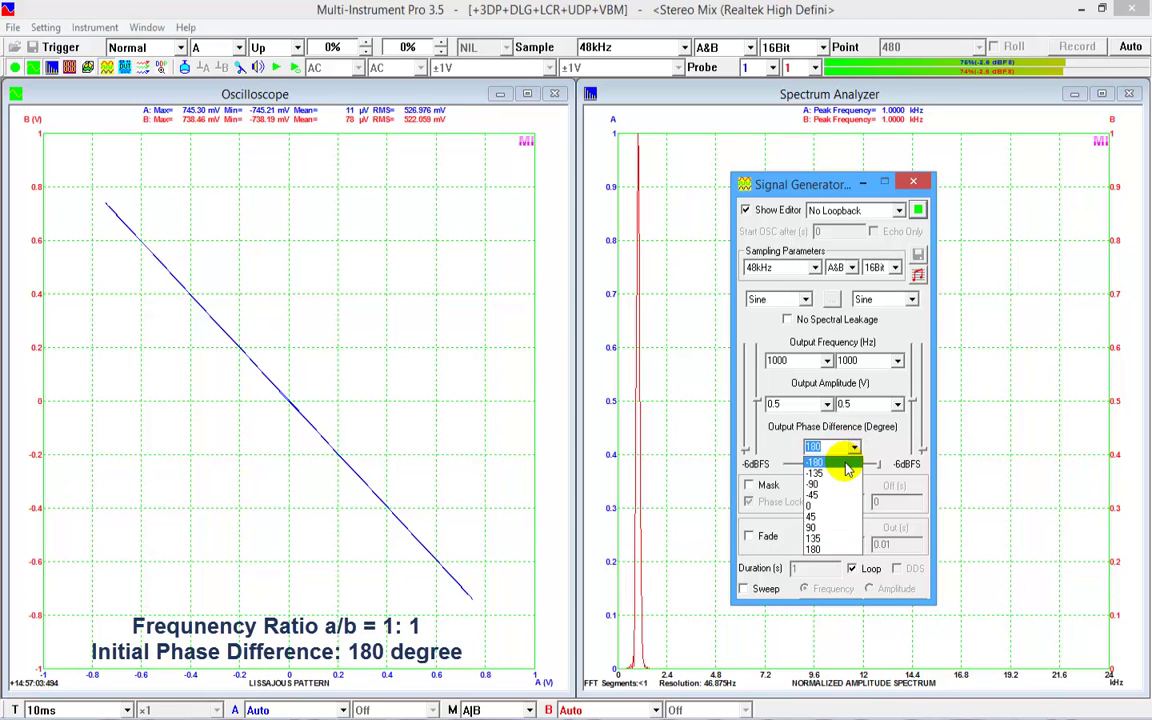
{"action": "left_click", "coordinate": [846, 464]}
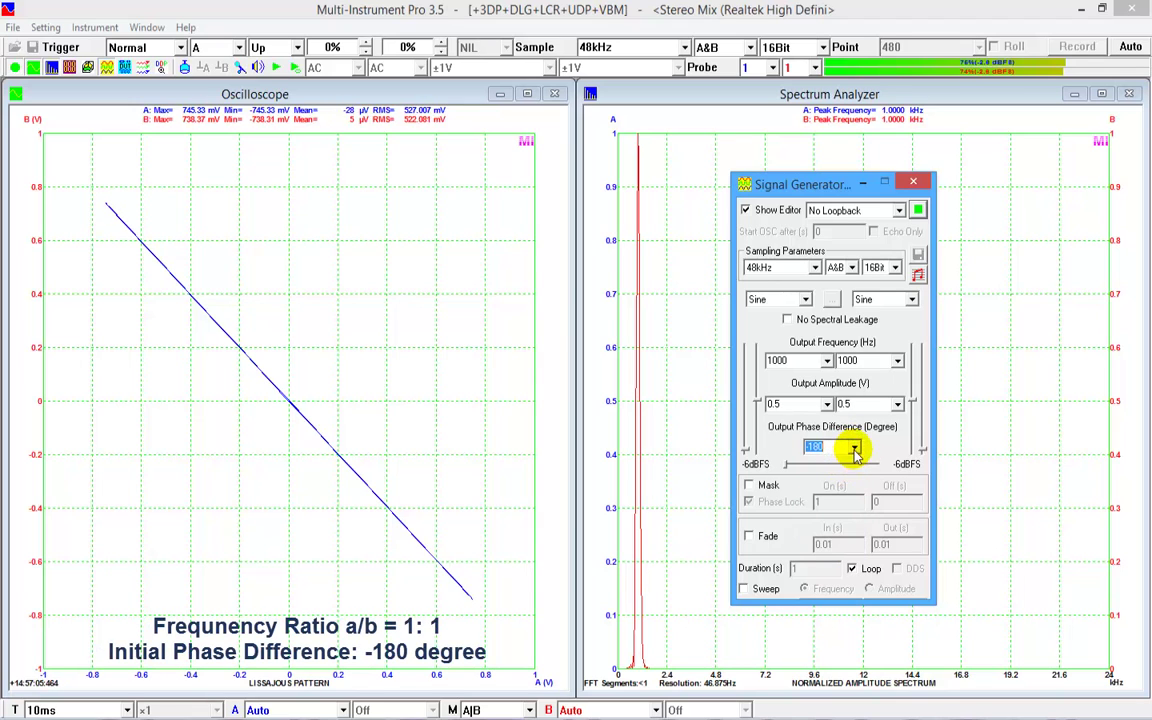
{"action": "left_click", "coordinate": [854, 452]}
{"action": "left_click", "coordinate": [846, 474]}
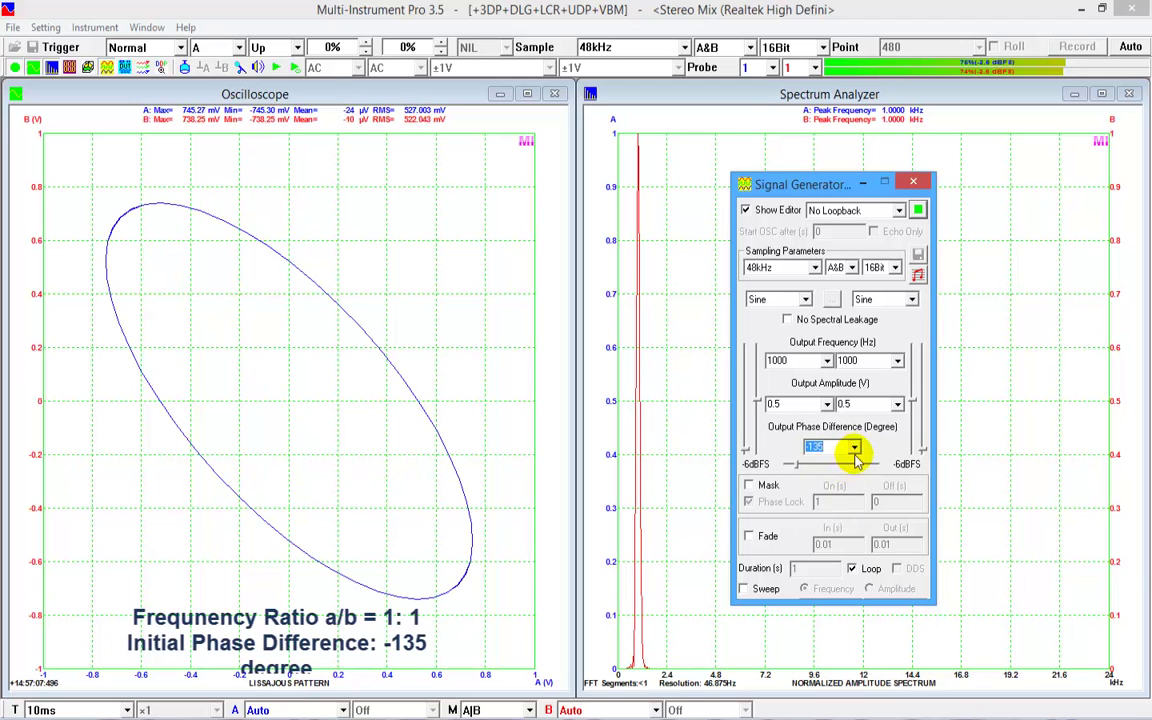
{"action": "left_click", "coordinate": [854, 452]}
{"action": "left_click", "coordinate": [850, 469]}
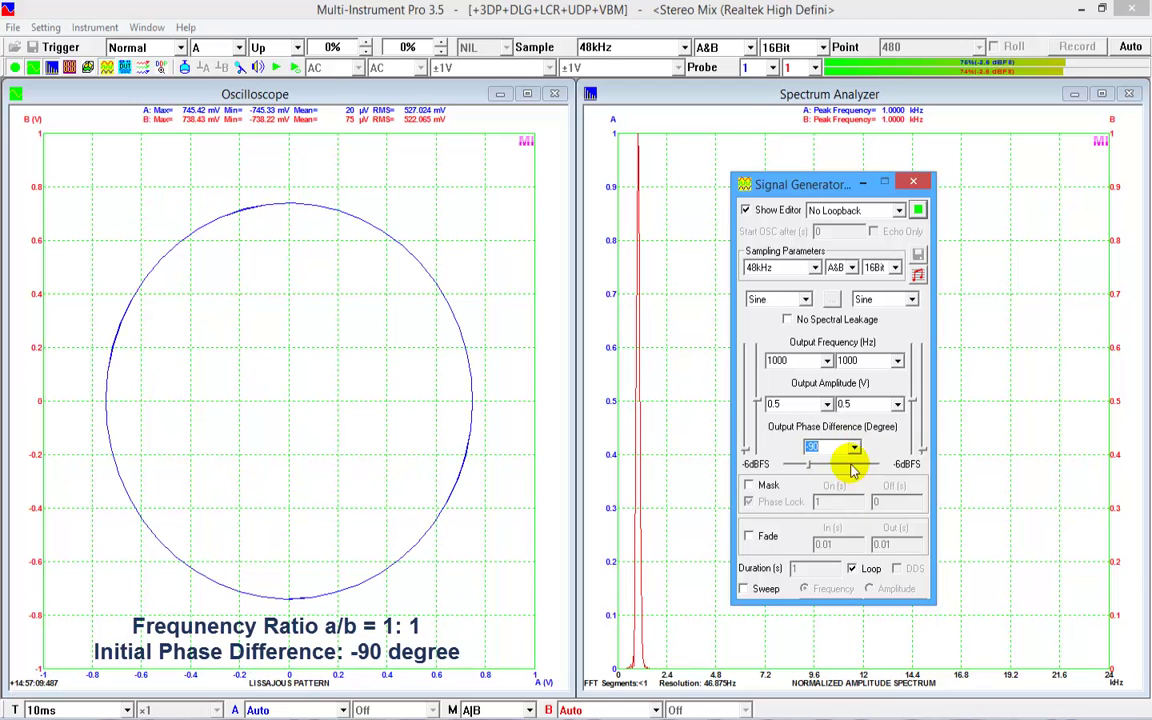
{"action": "left_click", "coordinate": [854, 452]}
{"action": "left_click", "coordinate": [830, 480]}
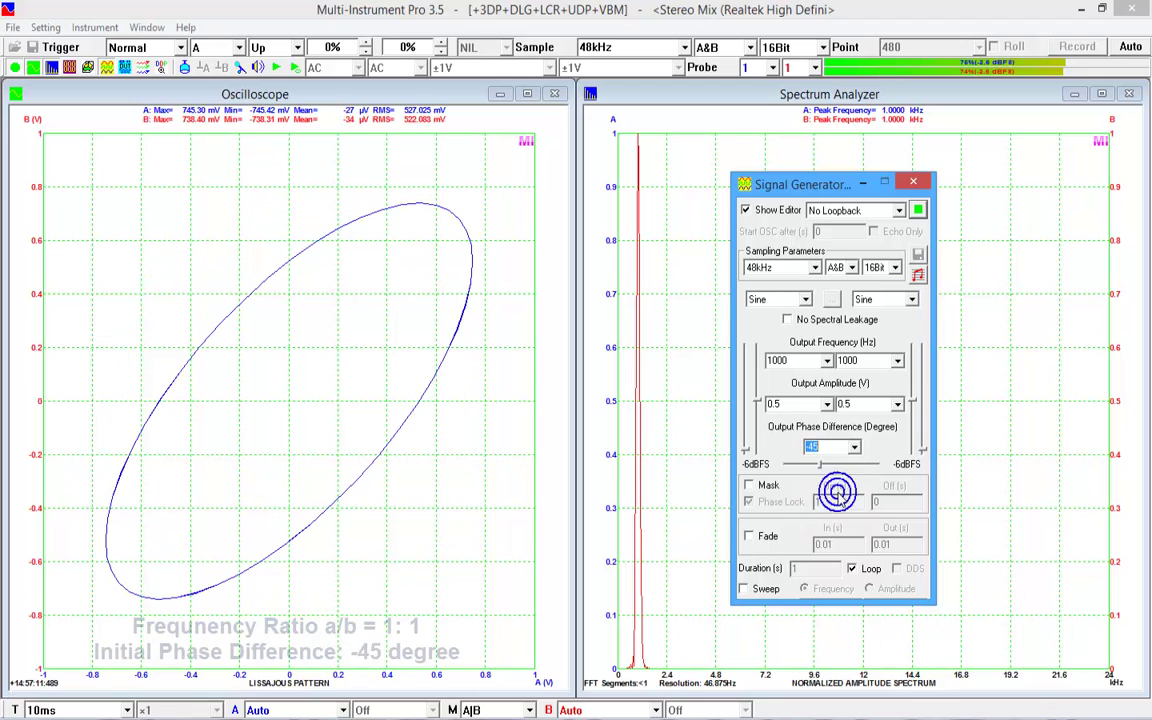
{"action": "left_click", "coordinate": [855, 450]}
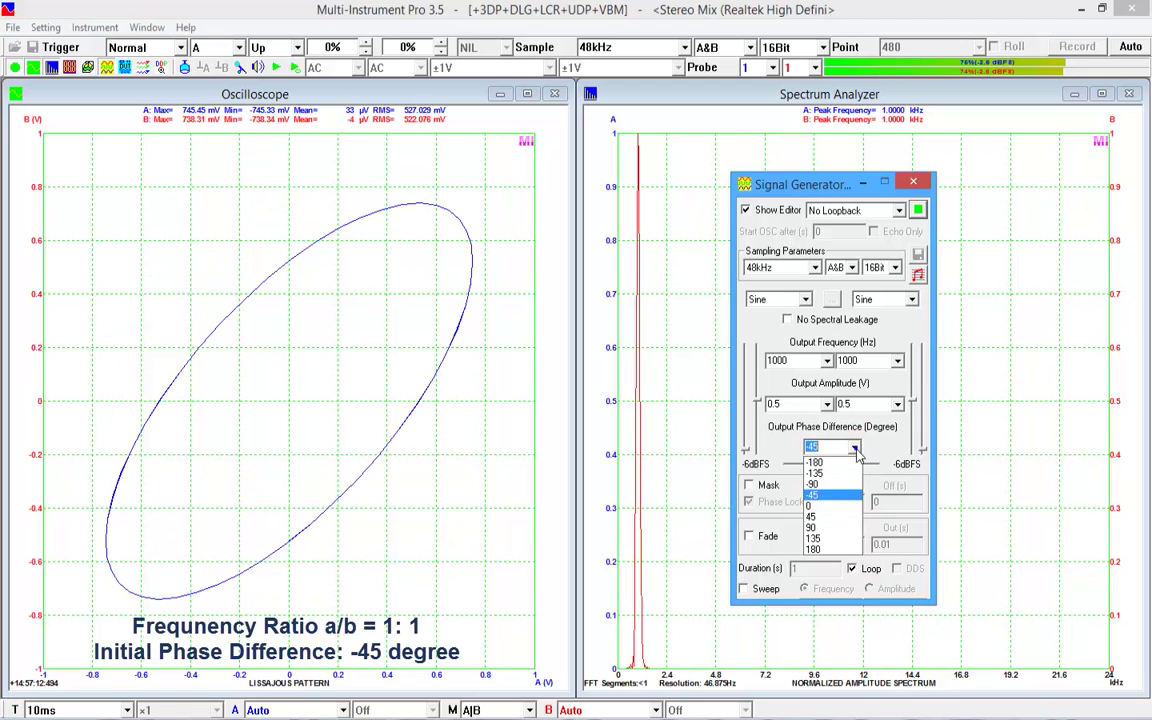
{"action": "left_click", "coordinate": [826, 505]}
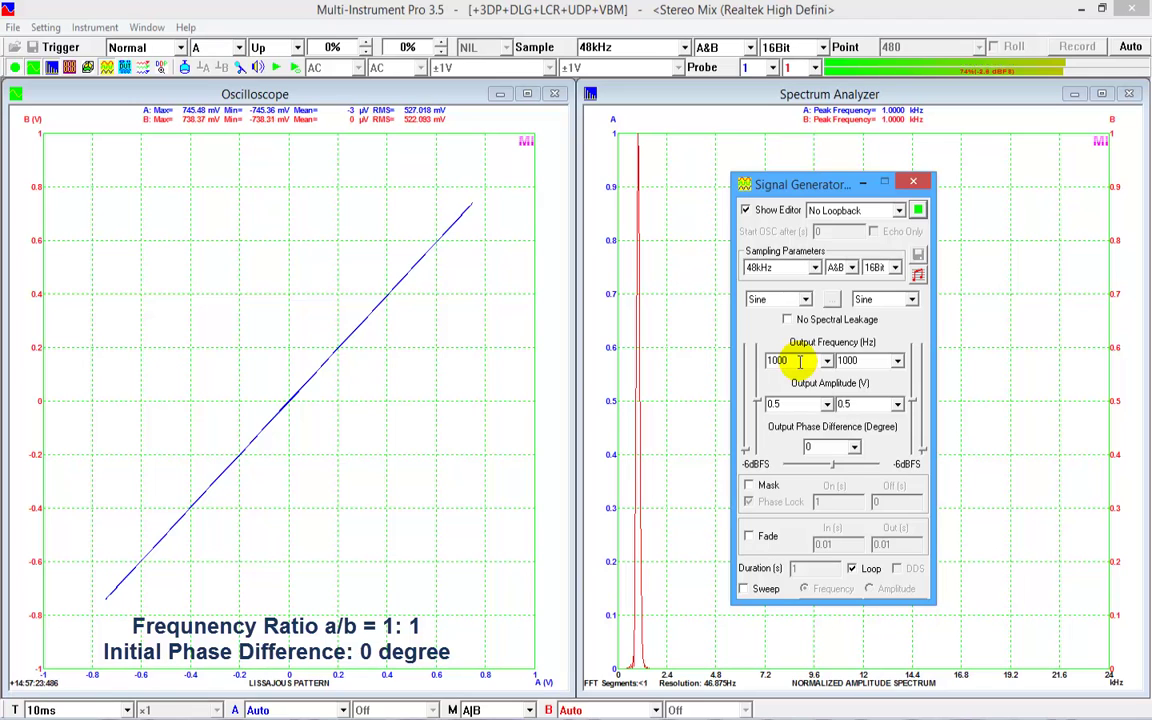
Run channel A at an output frequency of 1000.1 Hz, then stop the output and restore that frequency to 1000 Hz
{"action": "type", "text": ".1"}
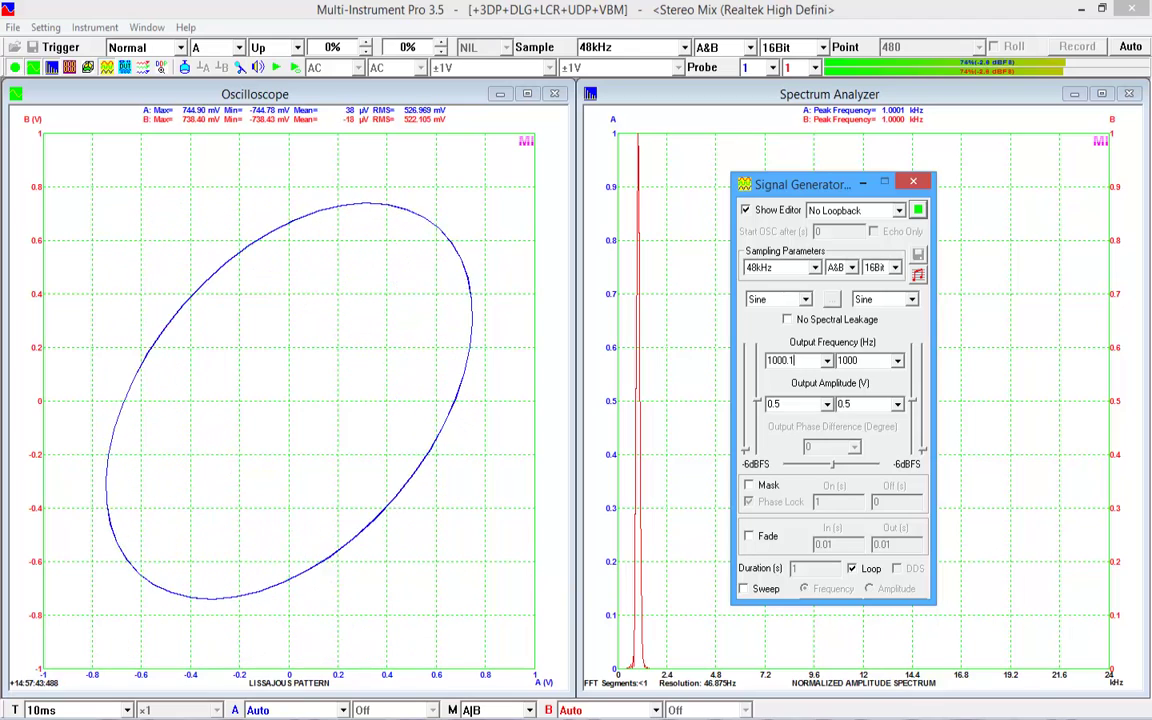
{"action": "left_click", "coordinate": [917, 210]}
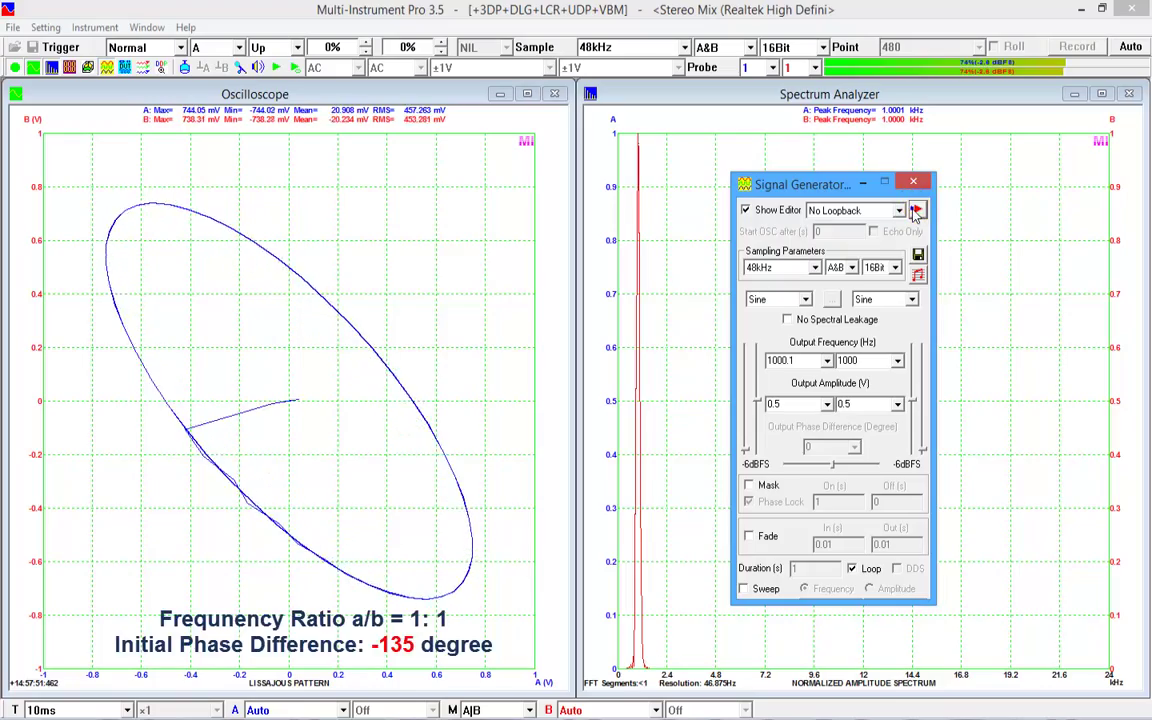
{"action": "double_click", "coordinate": [816, 360]}
{"action": "type", "text": "1000"}
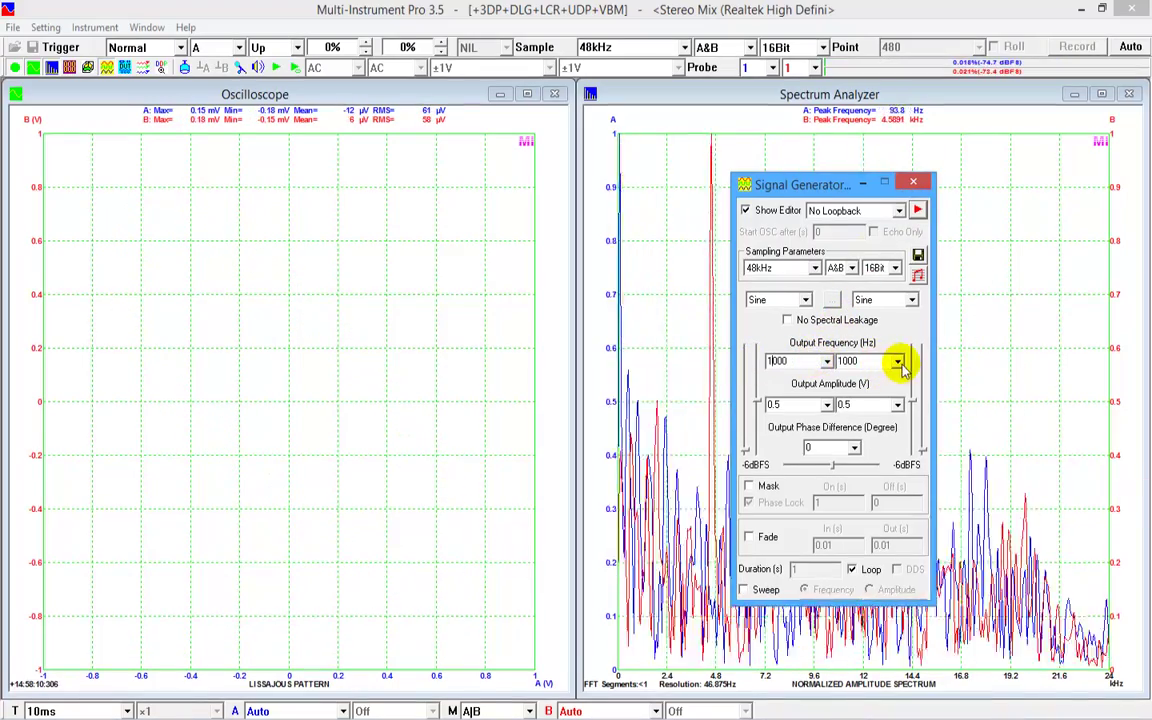
Set channel B's output frequency to 2000 Hz and run the generator briefly for a 1:2 Lissajous pattern
{"action": "double_click", "coordinate": [845, 361]}
{"action": "type", "text": "2000"}
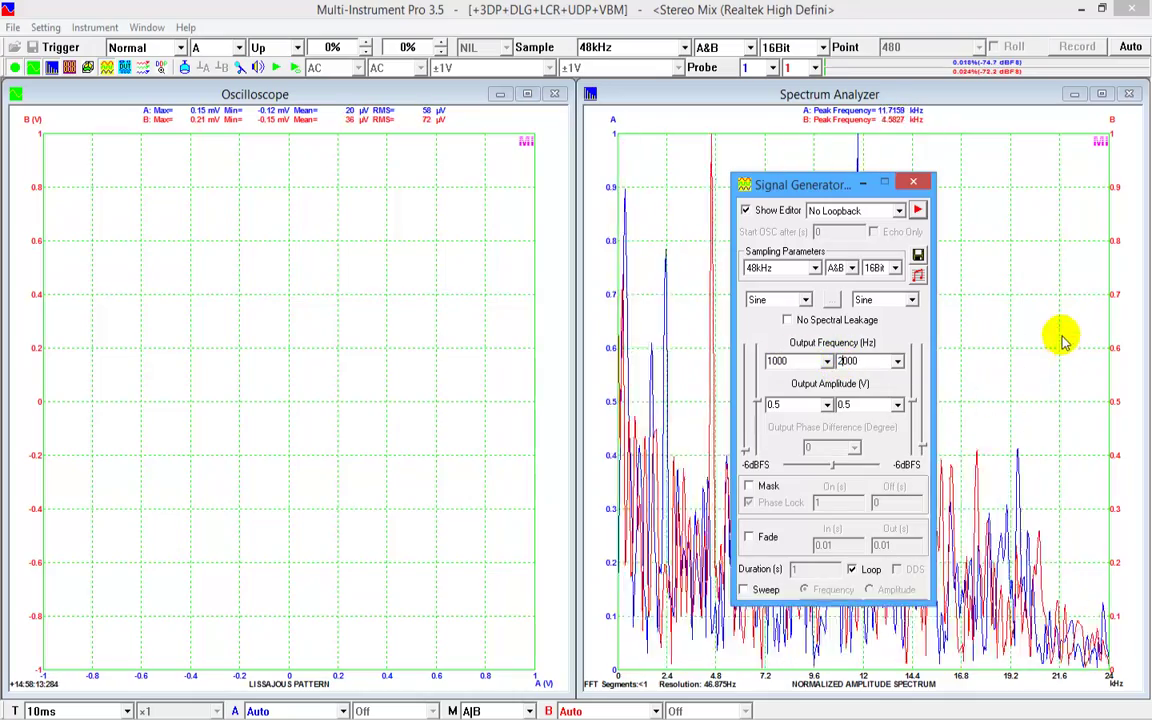
{"action": "left_click", "coordinate": [918, 211]}
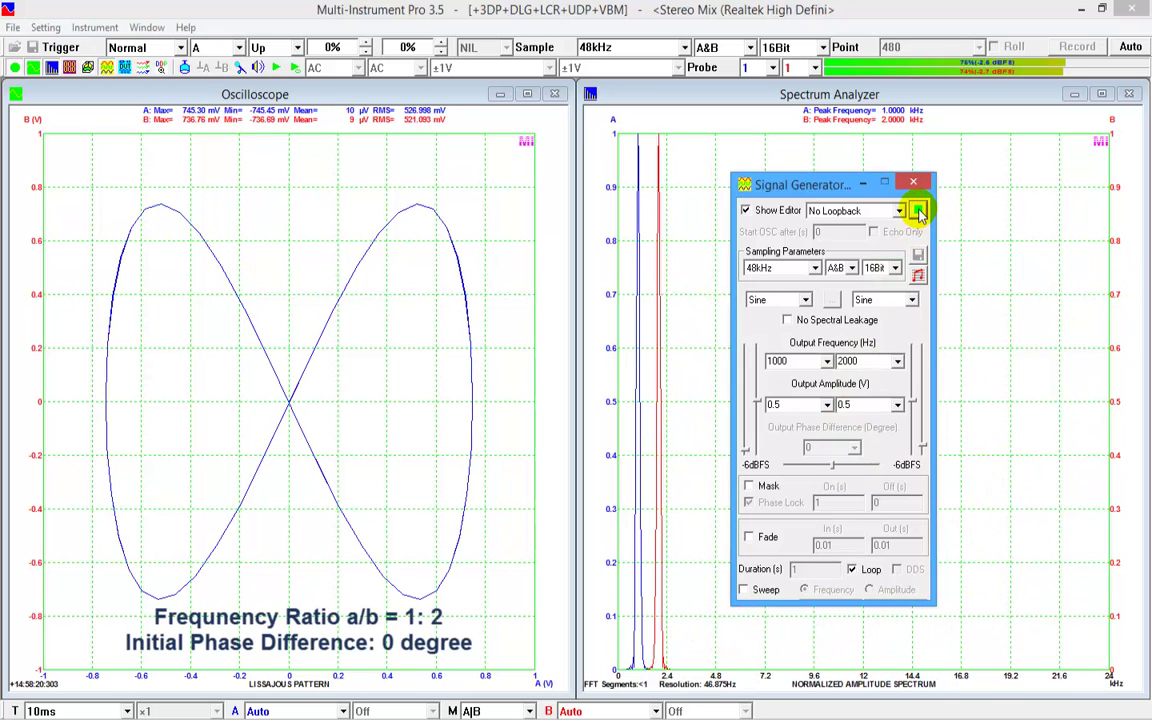
{"action": "left_click", "coordinate": [918, 211]}
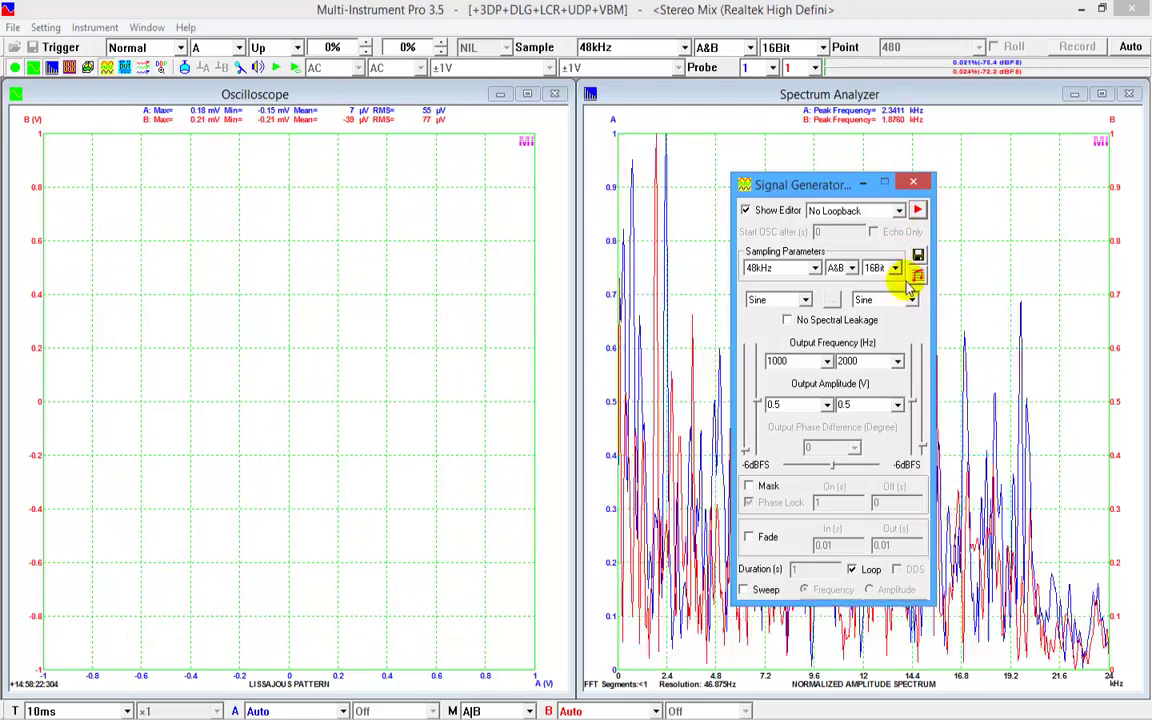
Switch the generator waveform to MultiTones and add a 1 kHz sine with relative amplitude 1.0 and 45-degree phase to channel A
{"action": "left_click", "coordinate": [776, 301]}
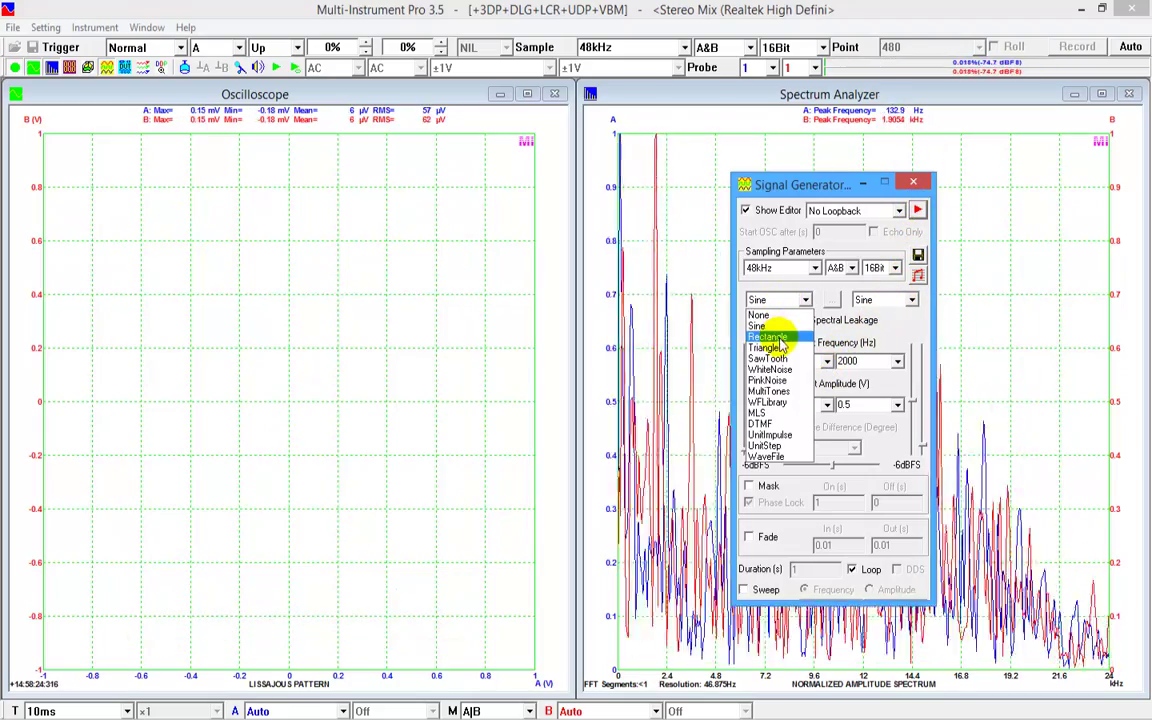
{"action": "left_click", "coordinate": [772, 390]}
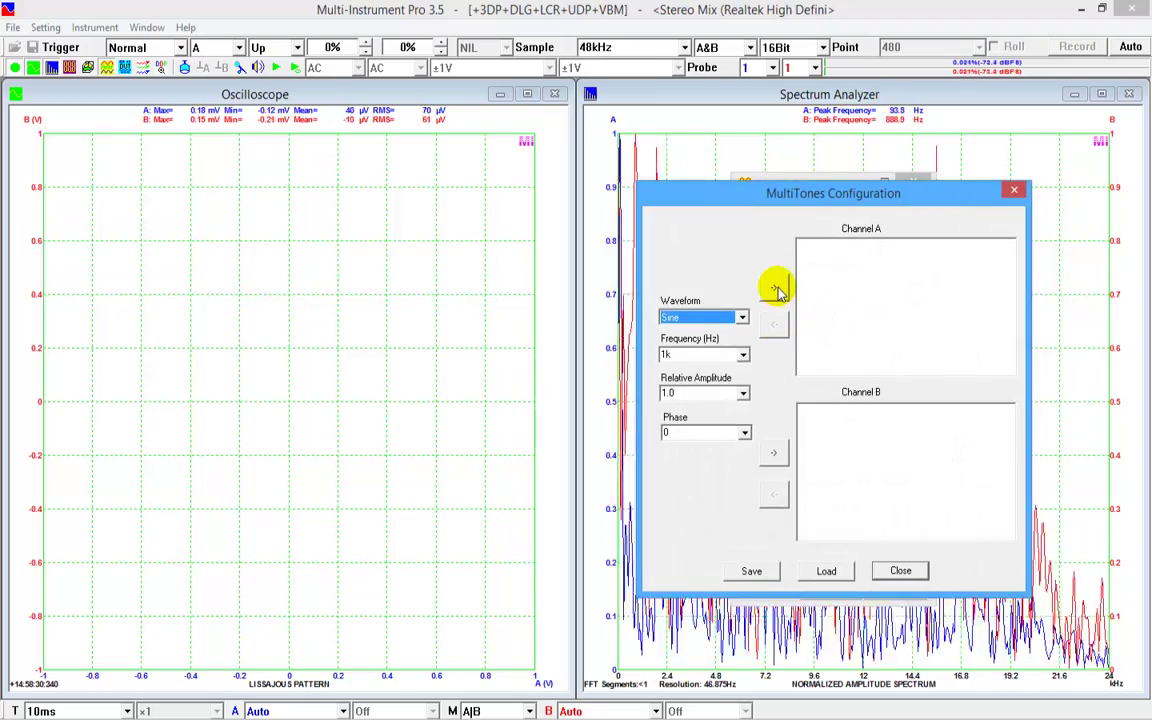
{"action": "left_click", "coordinate": [744, 431]}
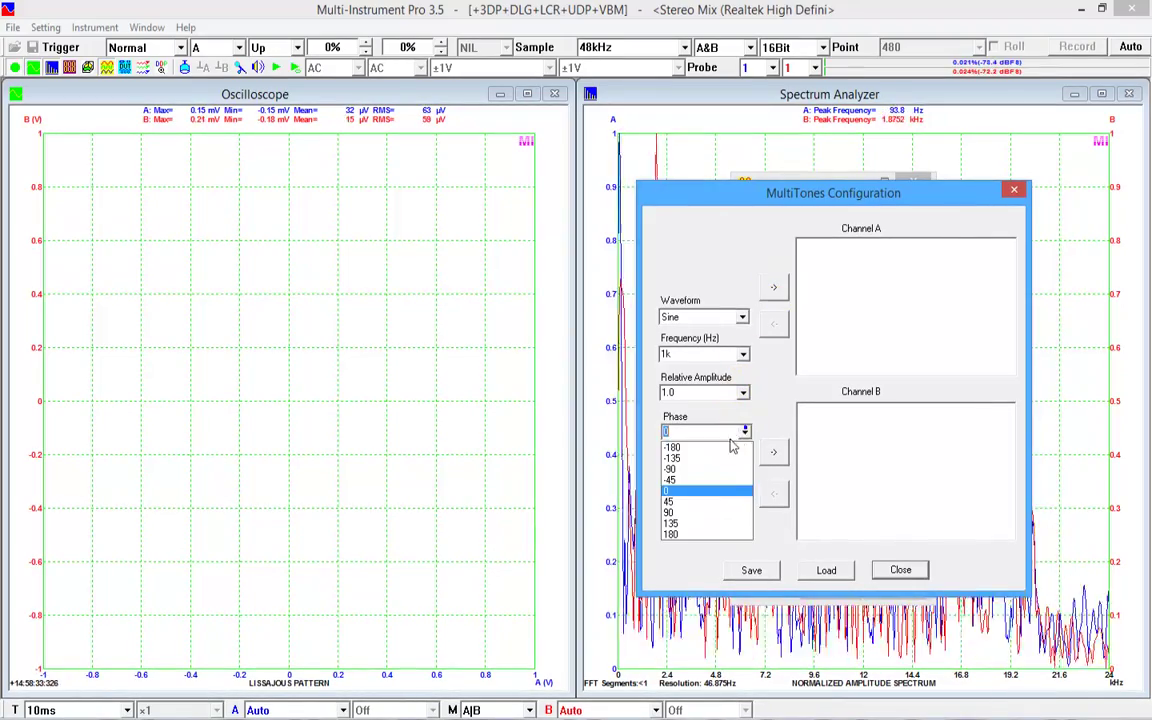
{"action": "left_click", "coordinate": [680, 503]}
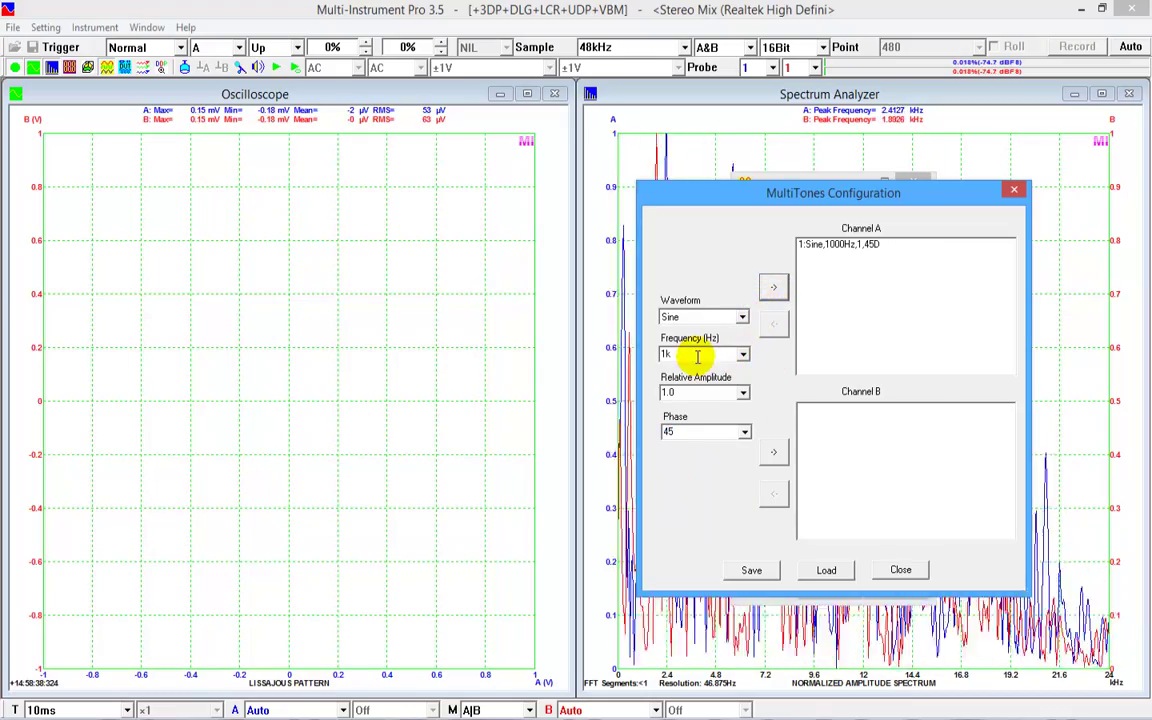
Add a 2 kHz sine with relative amplitude 1.0 and 0-degree phase to channel B and close the MultiTones configuration
{"action": "left_click", "coordinate": [744, 431]}
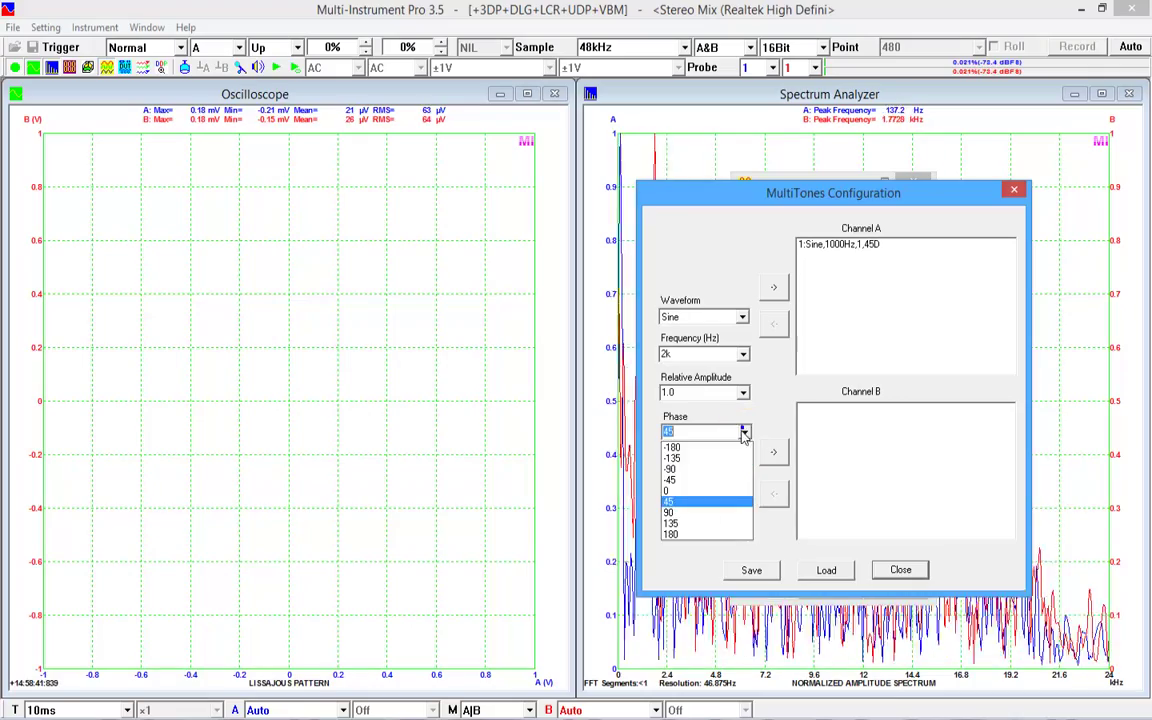
{"action": "left_click", "coordinate": [689, 493]}
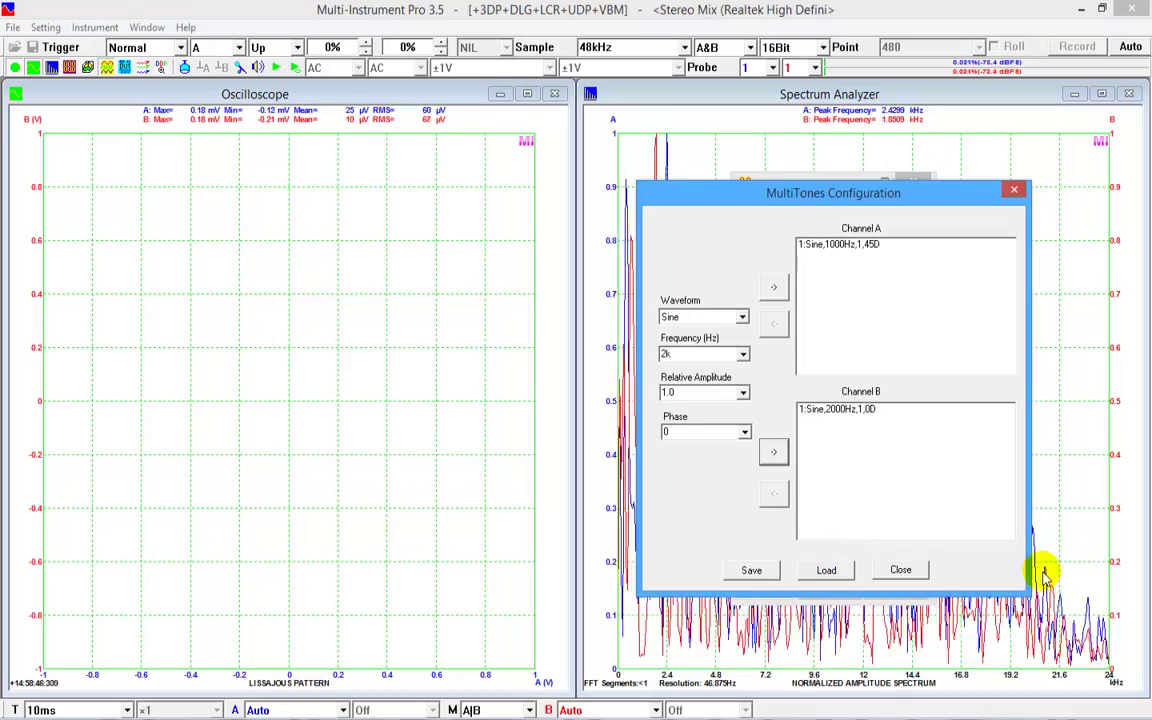
{"action": "left_click", "coordinate": [901, 572]}
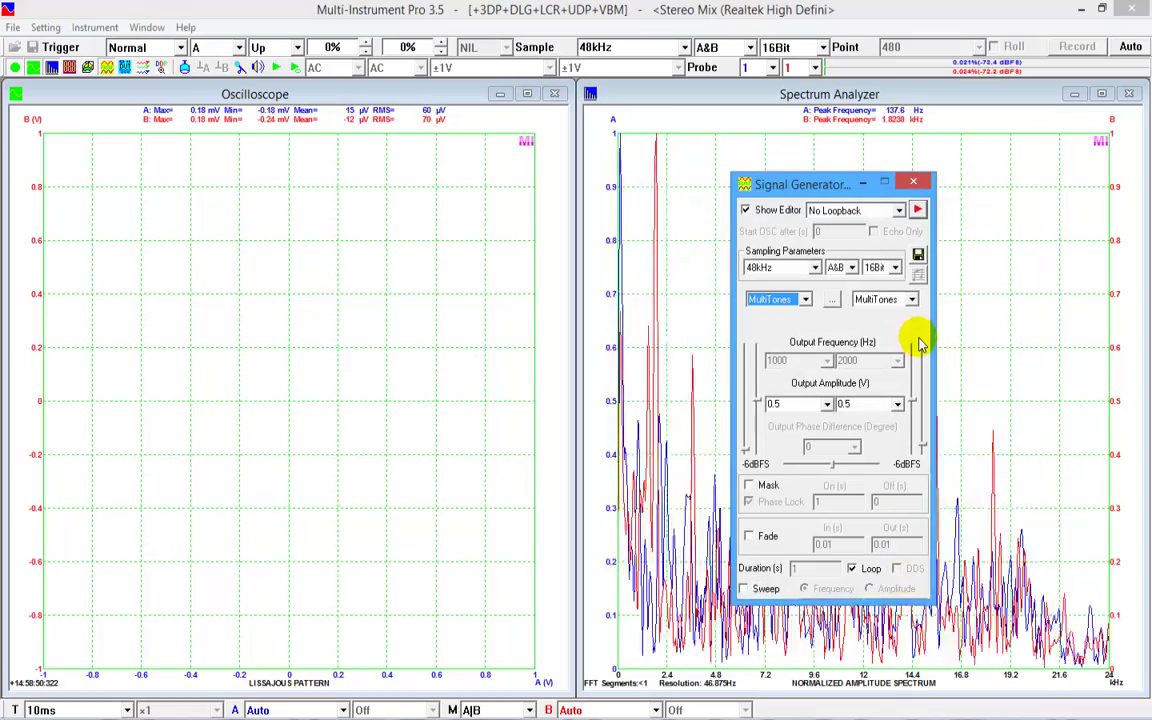
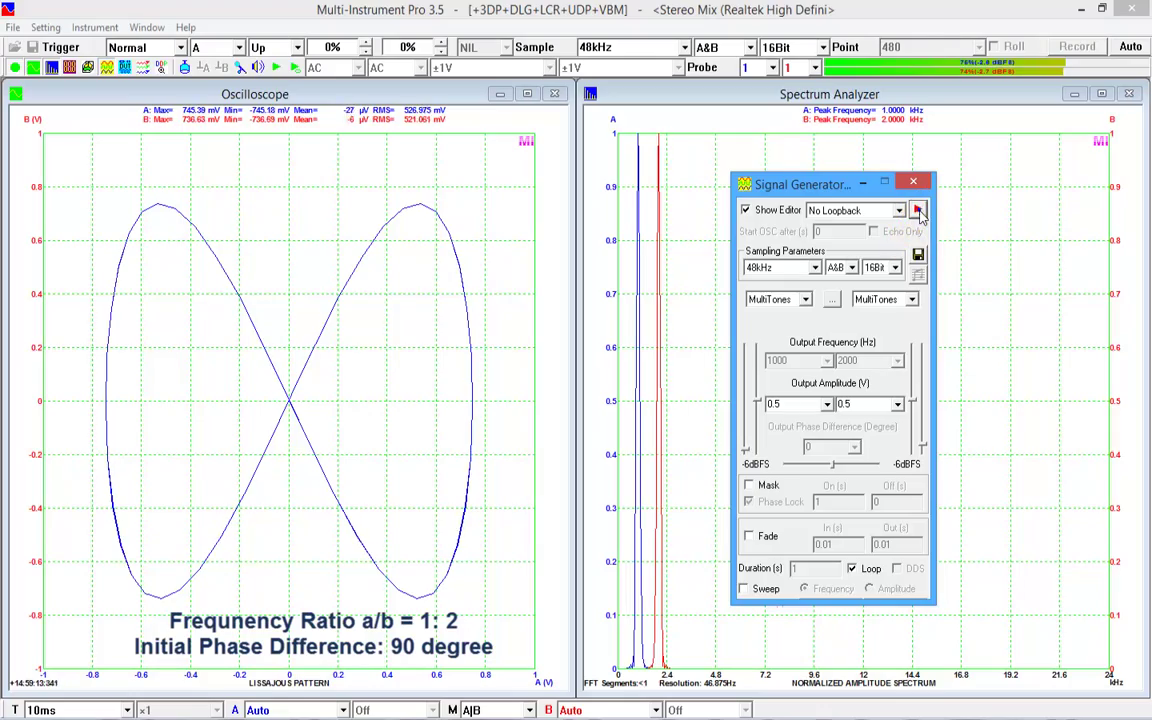
Replace channel A's MultiTones entry with a 1 kHz sine at 135-degree phase and restart the generator output
{"action": "left_click", "coordinate": [918, 211]}
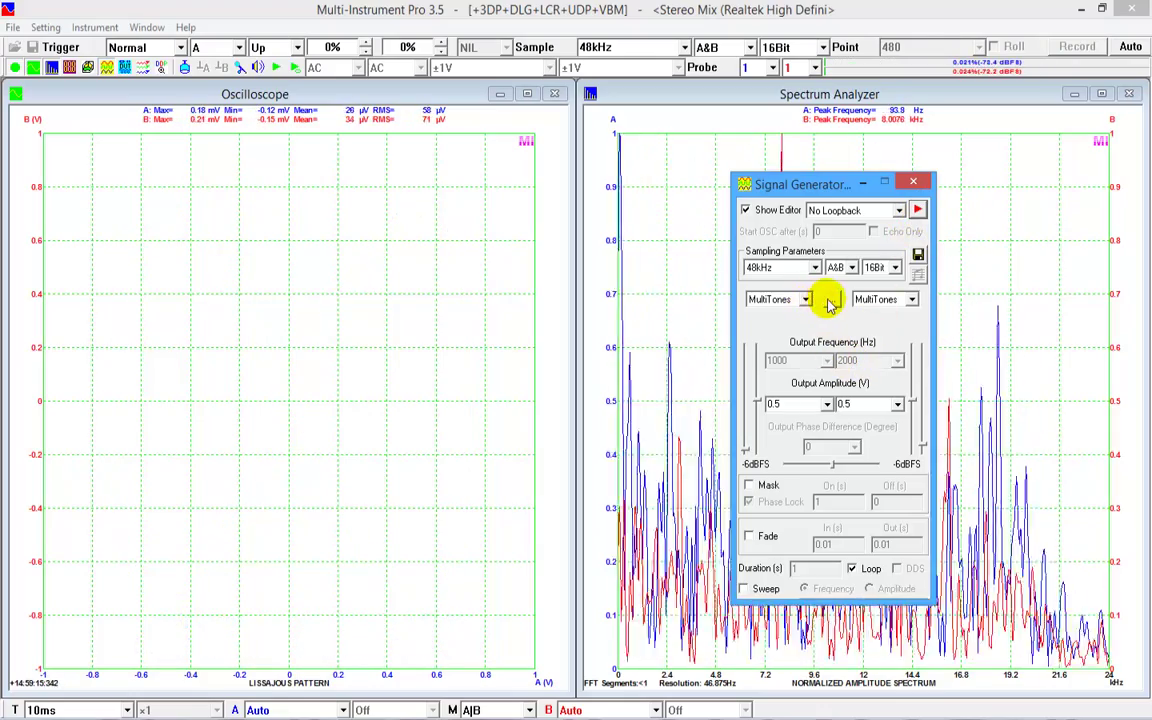
{"action": "left_click", "coordinate": [830, 299]}
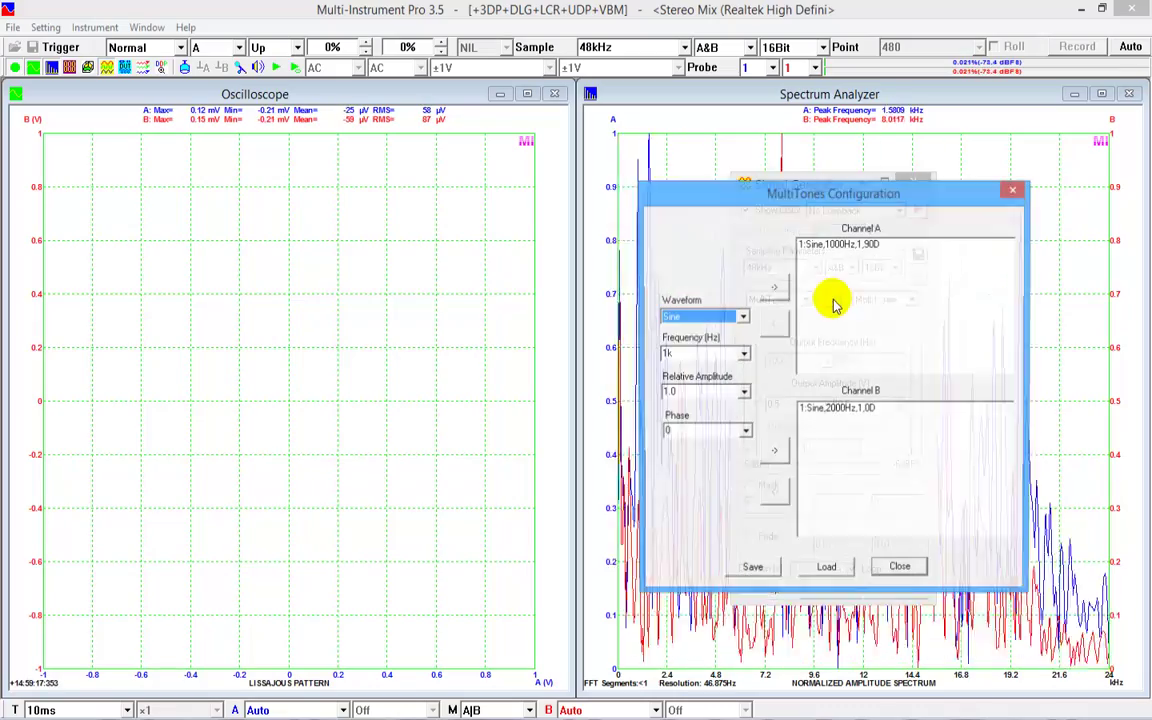
{"action": "left_click", "coordinate": [866, 246]}
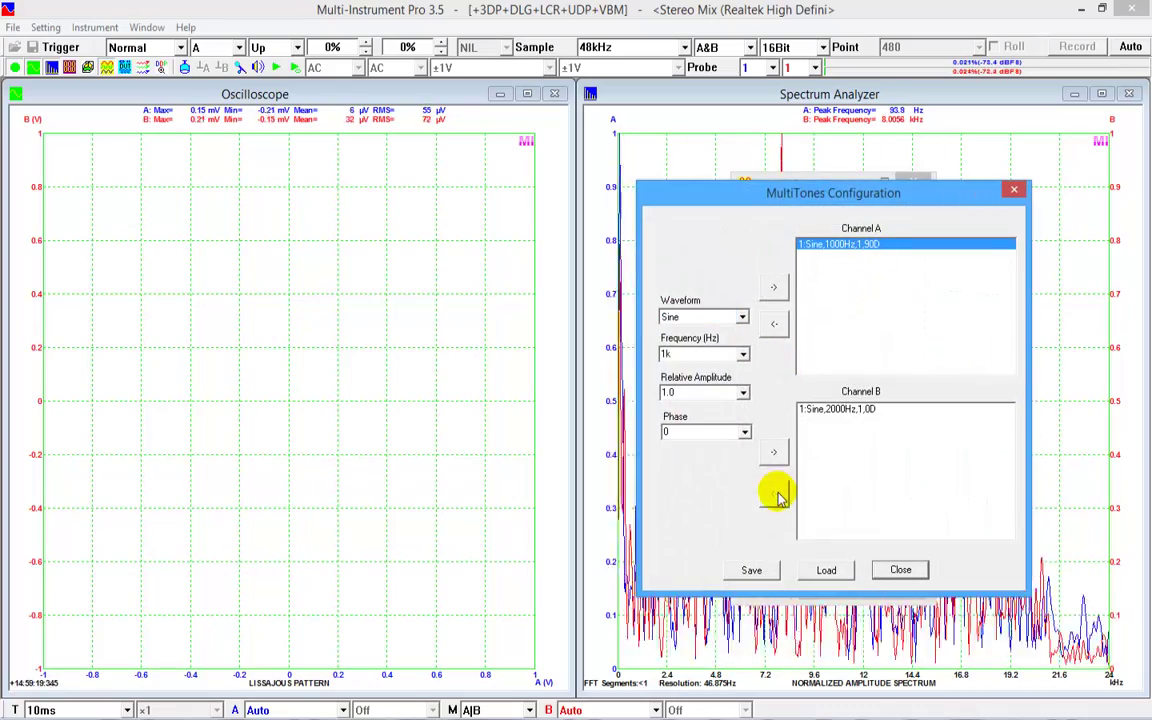
{"action": "left_click", "coordinate": [775, 327]}
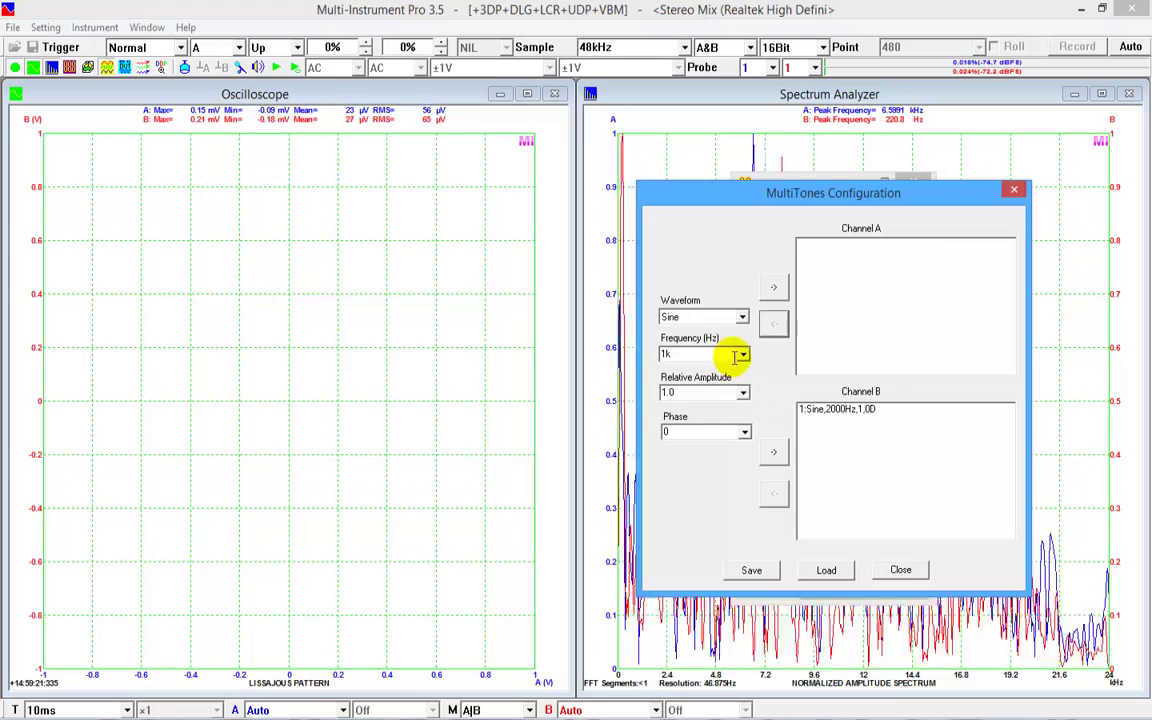
{"action": "left_click", "coordinate": [745, 434]}
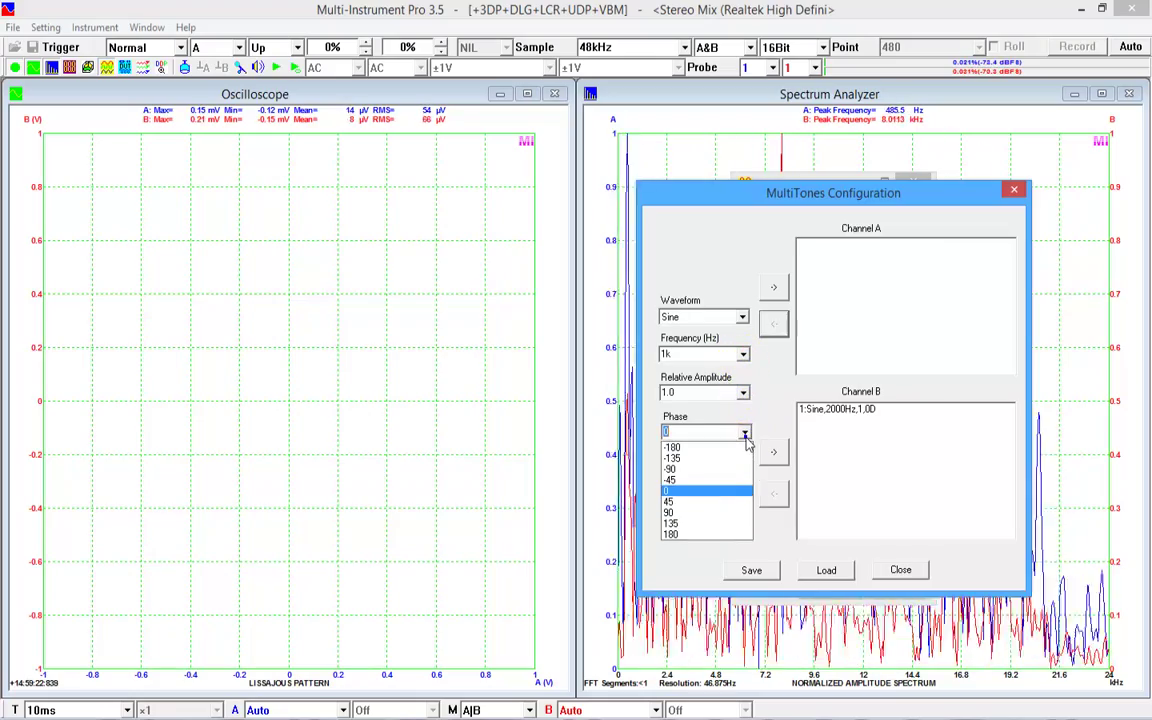
{"action": "left_click", "coordinate": [708, 525]}
{"action": "left_click", "coordinate": [898, 572]}
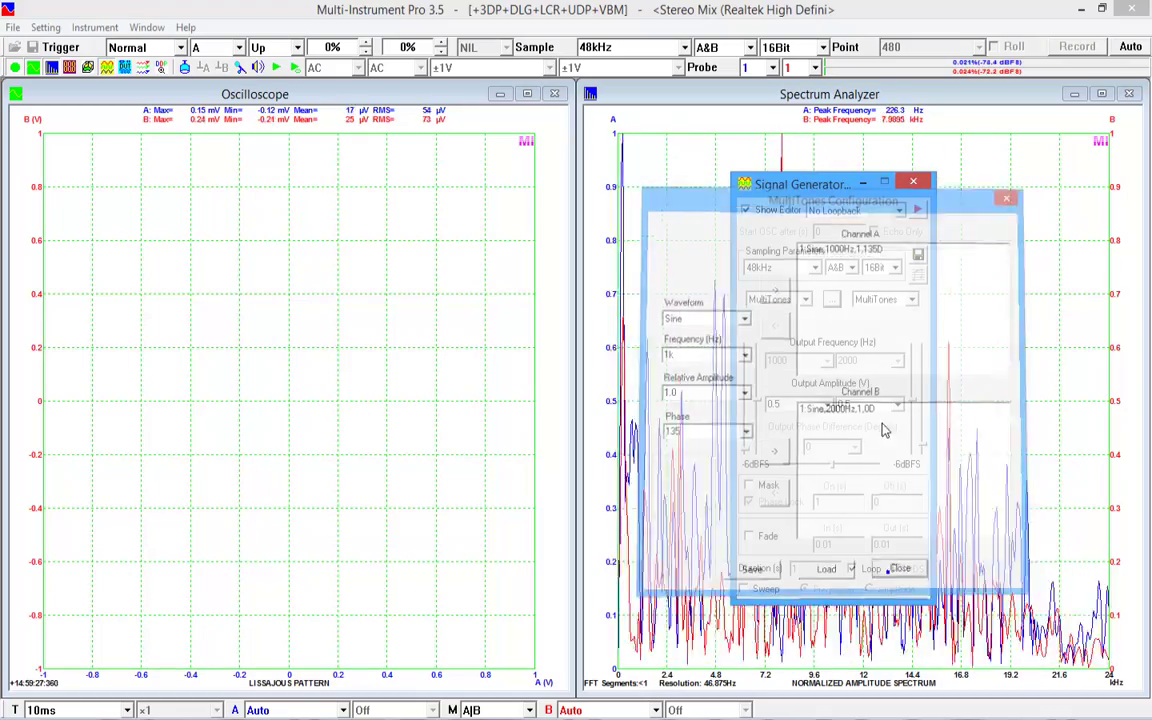
{"action": "left_click", "coordinate": [918, 210]}
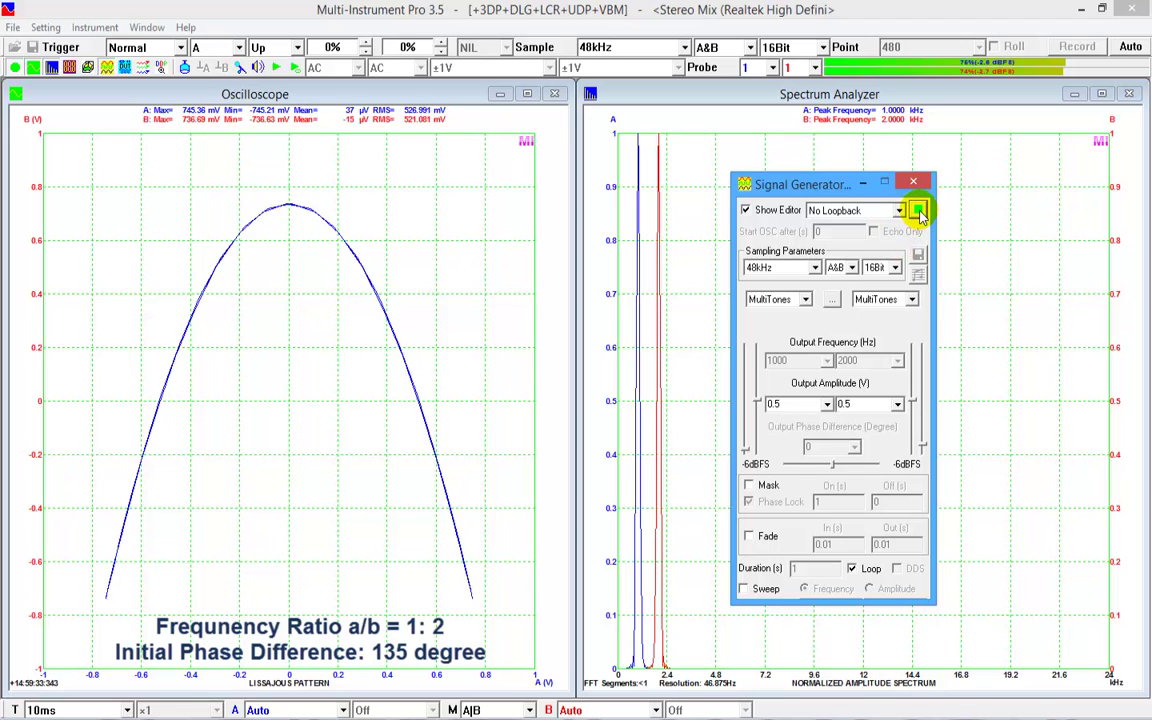
Stop the output and replace channel A's MultiTones entry with a 1 kHz sine at 180-degree phase
{"action": "left_click", "coordinate": [918, 210]}
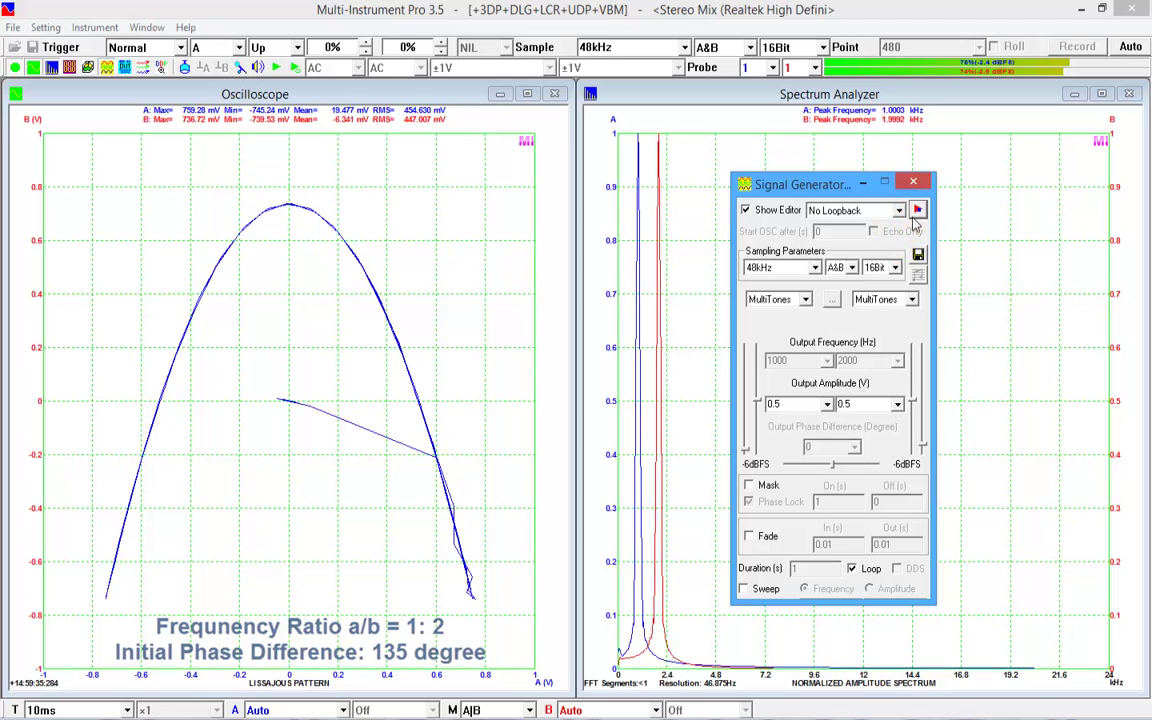
{"action": "left_click", "coordinate": [831, 299]}
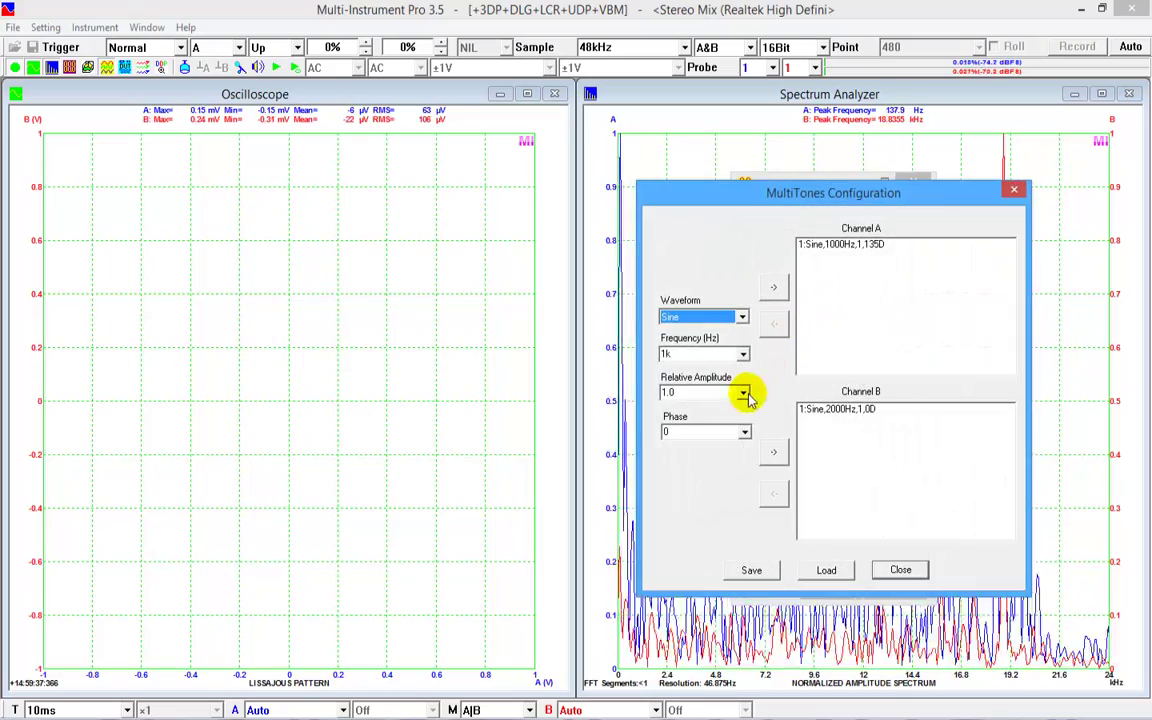
{"action": "left_click", "coordinate": [745, 432]}
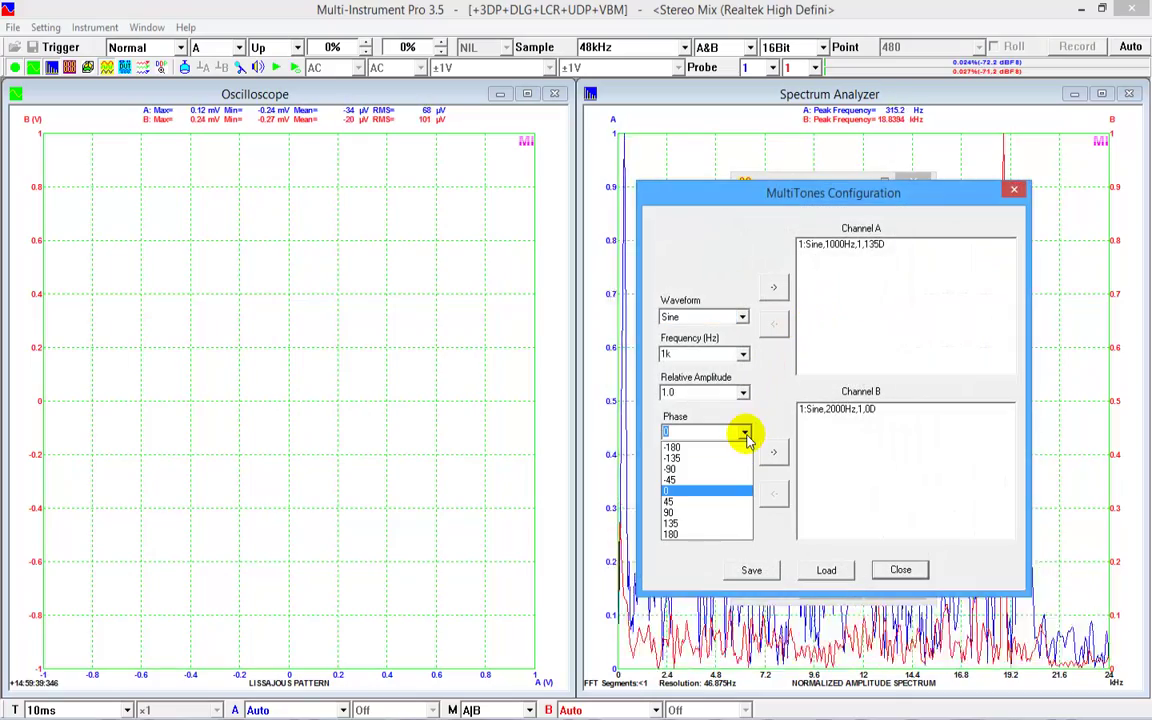
{"action": "left_click", "coordinate": [687, 535]}
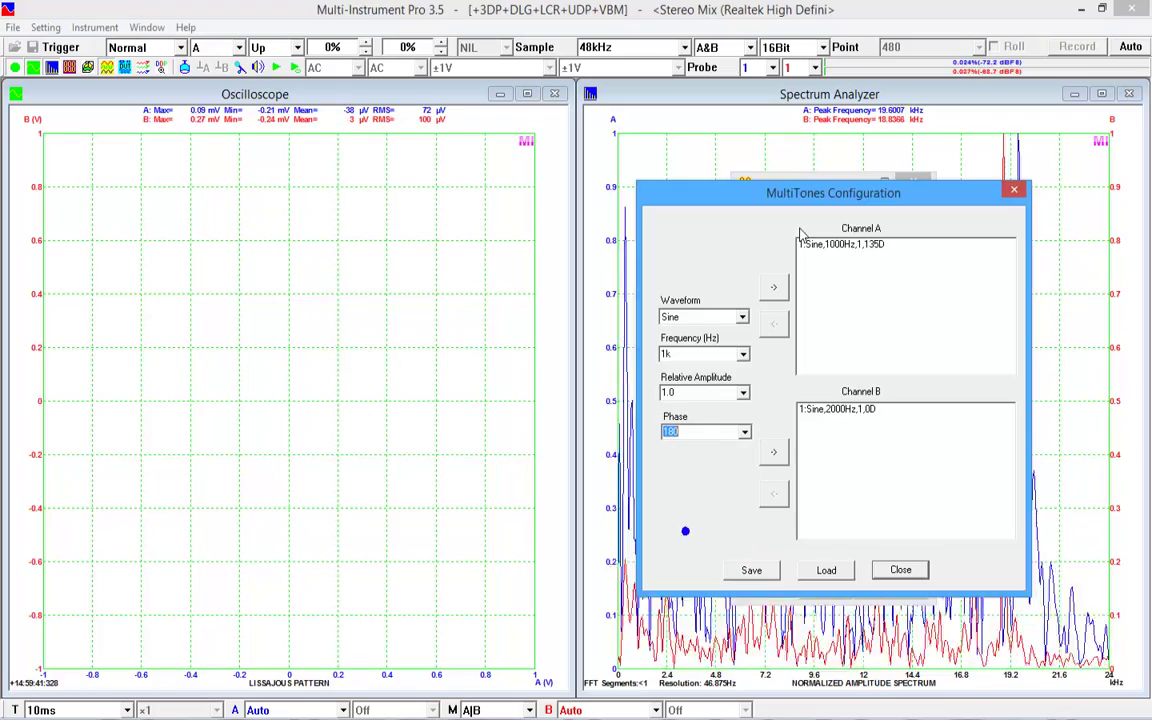
{"action": "left_click", "coordinate": [845, 246]}
{"action": "left_click", "coordinate": [776, 328]}
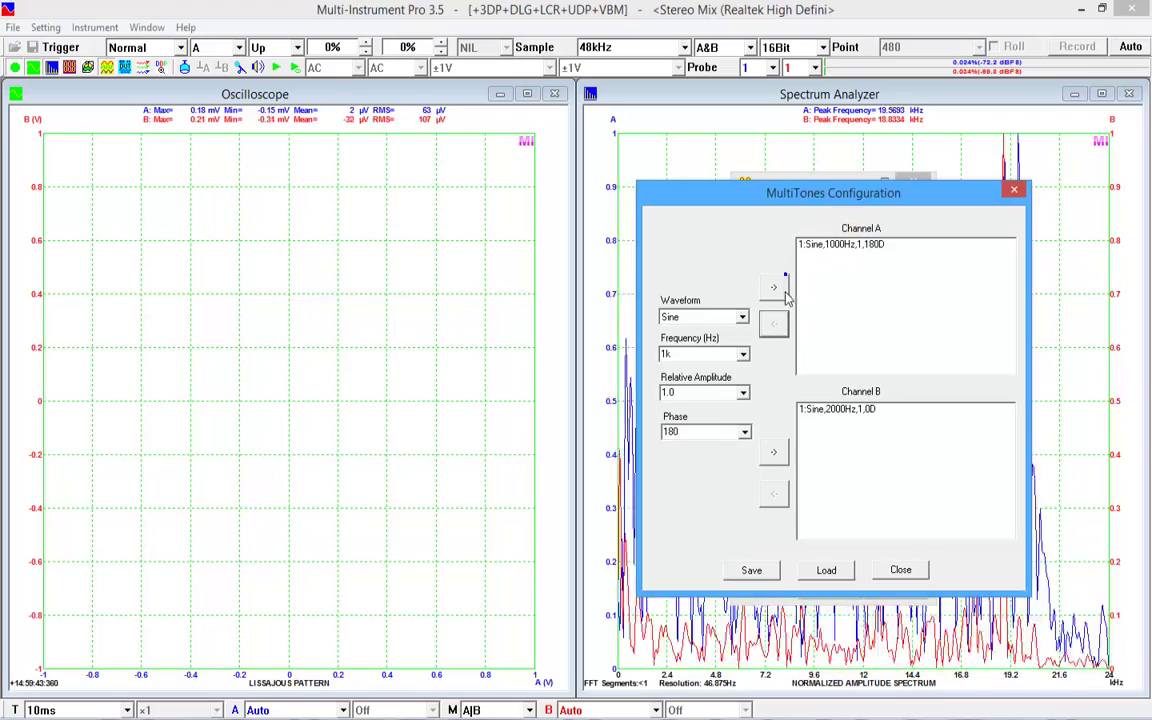
{"action": "left_click", "coordinate": [900, 572]}
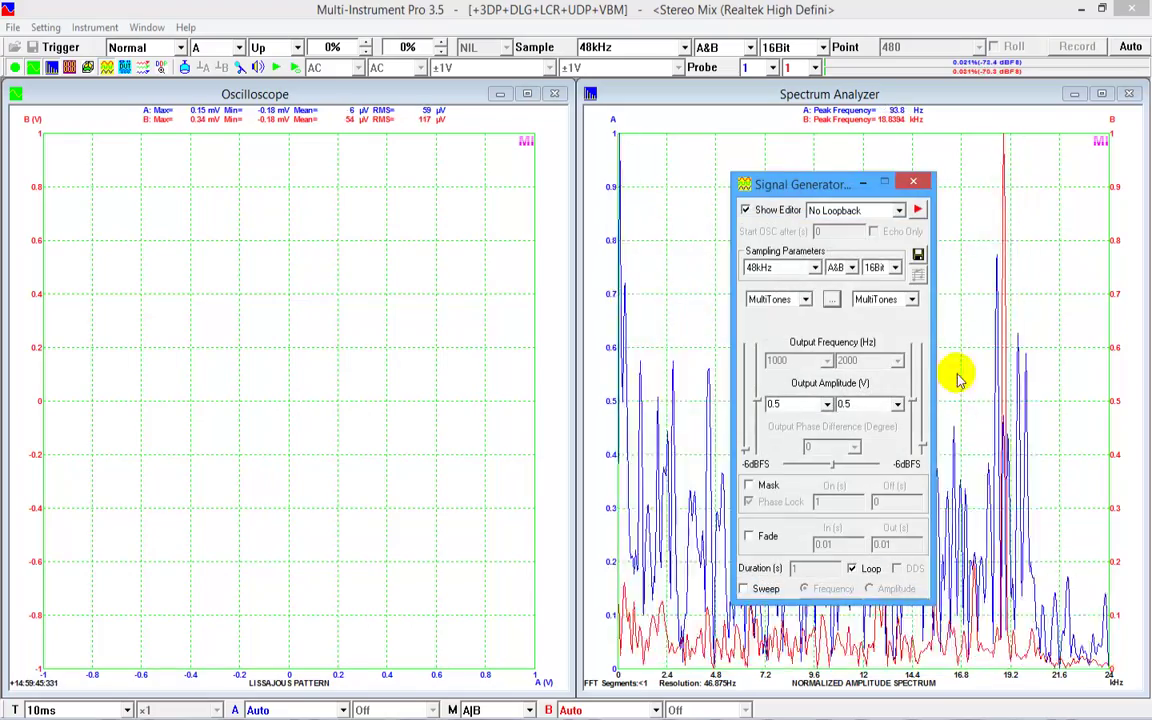
Run the generator output to view the Lissajous pattern at 180-degree phase, and stop it
{"action": "left_click", "coordinate": [918, 210]}
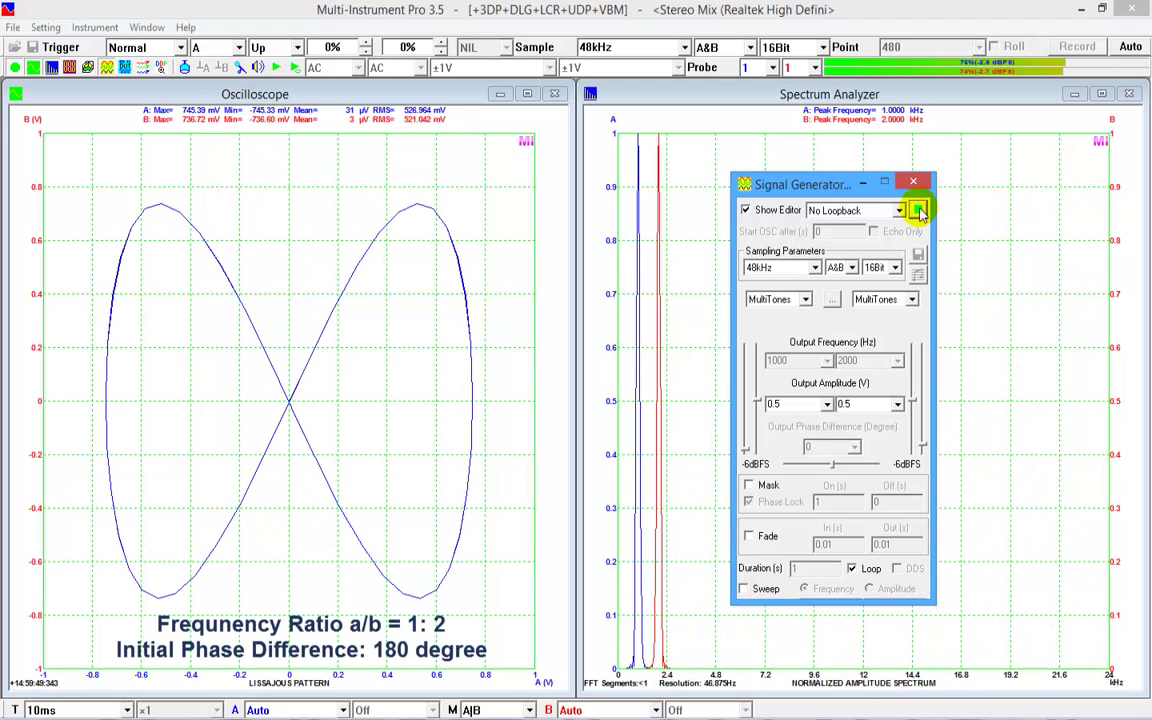
{"action": "left_click", "coordinate": [918, 210]}
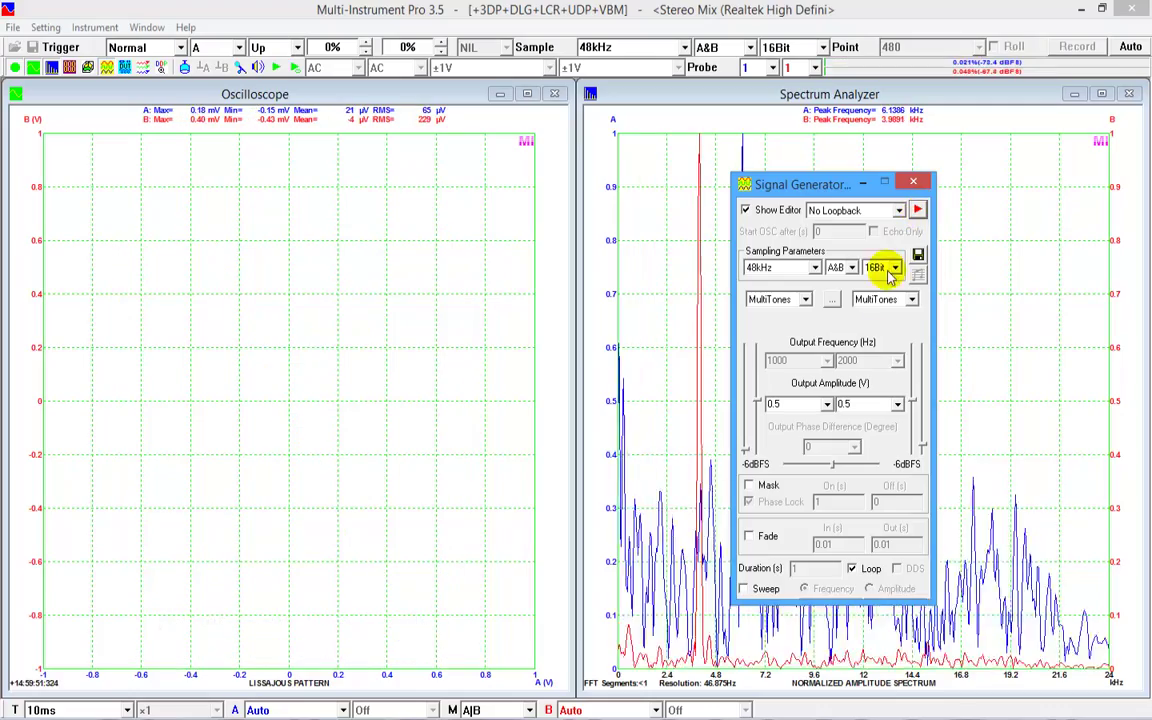
Replace channel A's MultiTones entry with a 1 kHz sine at -135-degree phase and start the generator output
{"action": "left_click", "coordinate": [832, 299]}
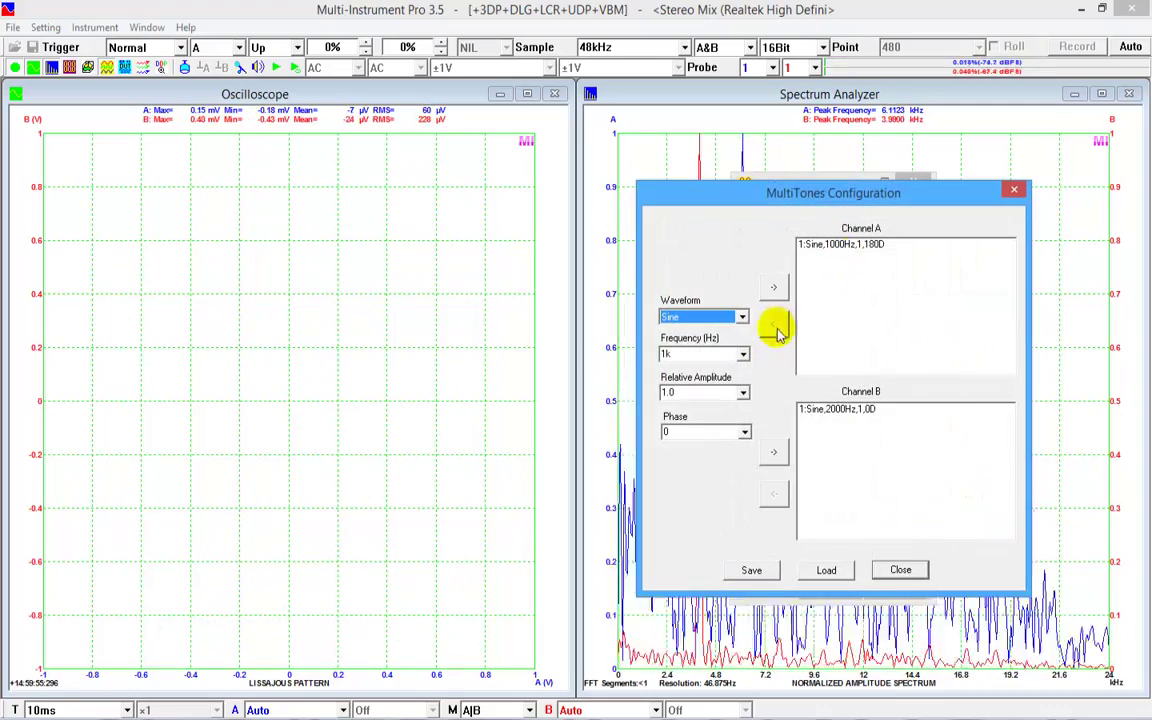
{"action": "left_click", "coordinate": [872, 245]}
{"action": "left_click", "coordinate": [775, 327]}
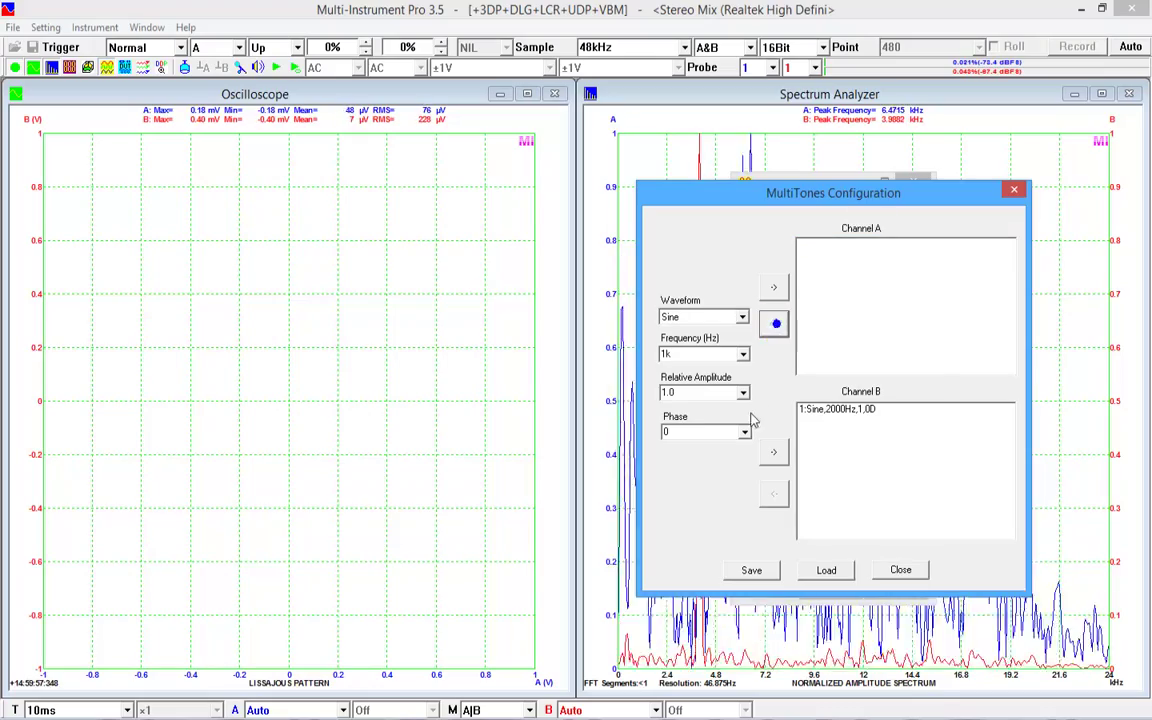
{"action": "left_click", "coordinate": [743, 433]}
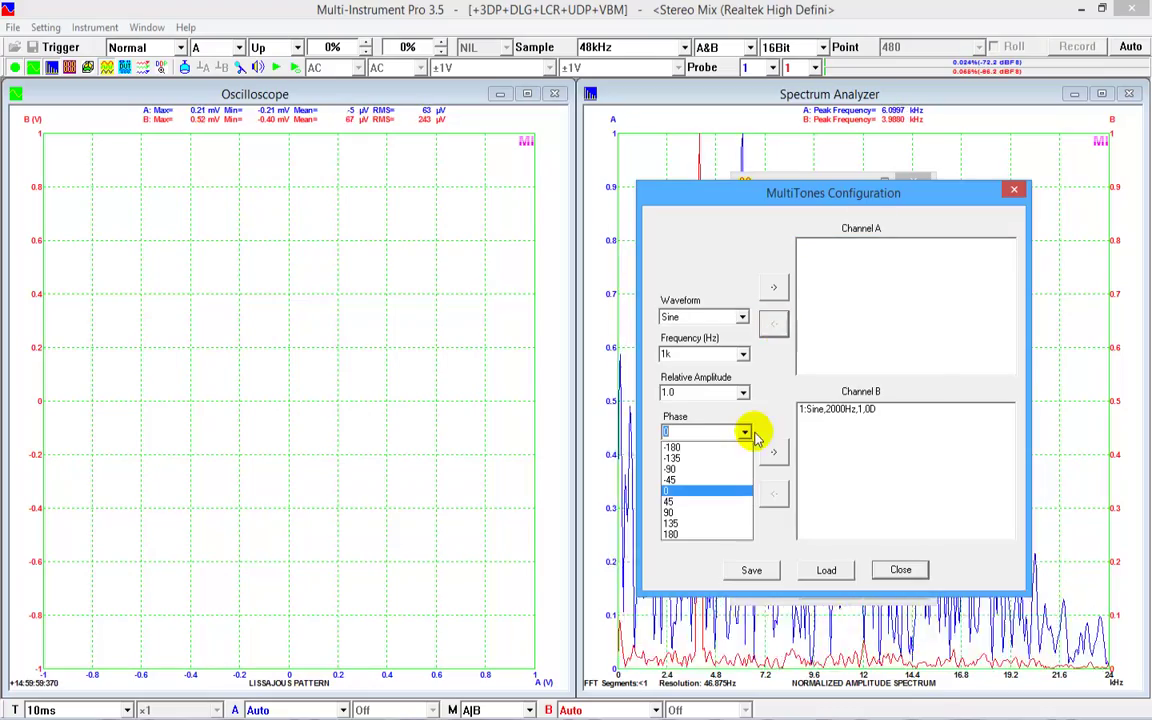
{"action": "left_click", "coordinate": [720, 458]}
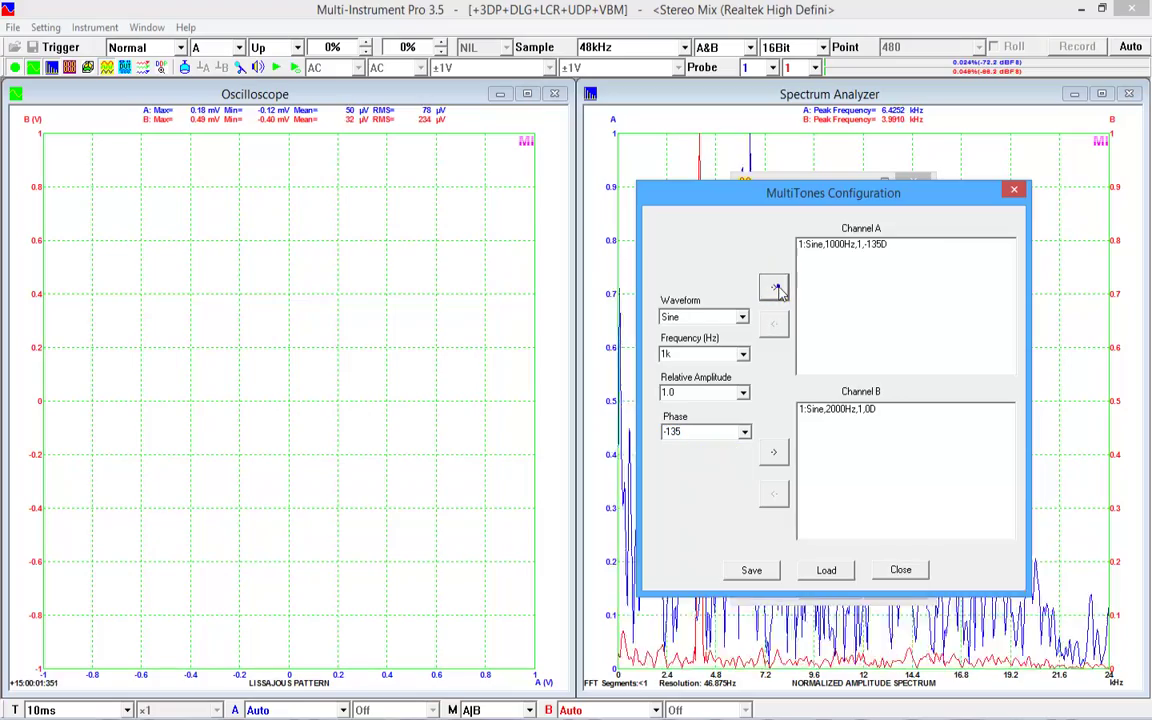
{"action": "left_click", "coordinate": [899, 571]}
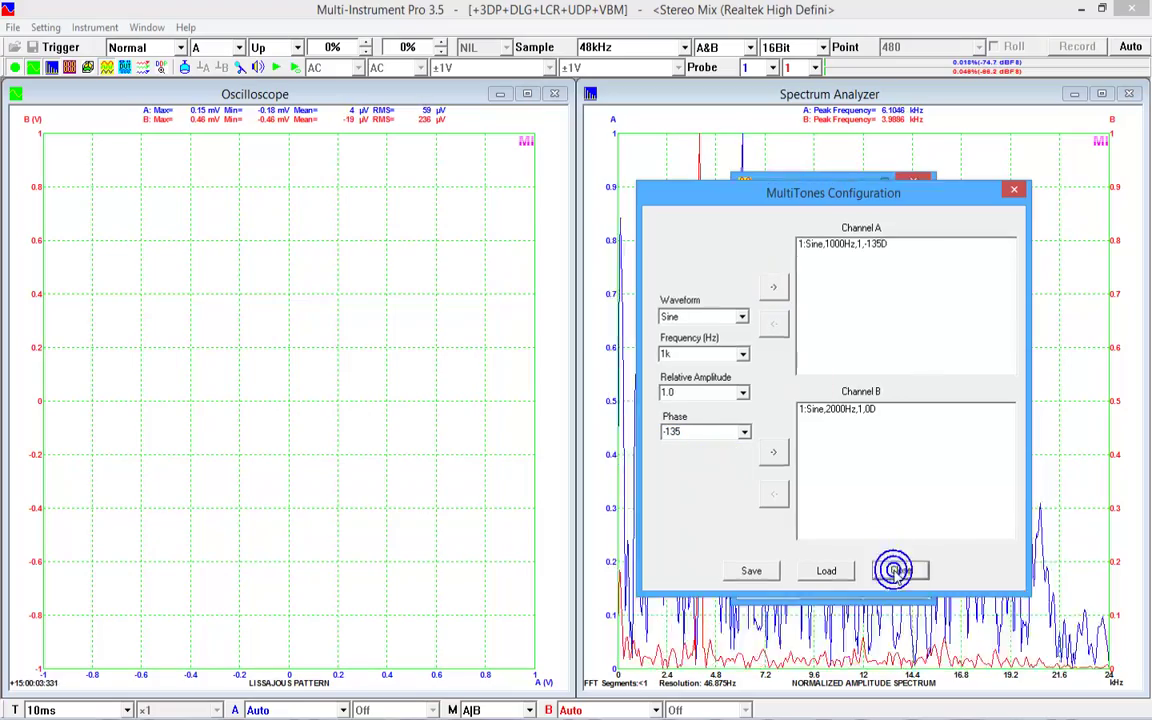
{"action": "left_click", "coordinate": [917, 211]}
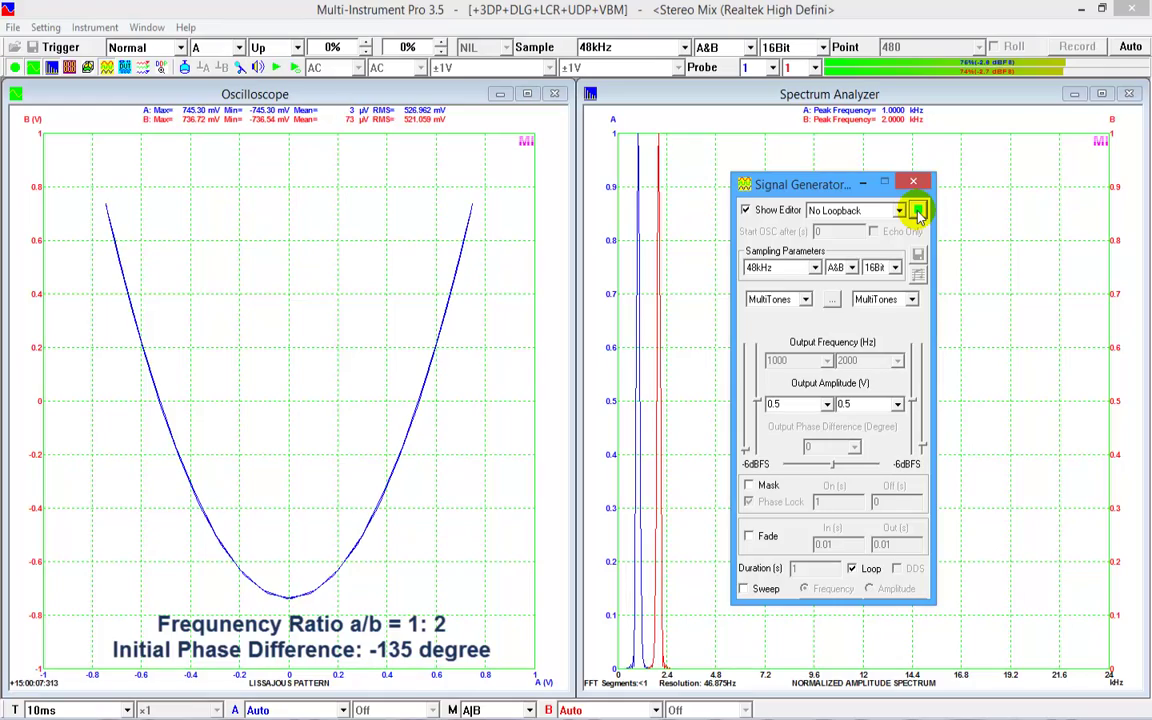
Stop the output, replace channel A's MultiTones entry with a 1 kHz sine at -90-degree phase, and restart the output
{"action": "left_click", "coordinate": [917, 211]}
{"action": "left_click", "coordinate": [832, 299]}
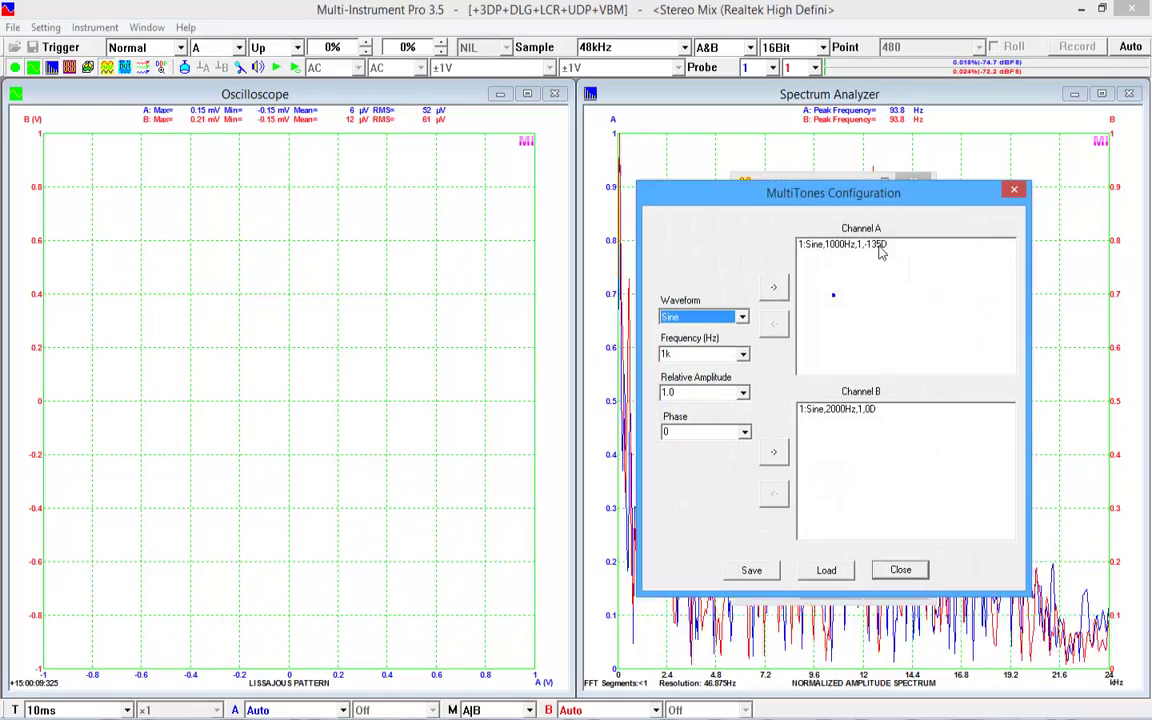
{"action": "left_click", "coordinate": [890, 245]}
{"action": "left_click", "coordinate": [774, 327]}
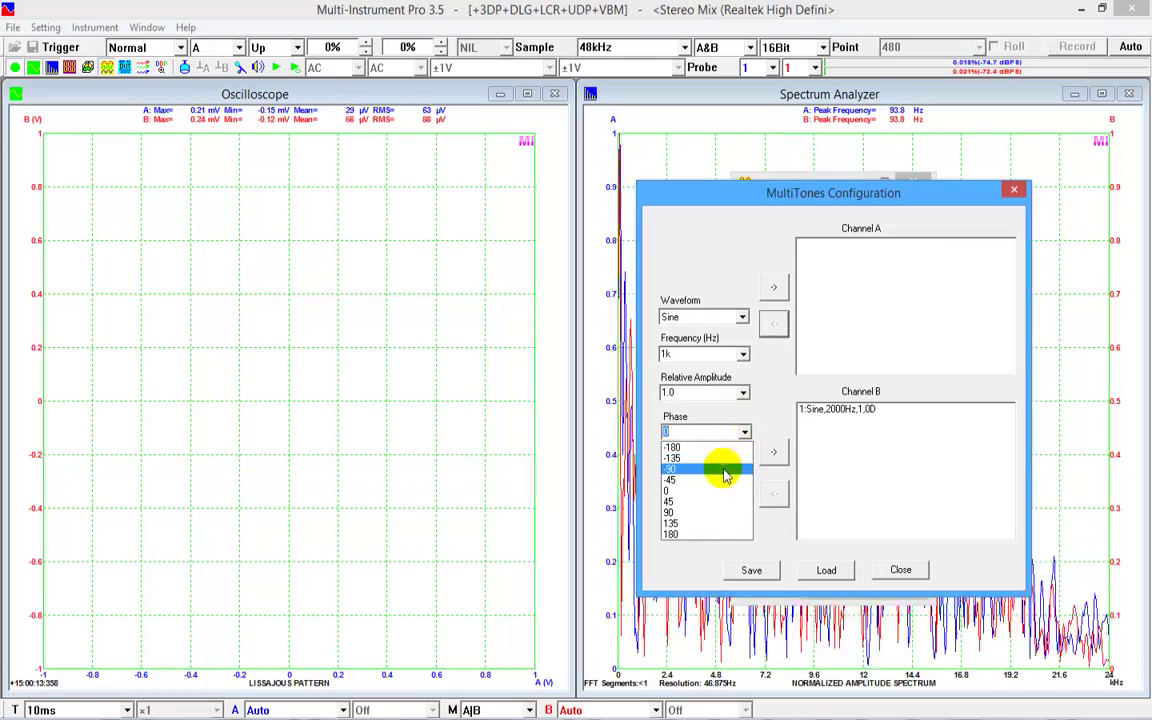
{"action": "left_click", "coordinate": [723, 469]}
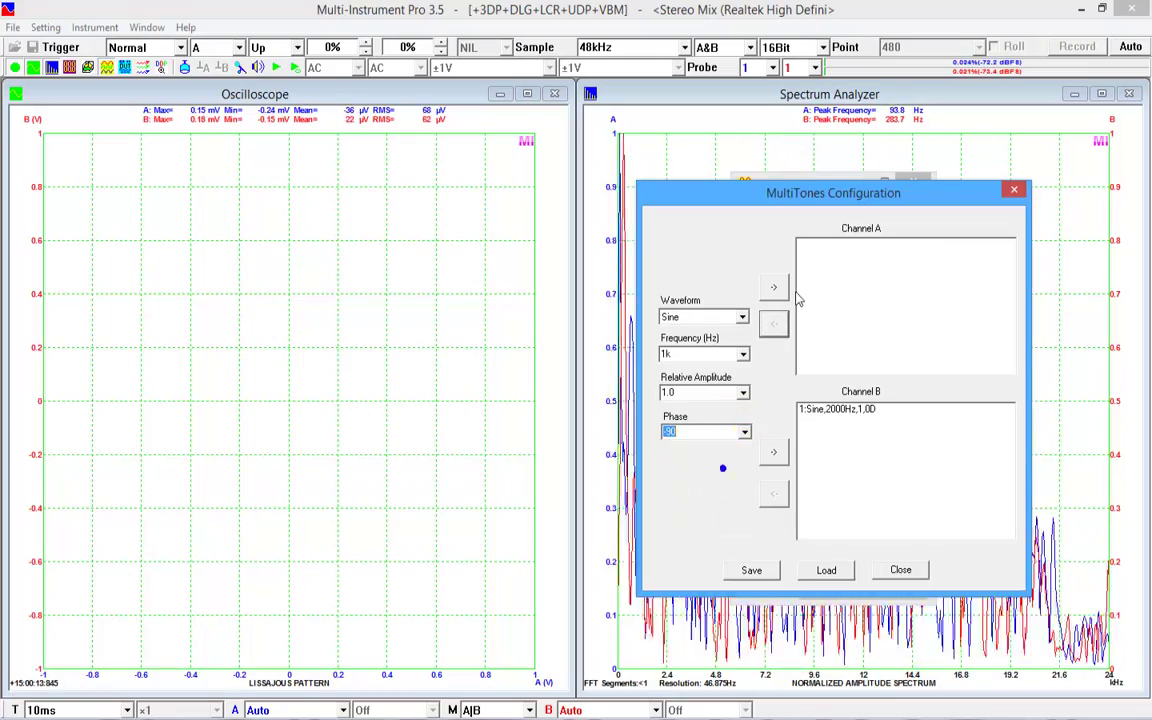
{"action": "left_click", "coordinate": [901, 574]}
{"action": "left_click", "coordinate": [917, 210]}
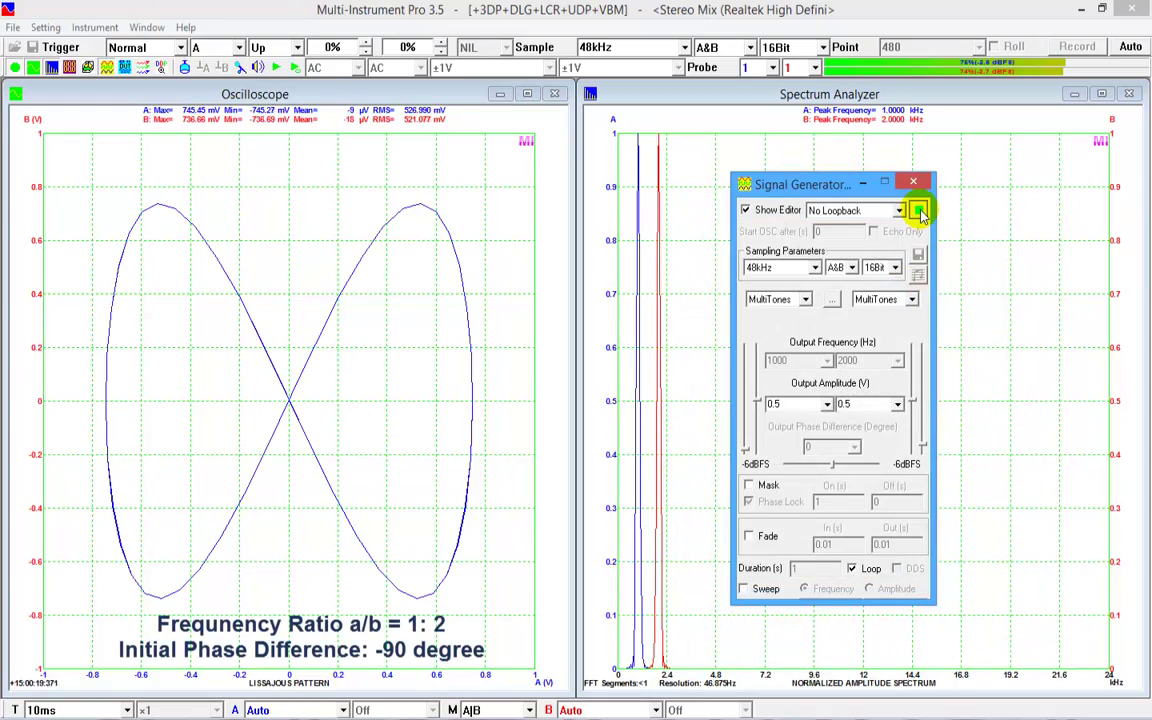
Stop the output, replace channel A's MultiTones entry with a 1 kHz sine at -45-degree phase, and restart the output
{"action": "left_click", "coordinate": [919, 212]}
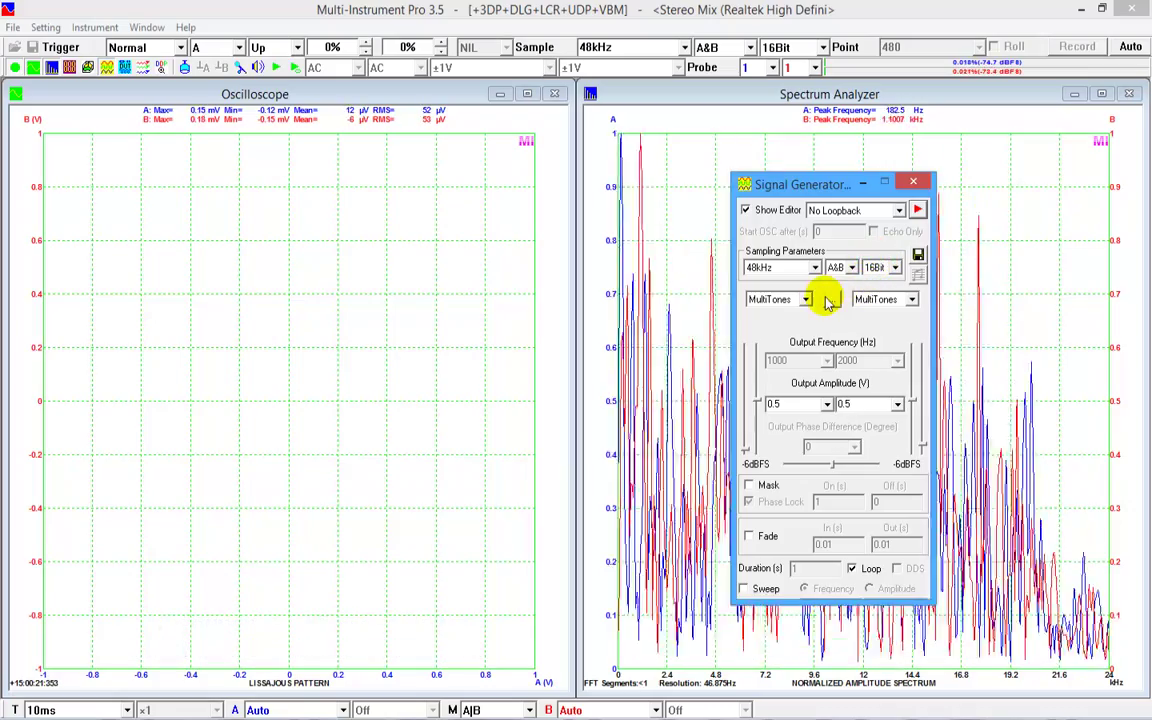
{"action": "left_click", "coordinate": [830, 300]}
{"action": "left_click", "coordinate": [820, 244]}
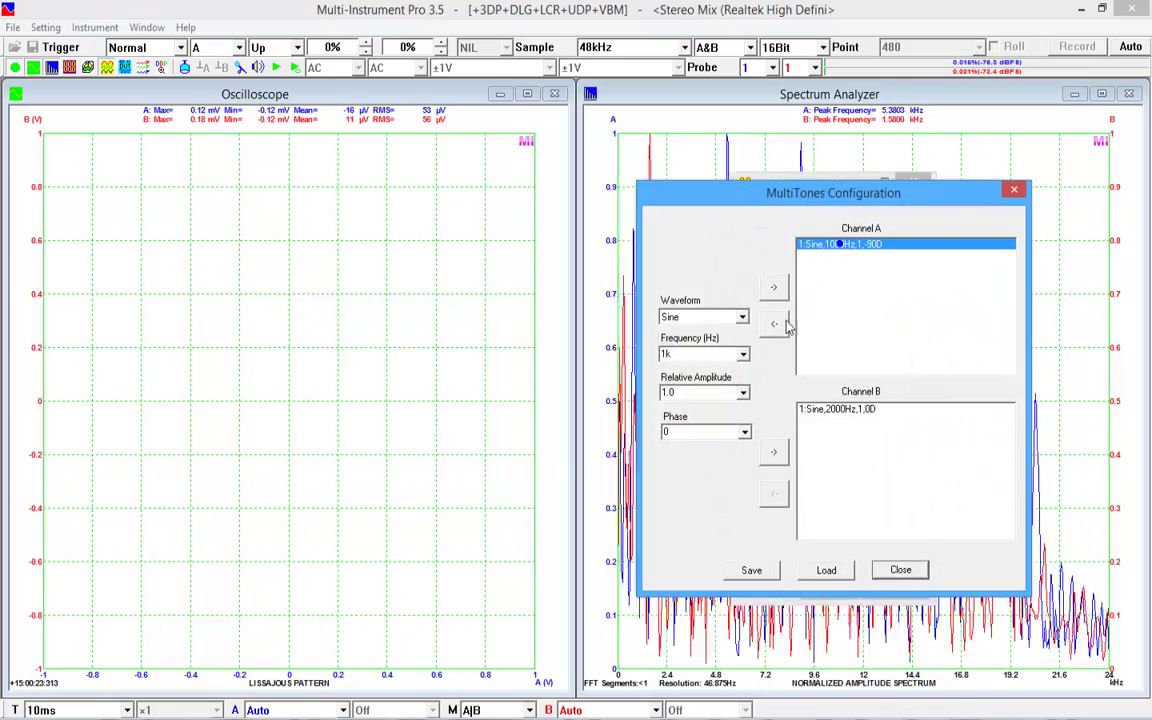
{"action": "left_click", "coordinate": [775, 325]}
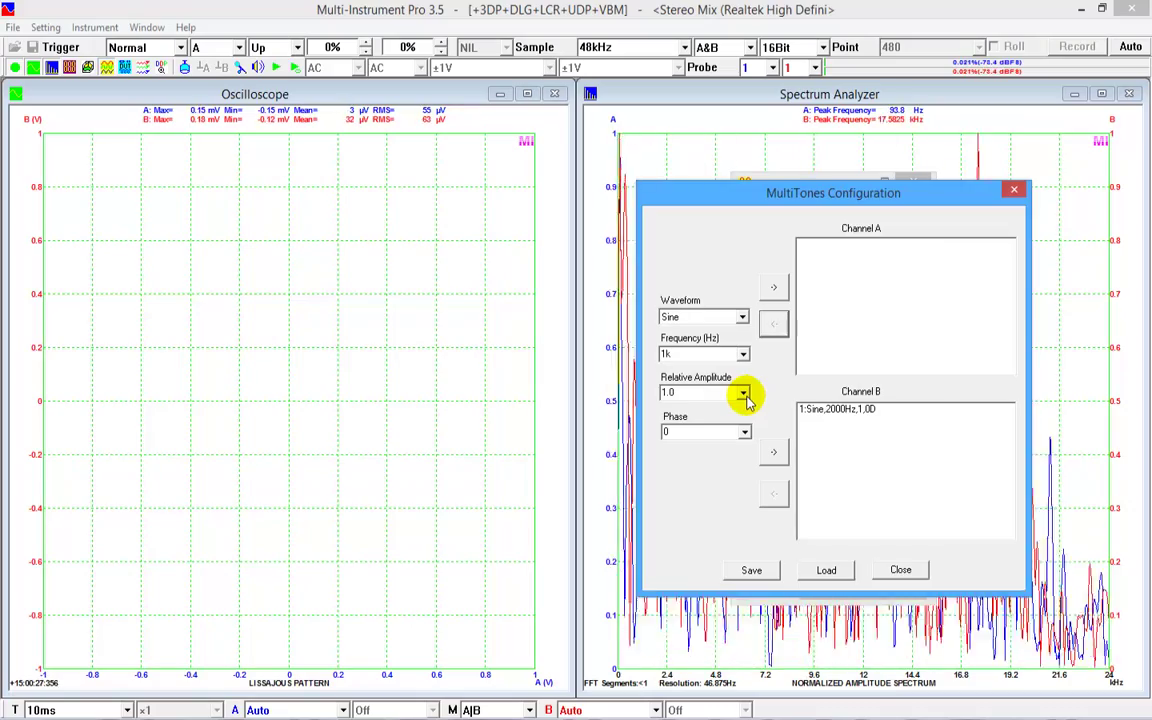
{"action": "left_click", "coordinate": [744, 430]}
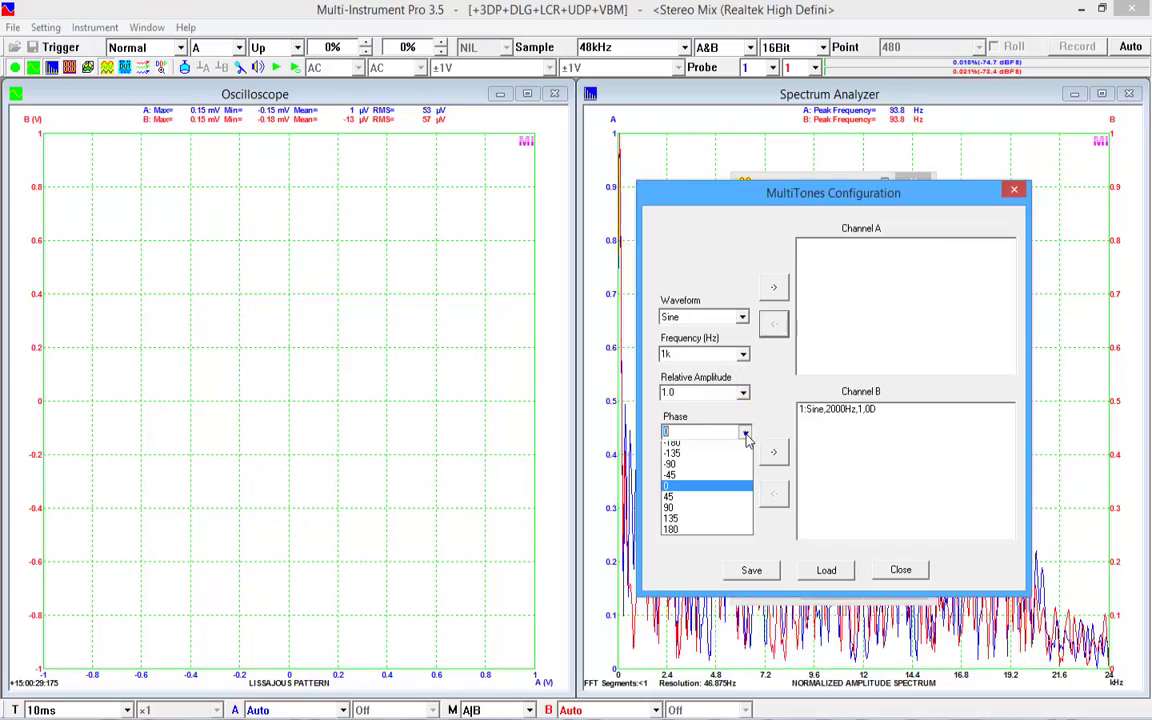
{"action": "left_click", "coordinate": [690, 481]}
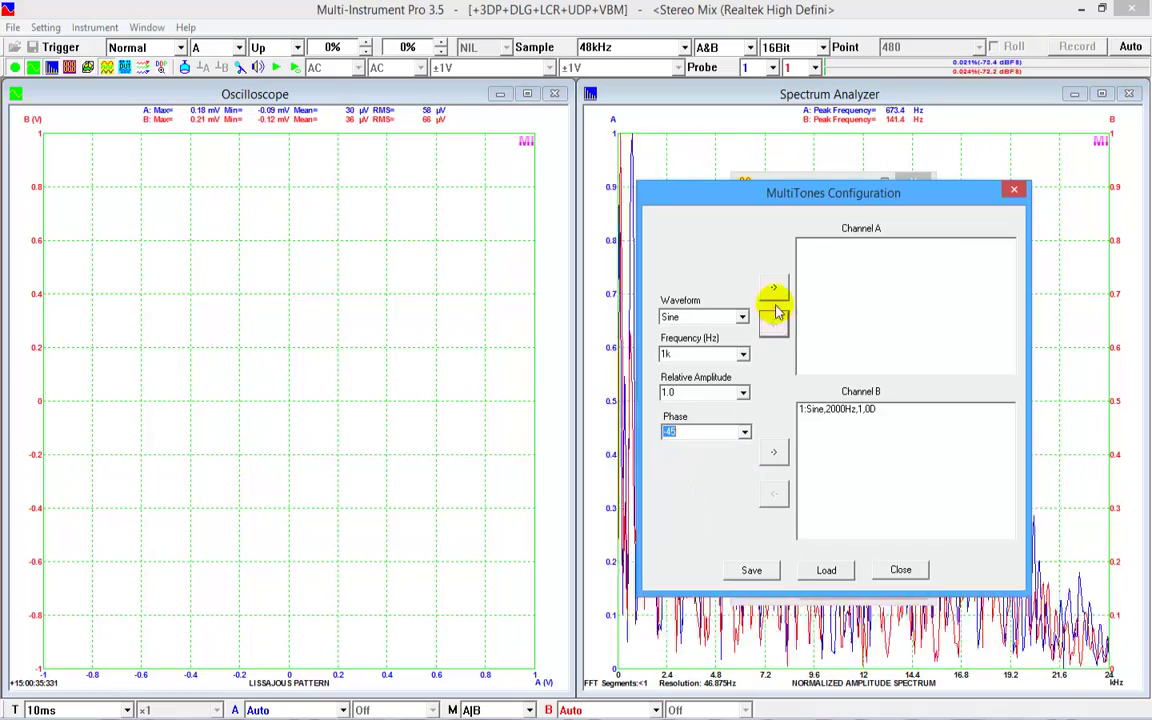
{"action": "left_click", "coordinate": [773, 287]}
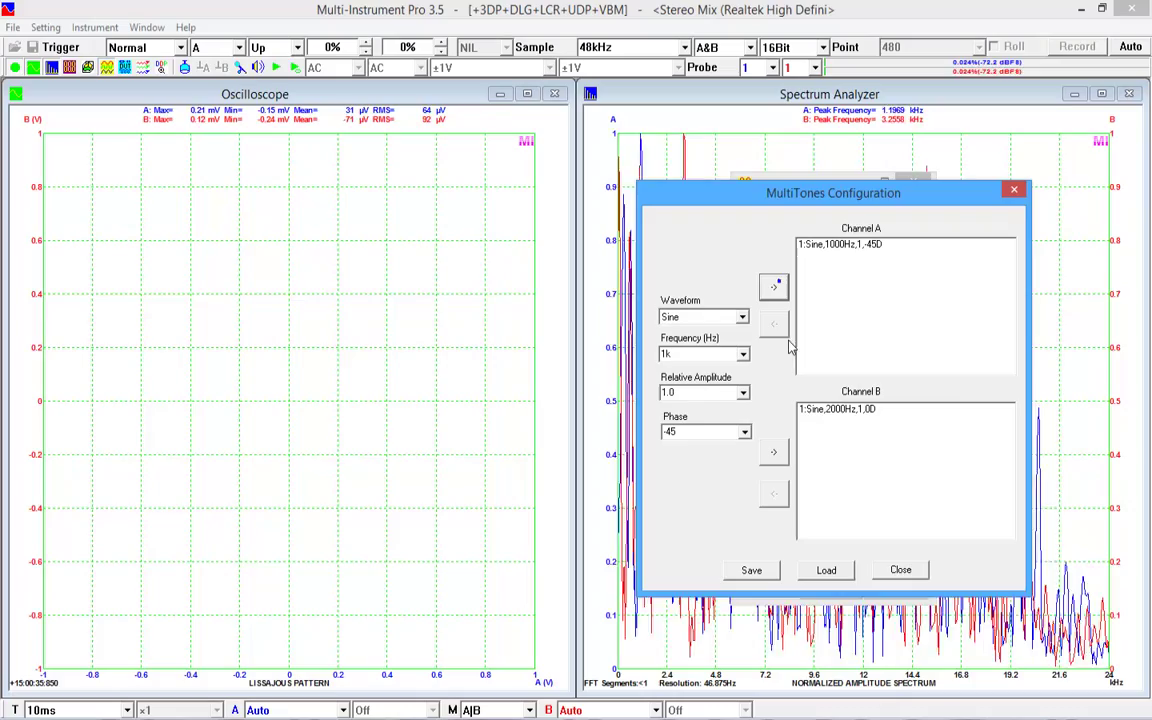
{"action": "left_click", "coordinate": [901, 572]}
{"action": "left_click", "coordinate": [918, 210]}
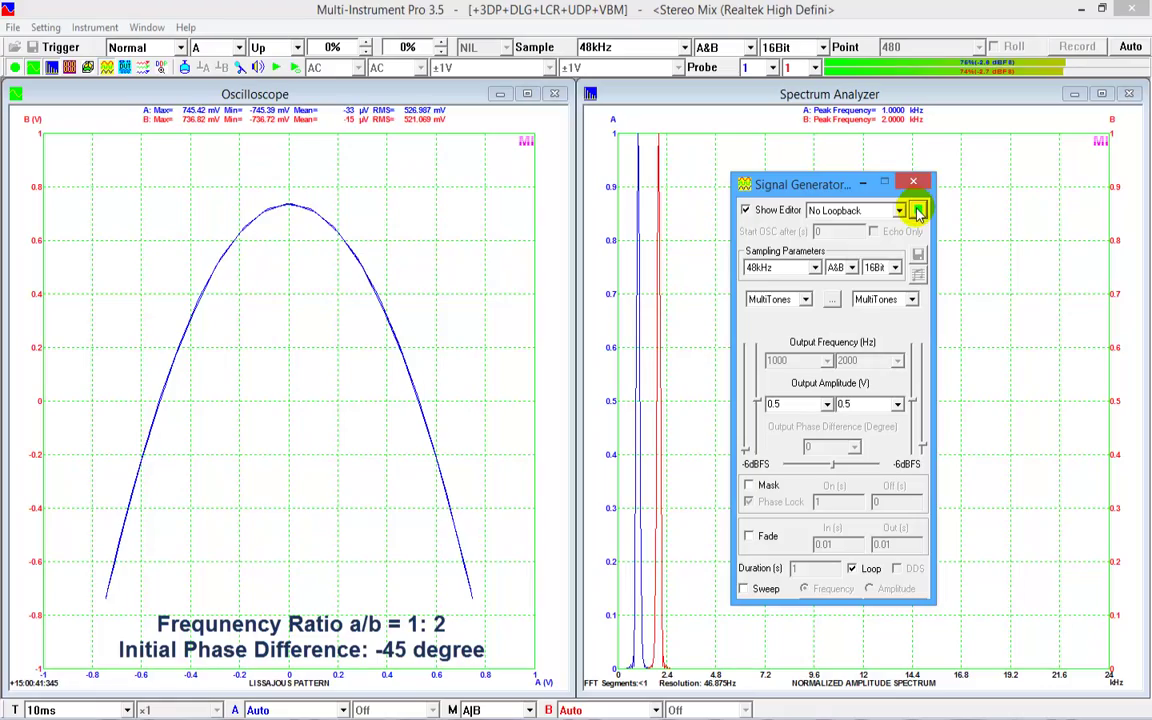
Stop the output, replace channel A's MultiTones entry with a 1 kHz sine at 0-degree phase, and restart the output
{"action": "left_click", "coordinate": [918, 210]}
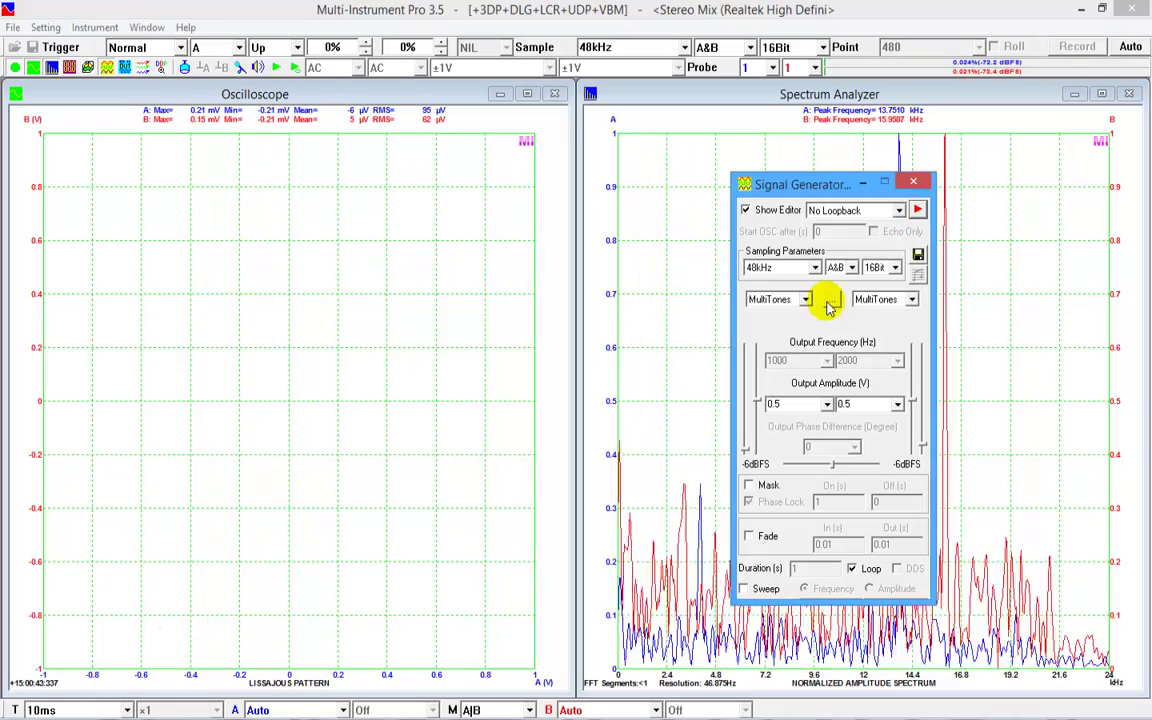
{"action": "left_click", "coordinate": [832, 299]}
{"action": "left_click", "coordinate": [845, 246]}
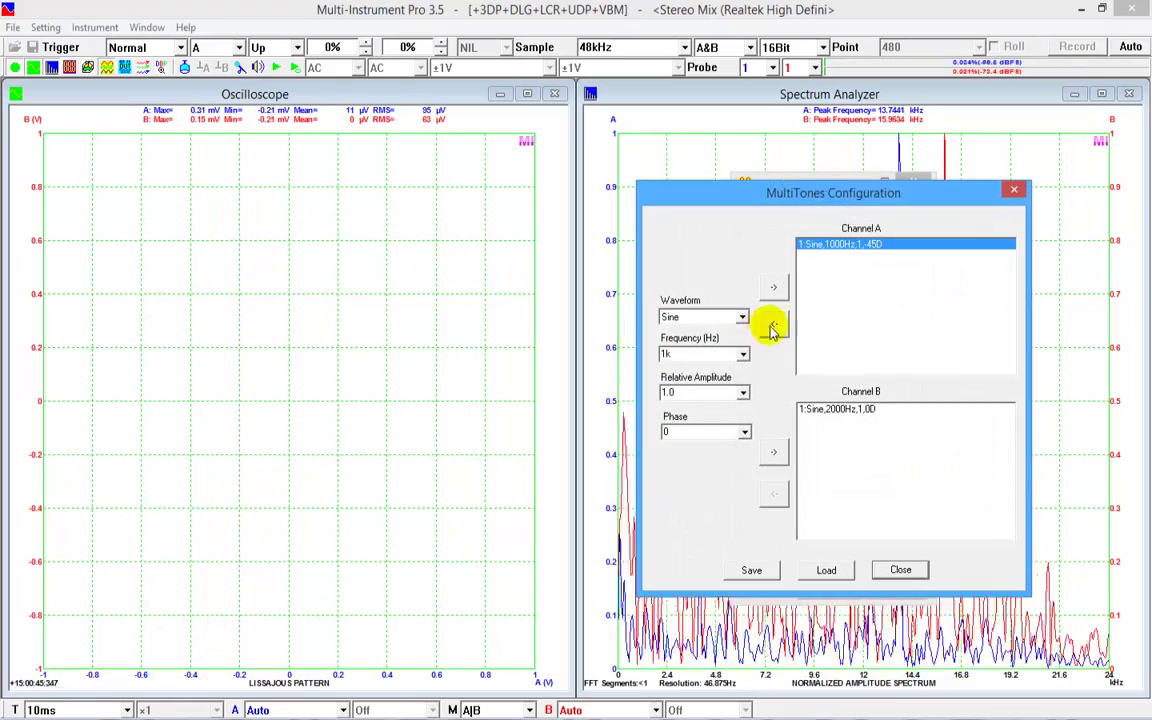
{"action": "left_click", "coordinate": [773, 326]}
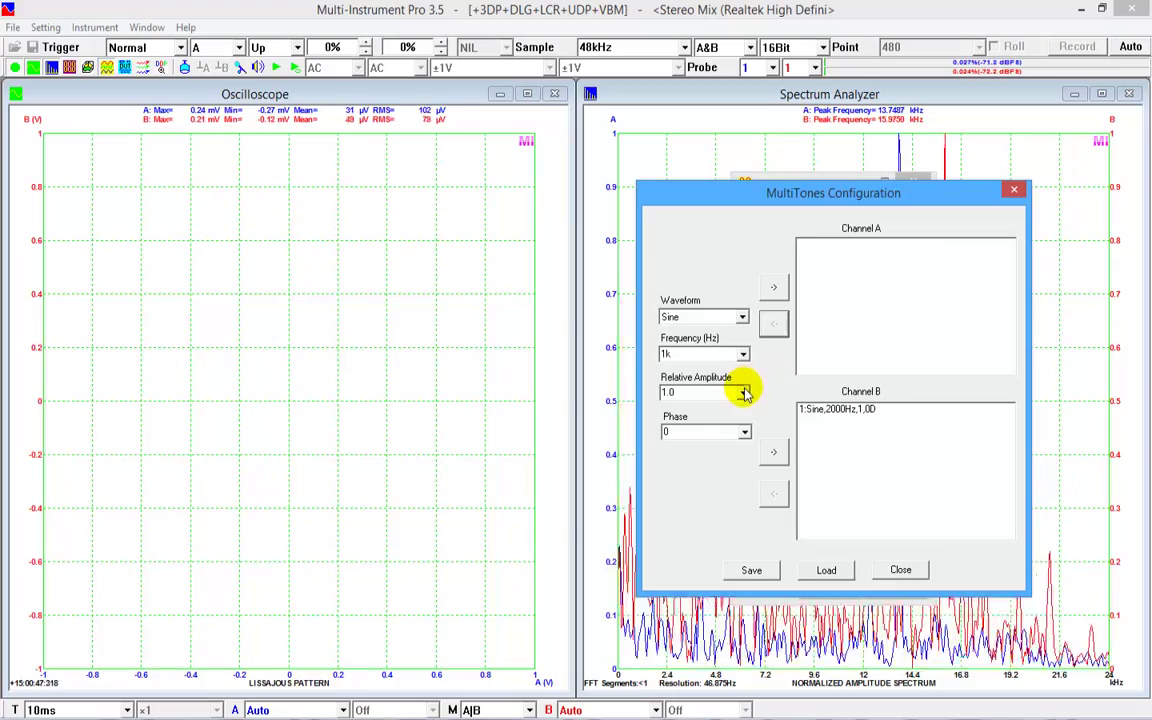
{"action": "left_click", "coordinate": [744, 433]}
{"action": "left_click", "coordinate": [743, 436]}
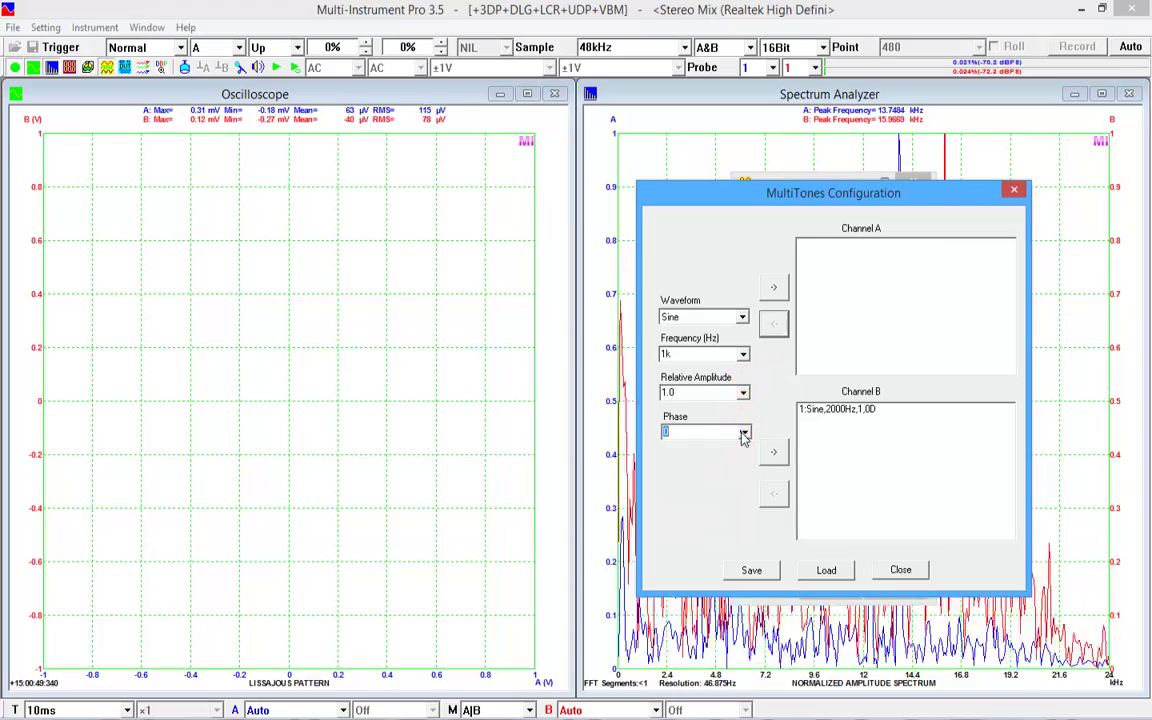
{"action": "left_click", "coordinate": [900, 571]}
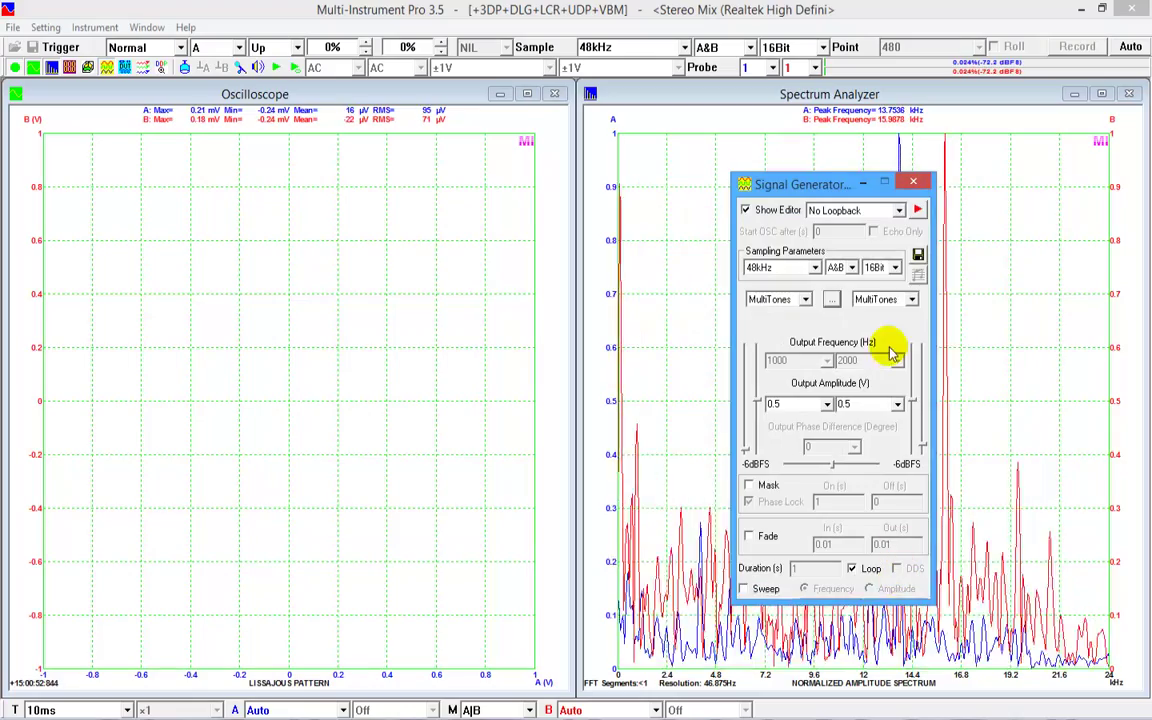
{"action": "left_click", "coordinate": [918, 210]}
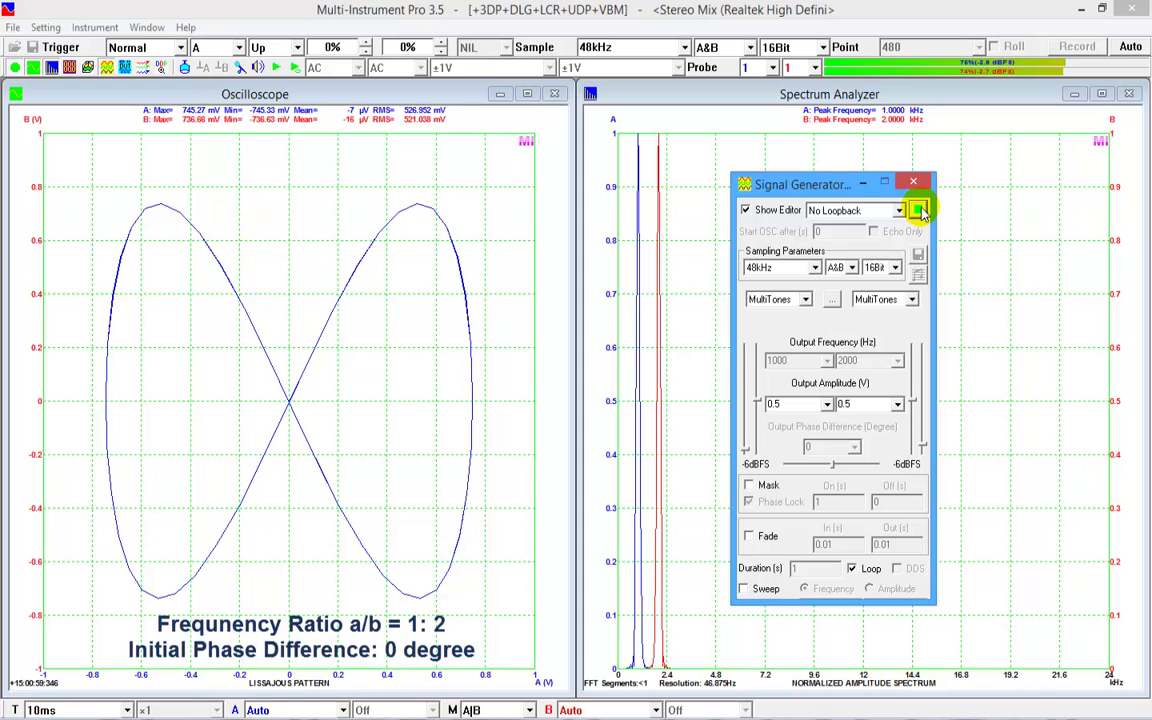
Stop the generator output and switch the waveform of both channels from MultiTones to Sine
{"action": "left_click", "coordinate": [918, 210]}
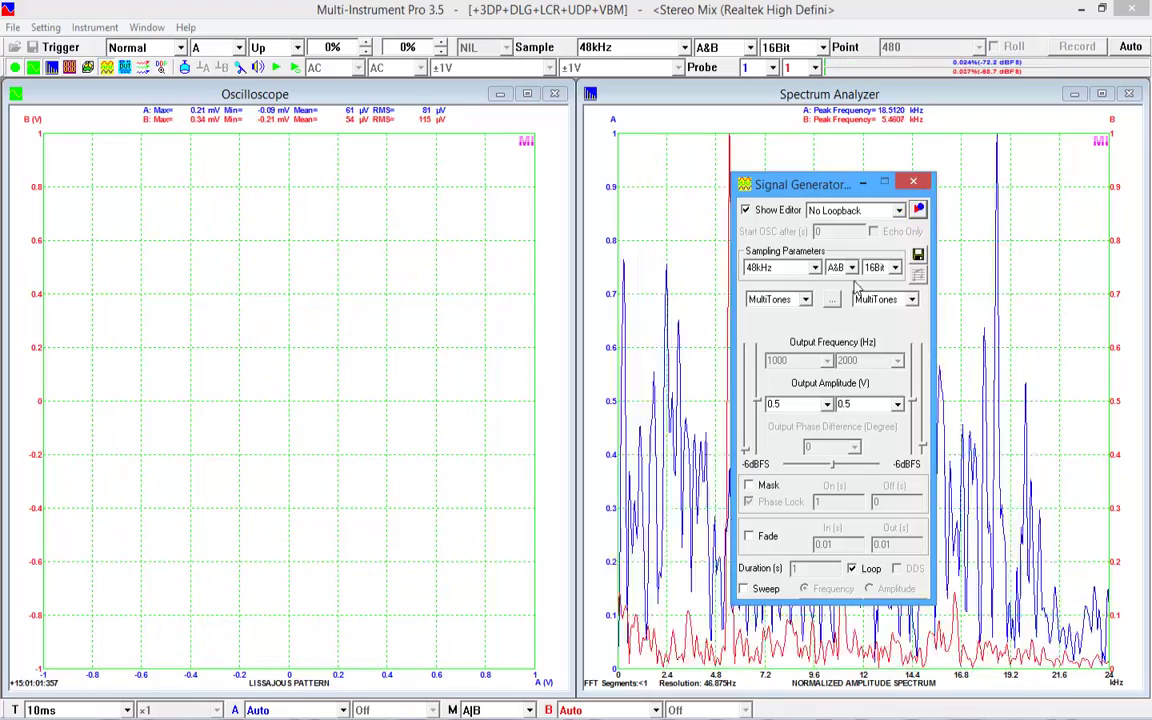
{"action": "left_click", "coordinate": [805, 299]}
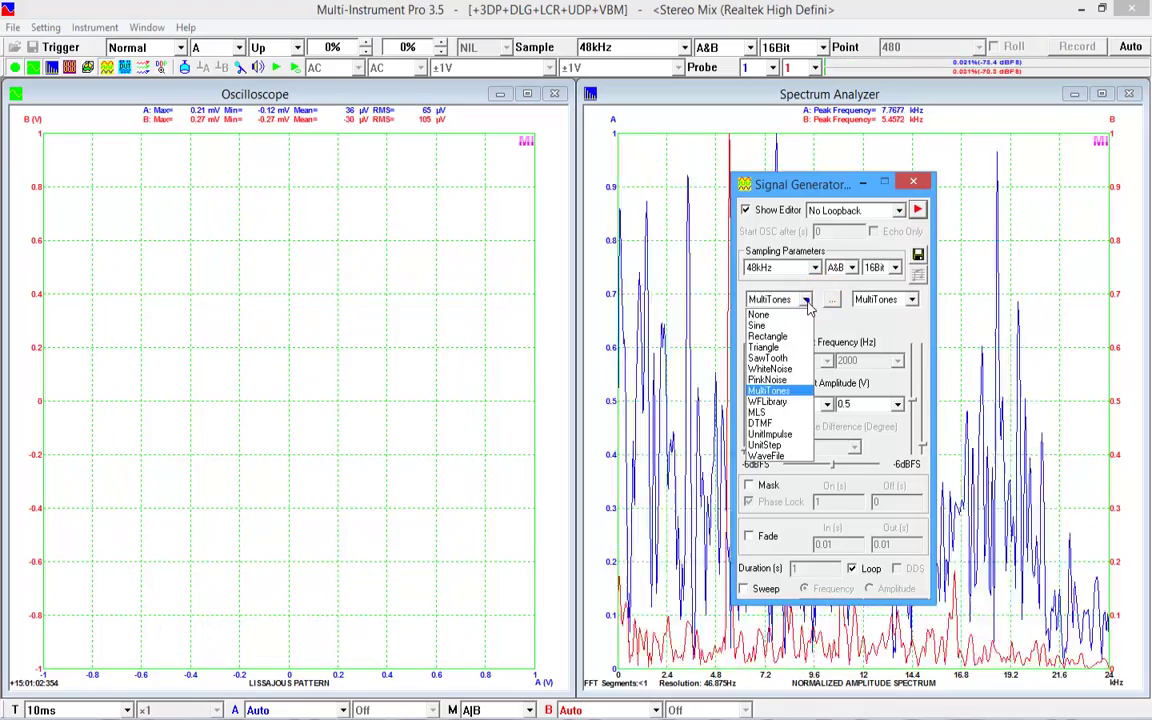
{"action": "left_click", "coordinate": [760, 325]}
{"action": "left_click", "coordinate": [889, 300]}
{"action": "left_click", "coordinate": [866, 326]}
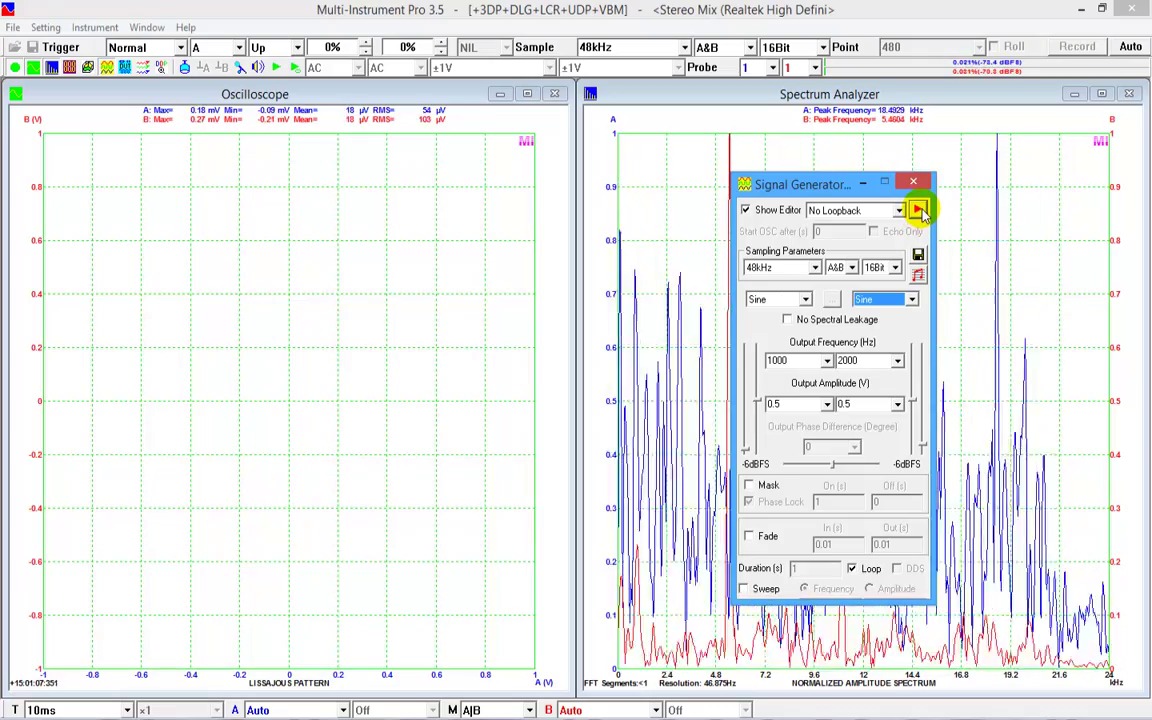
Set channel A's output frequency to 1000.1 Hz and start the generator output
{"action": "double_click", "coordinate": [802, 364]}
{"action": "left_click", "coordinate": [802, 363]}
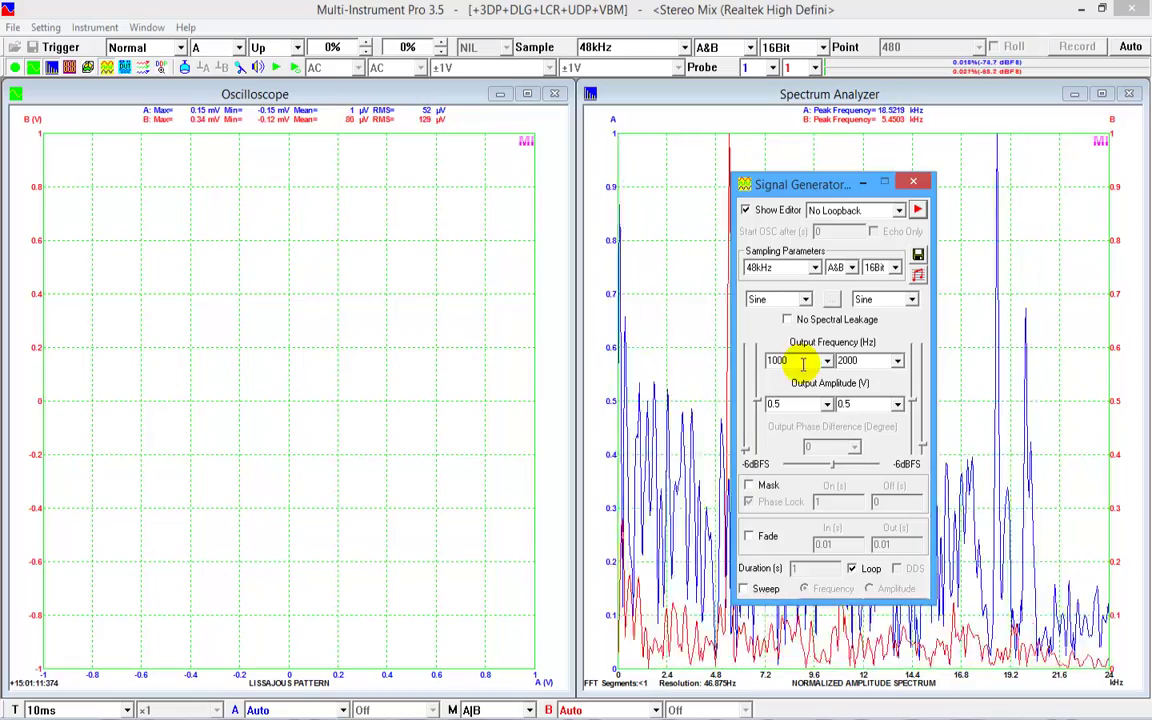
{"action": "type", "text": ".1"}
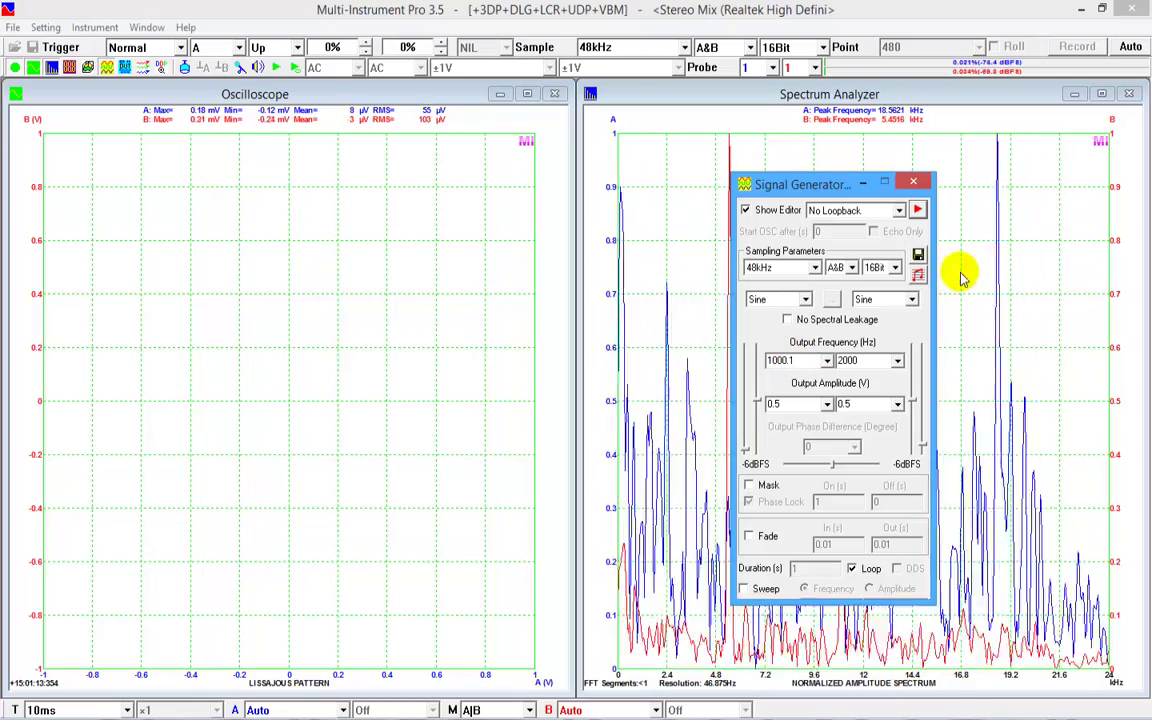
{"action": "left_click", "coordinate": [917, 211]}
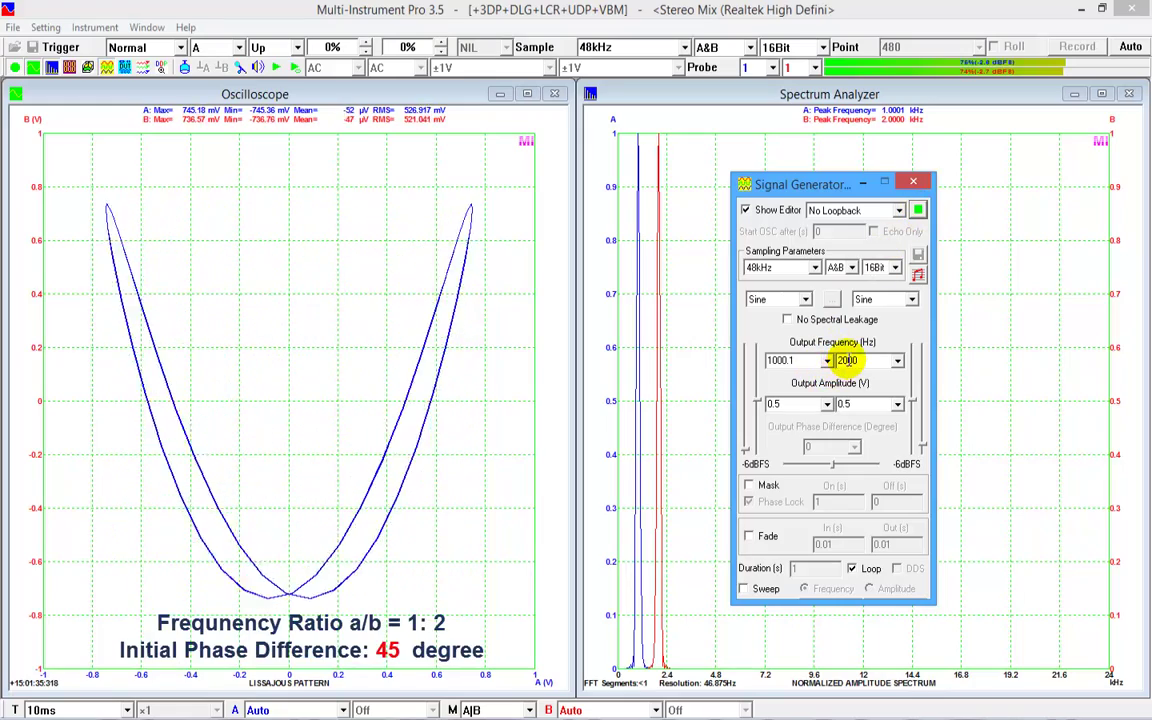
Stop the output, set channel B's output frequency to 3000 Hz, and restart the generator
{"action": "double_click", "coordinate": [843, 361]}
{"action": "left_click", "coordinate": [848, 361]}
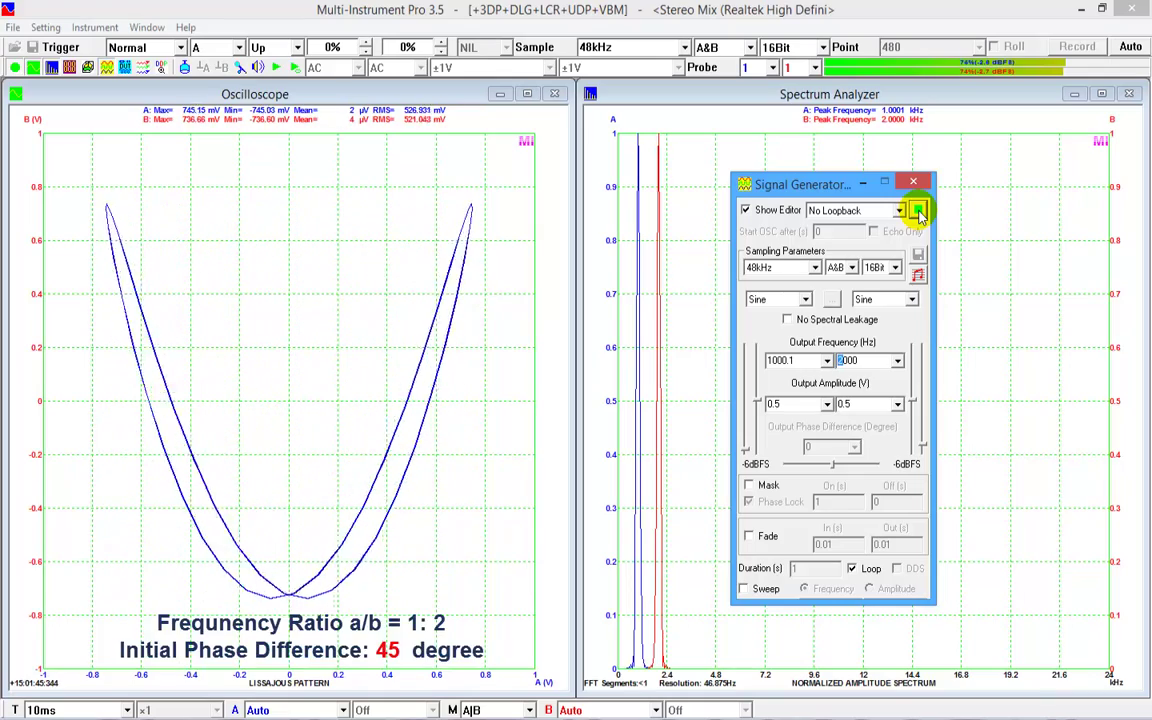
{"action": "left_click", "coordinate": [918, 211]}
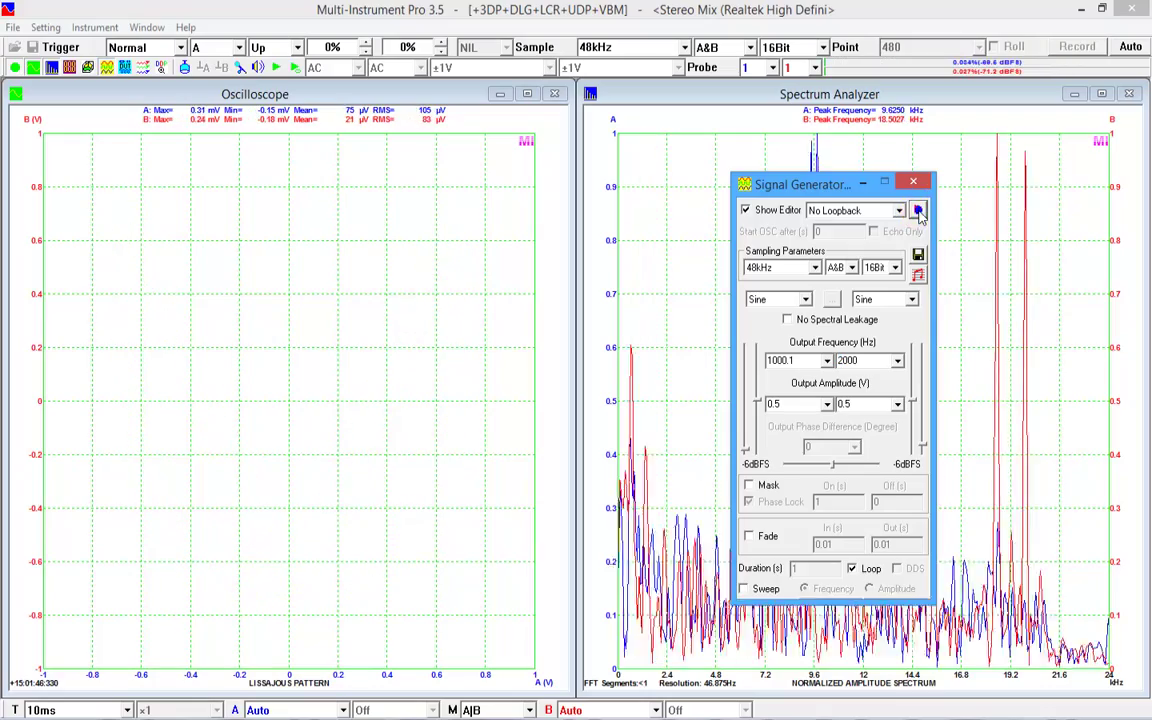
{"action": "double_click", "coordinate": [848, 361]}
{"action": "type", "text": "3000"}
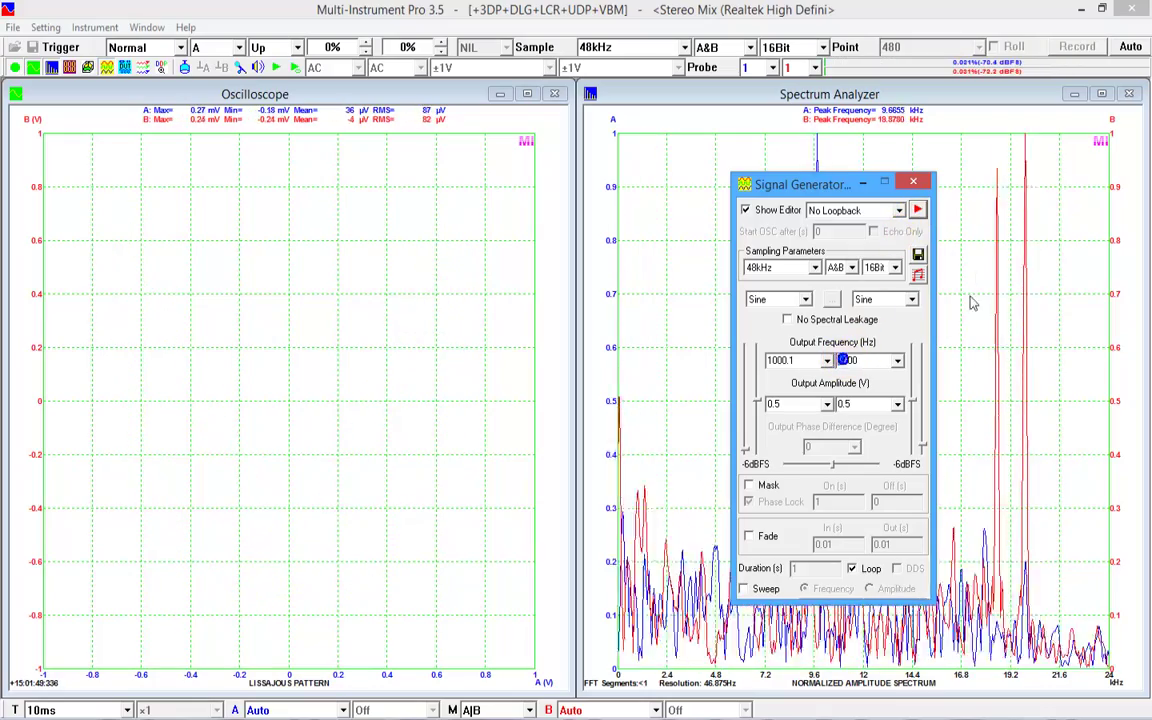
{"action": "left_click", "coordinate": [918, 211]}
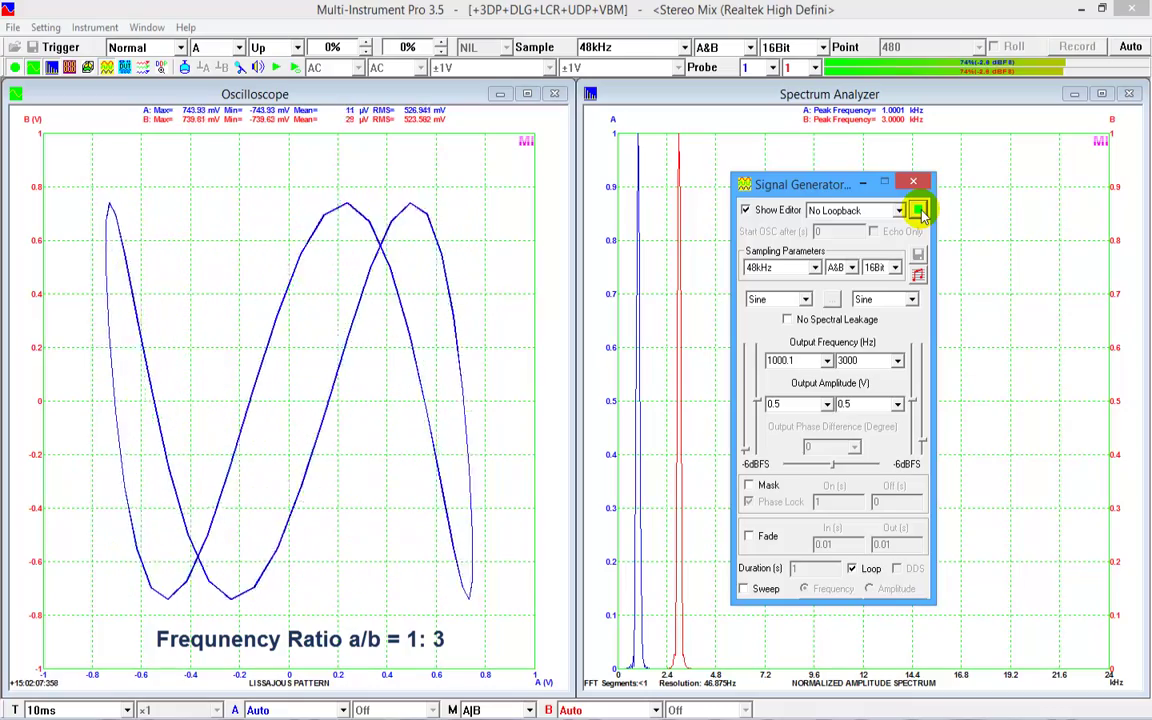
Stop the generator output, set channel A's output frequency to 2000.1 Hz, and restart the output
{"action": "left_click", "coordinate": [917, 210]}
{"action": "double_click", "coordinate": [848, 360]}
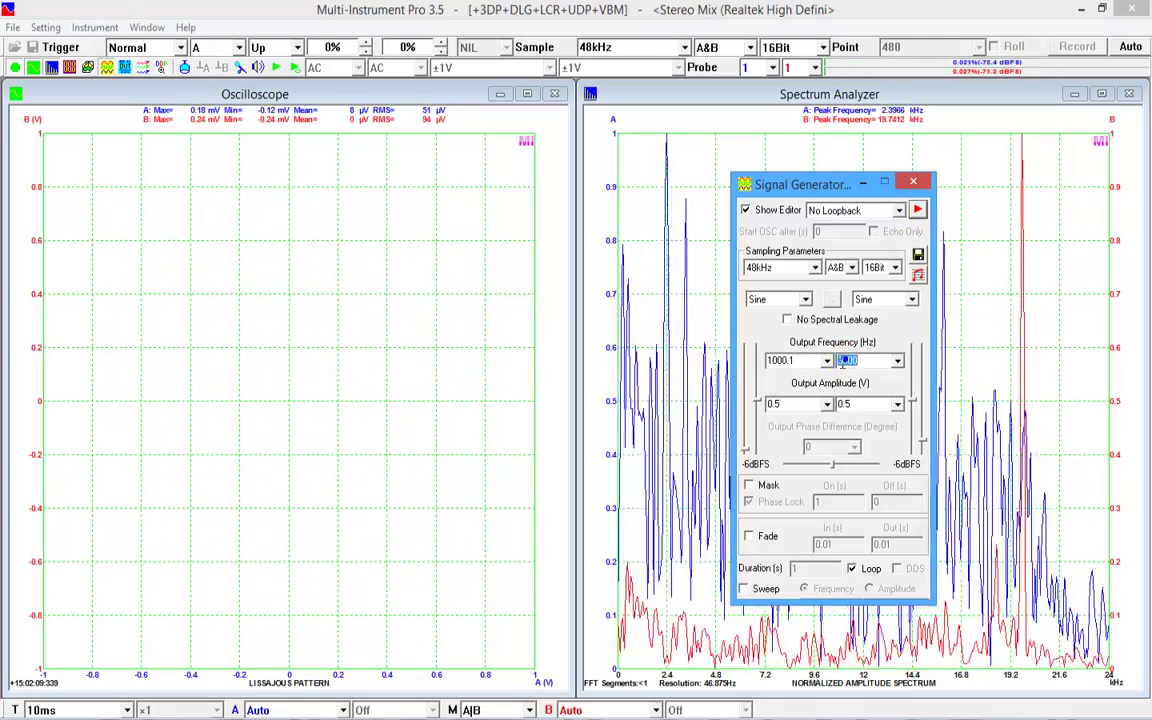
{"action": "double_click", "coordinate": [780, 360]}
{"action": "type", "text": "1000.1"}
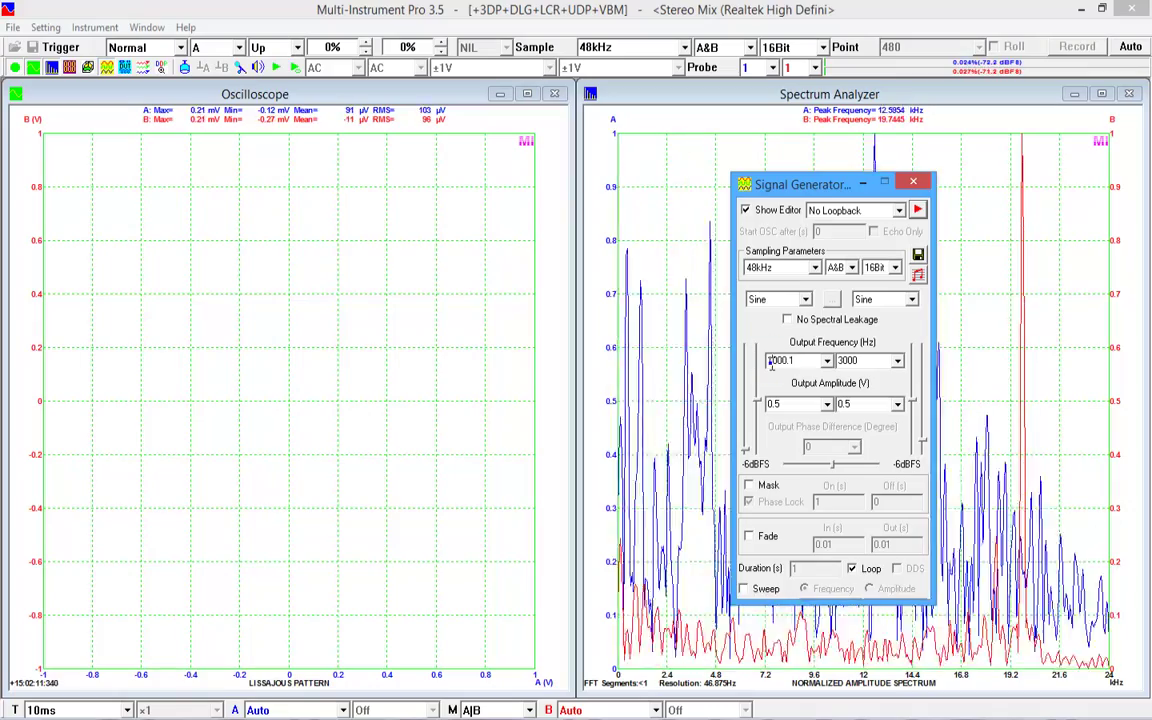
{"action": "type", "text": "2"}
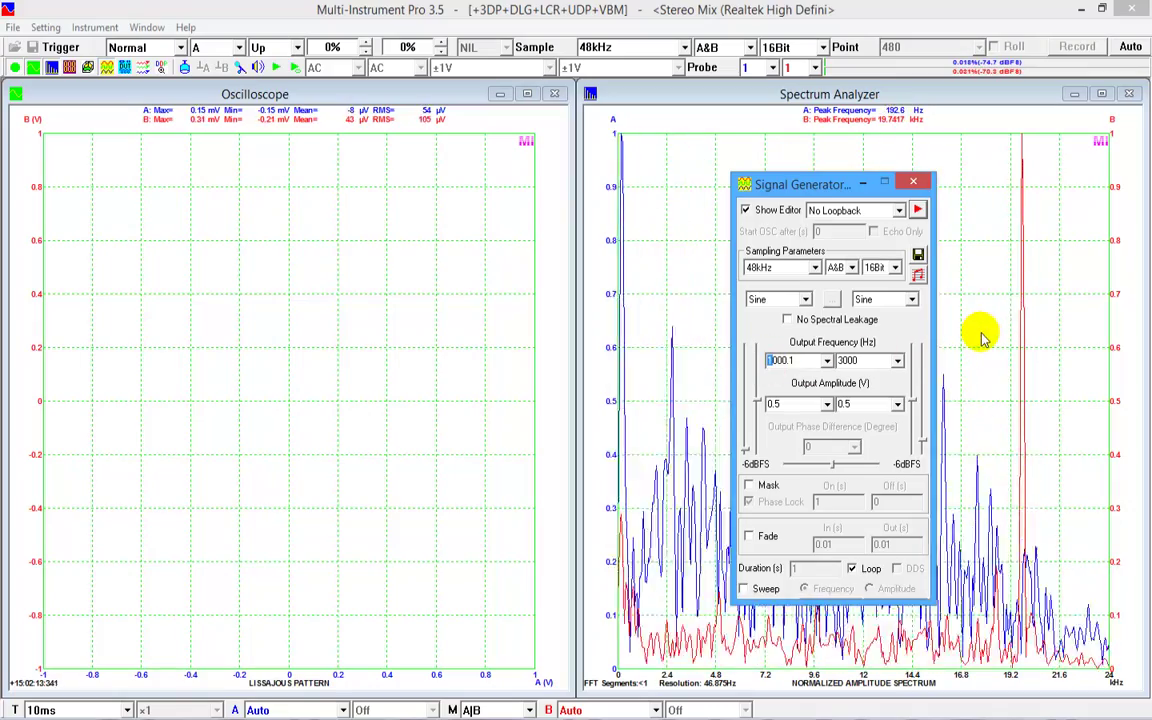
{"action": "left_click", "coordinate": [918, 211]}
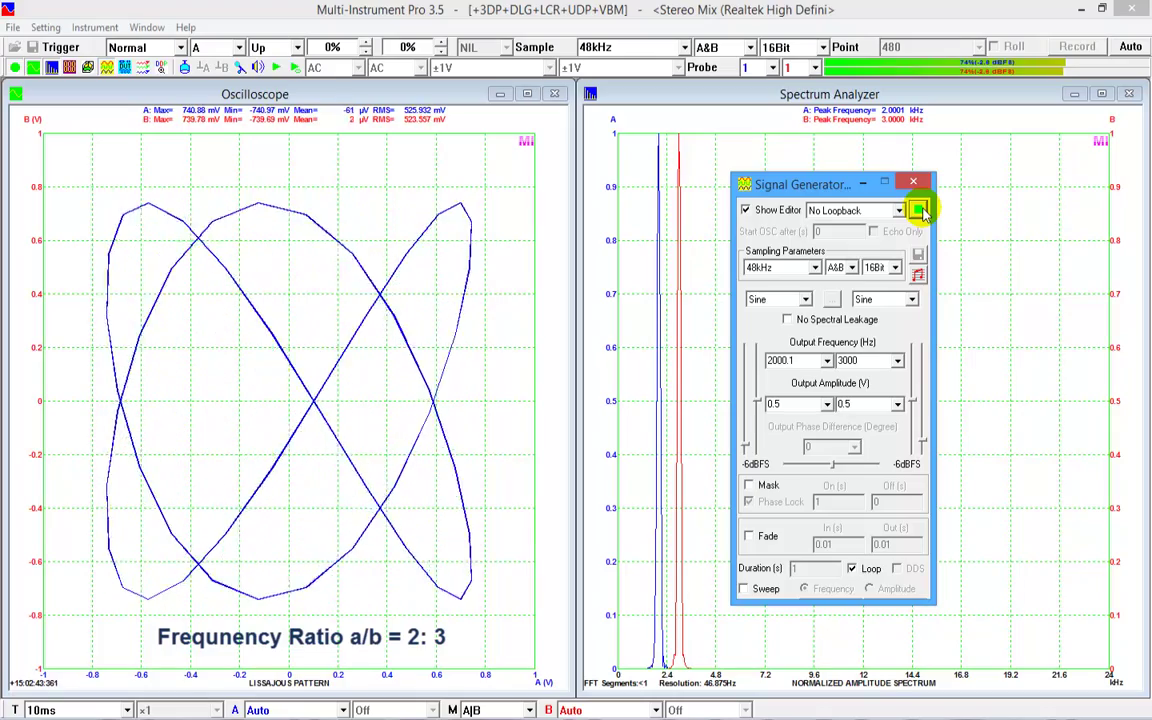
Stop the generator output, set channel B's output frequency to 5000 Hz, and restart the output
{"action": "left_click", "coordinate": [918, 210]}
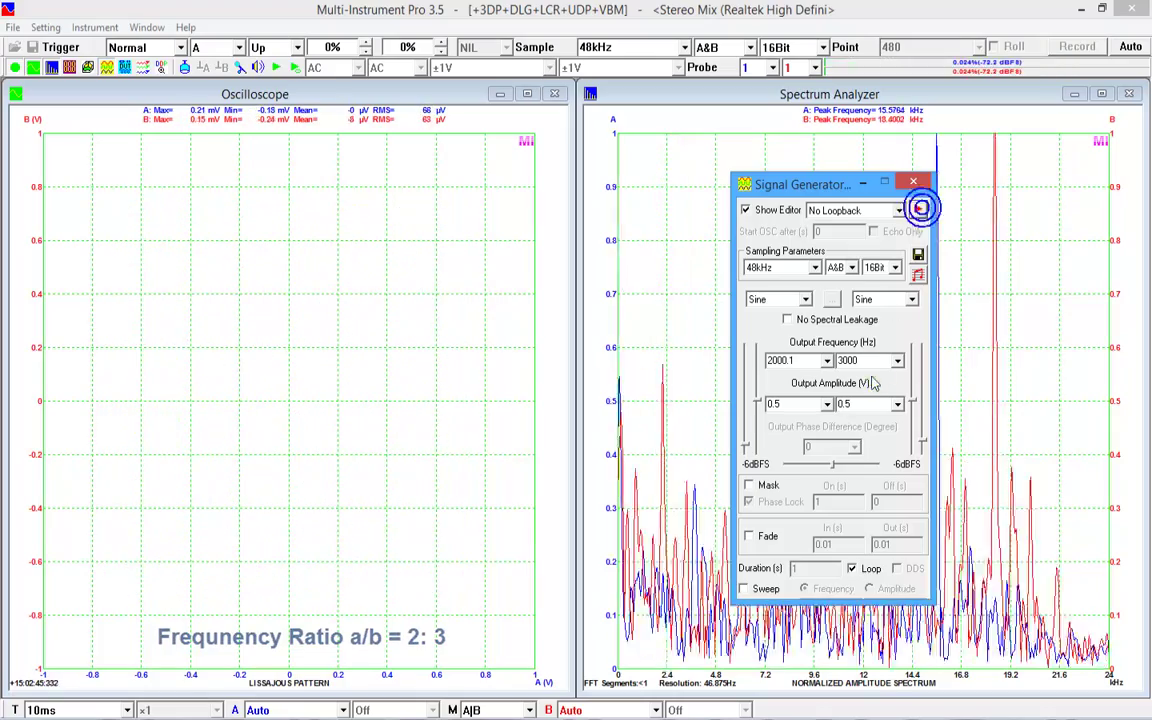
{"action": "double_click", "coordinate": [847, 360]}
{"action": "type", "text": "8000"}
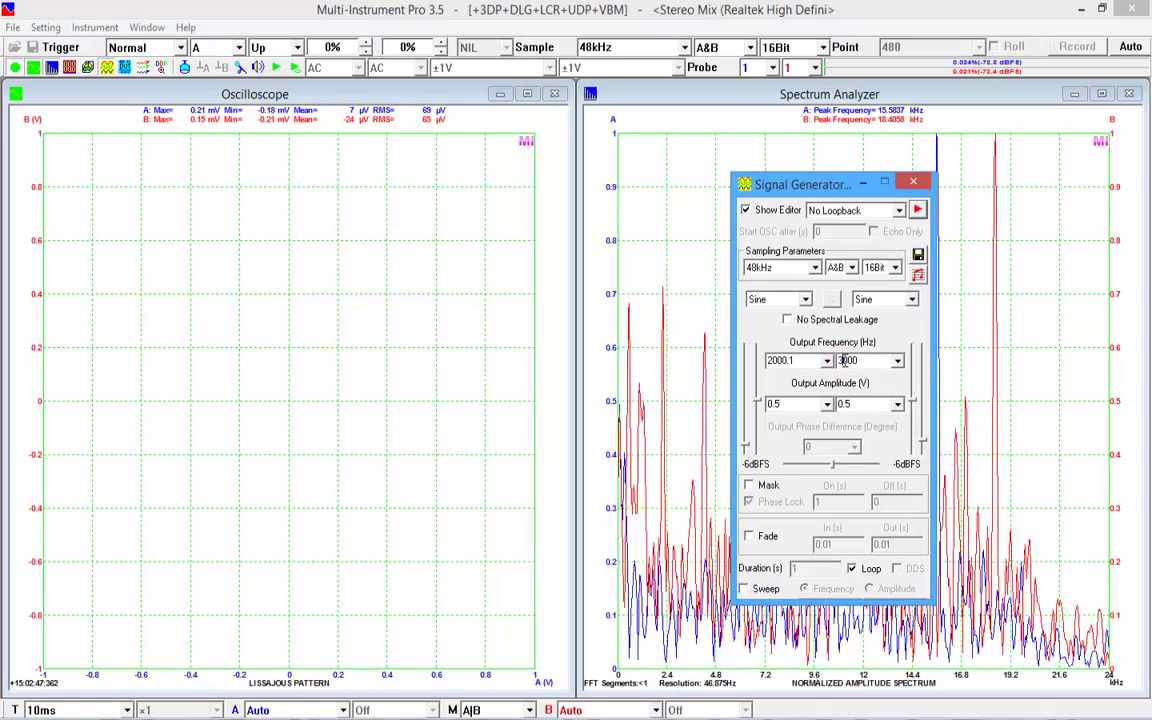
{"action": "left_click", "coordinate": [920, 209]}
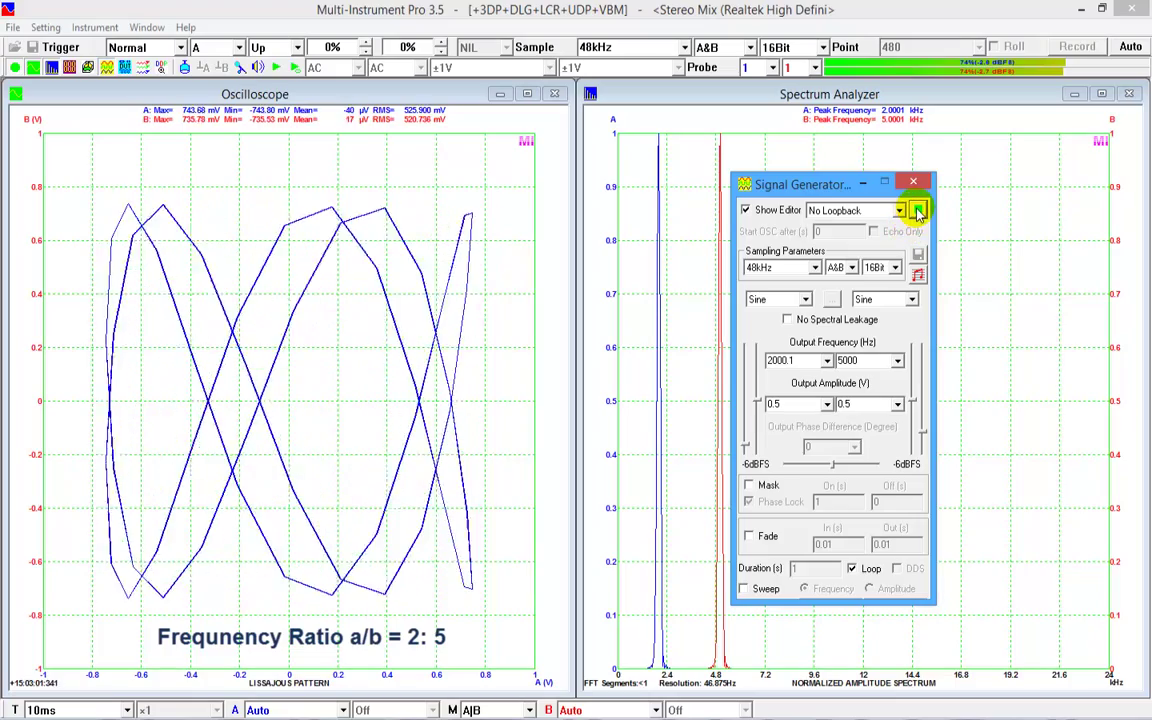
Stop the generator output, set channel A's output frequency to 3000.1 Hz, and restart the output
{"action": "left_click", "coordinate": [917, 210]}
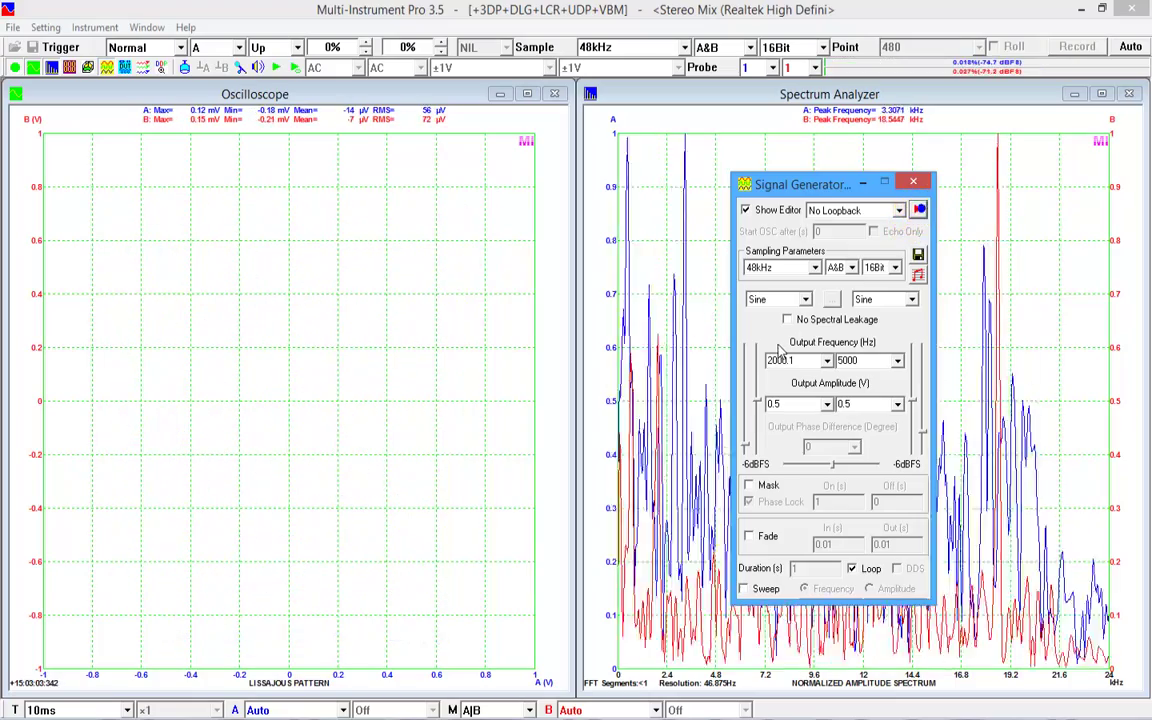
{"action": "double_click", "coordinate": [775, 360]}
{"action": "type", "text": "3000.1"}
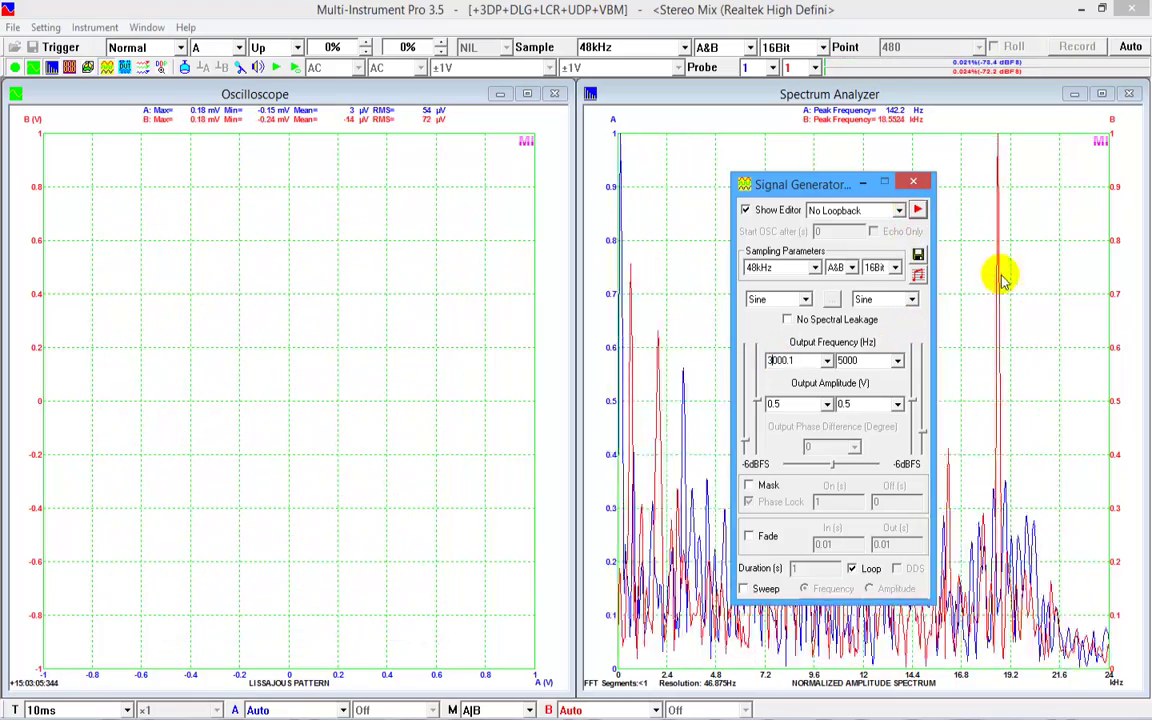
{"action": "left_click", "coordinate": [918, 212]}
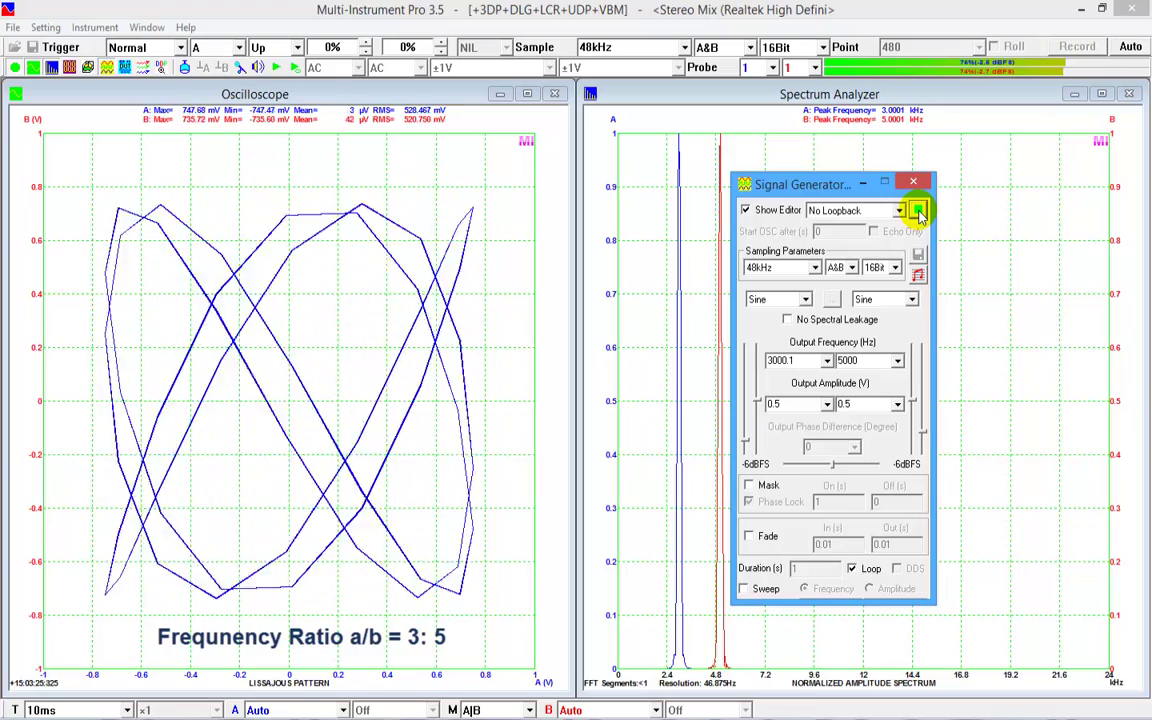
Stop the generator output, set channel A's output frequency to 4000.1 Hz, and restart the output
{"action": "left_click", "coordinate": [918, 211]}
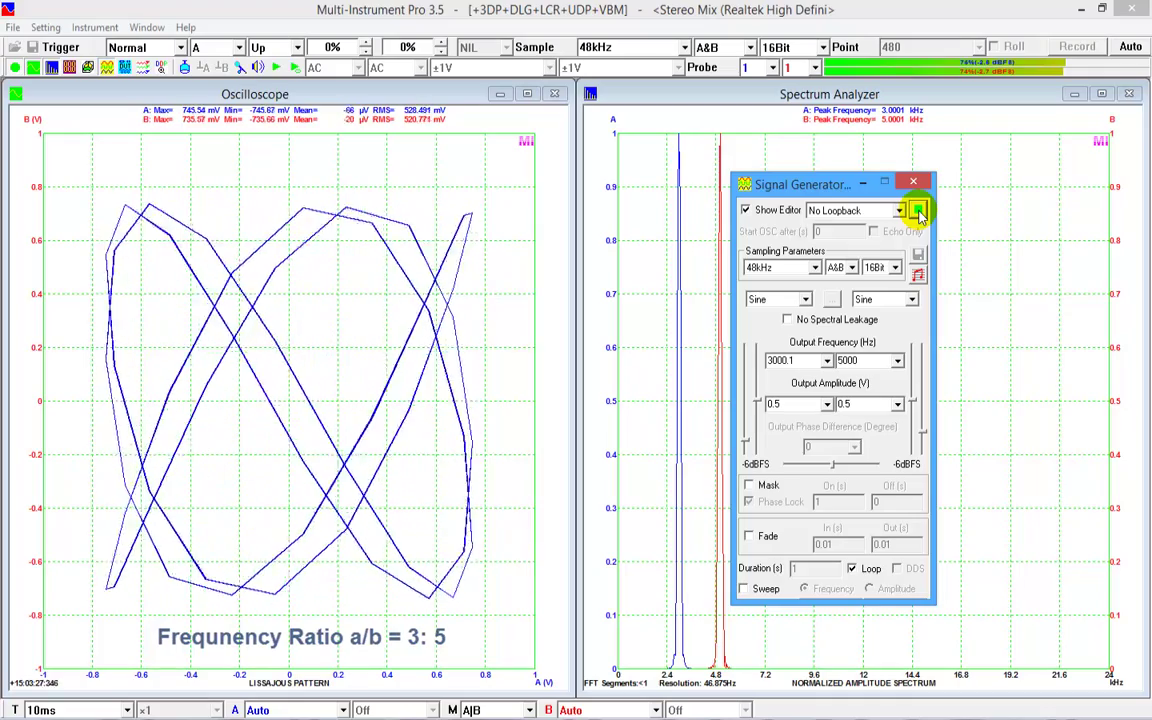
{"action": "double_click", "coordinate": [775, 361]}
{"action": "type", "text": "4000.1"}
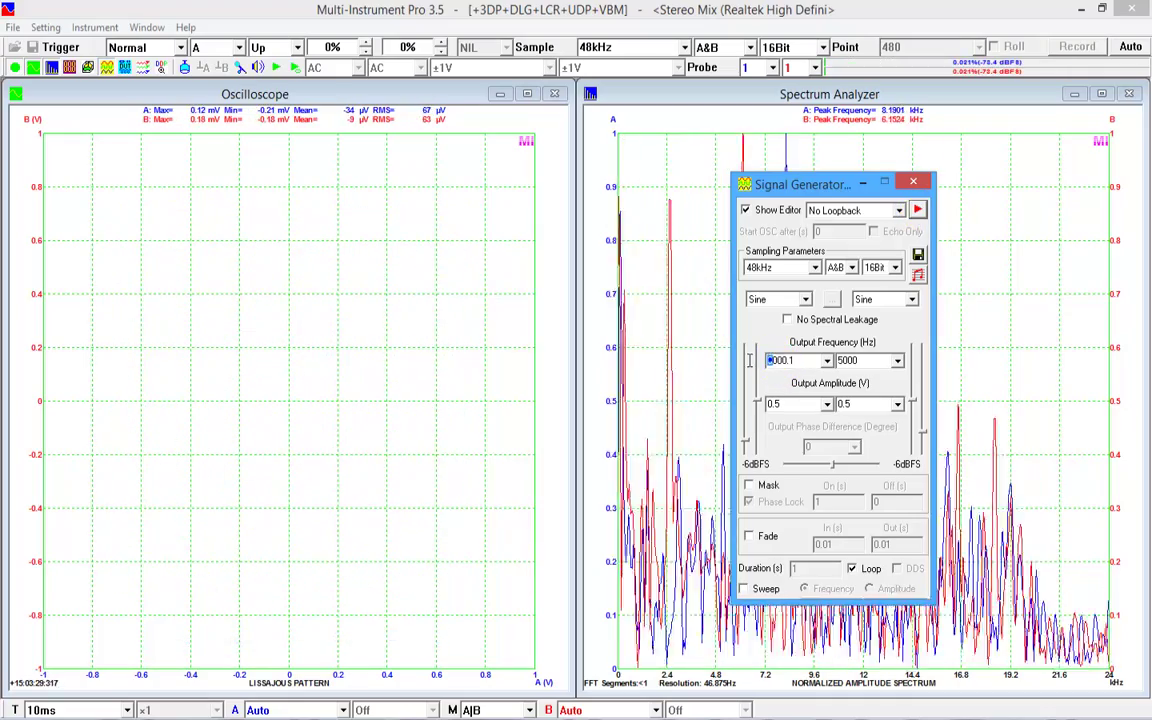
{"action": "left_click", "coordinate": [918, 211]}
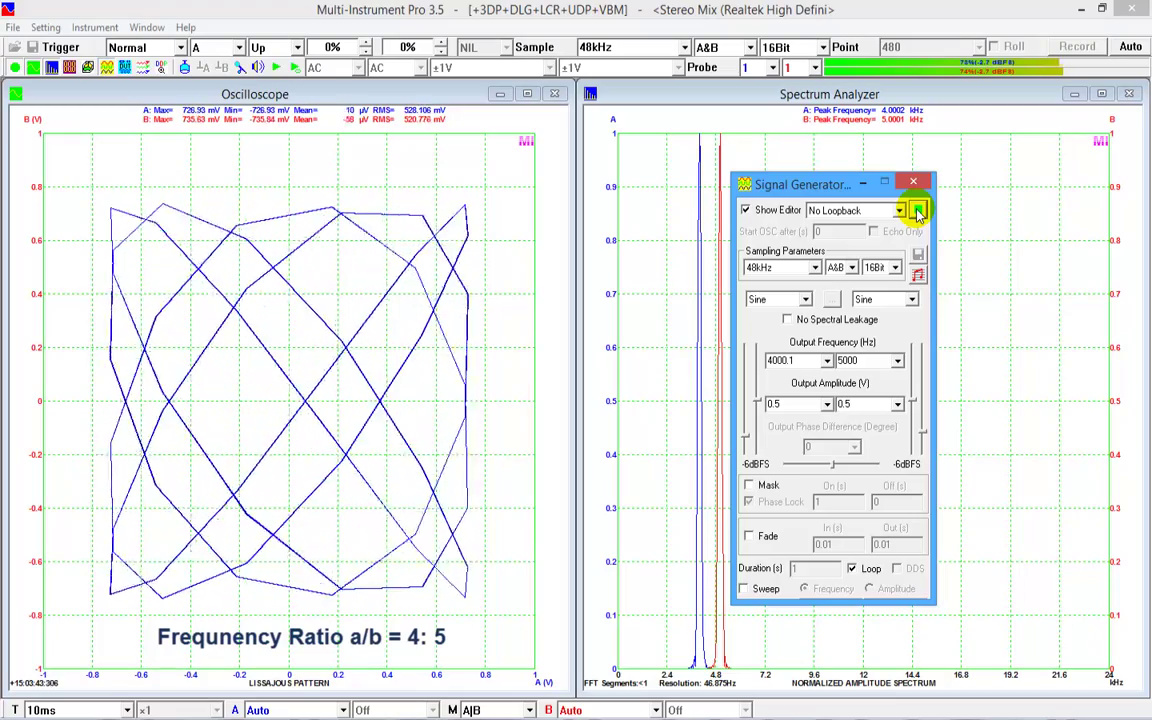
Stop the generator output, set channel B's output frequency to 7000 Hz, and restart the output
{"action": "left_click", "coordinate": [918, 211]}
{"action": "double_click", "coordinate": [840, 360]}
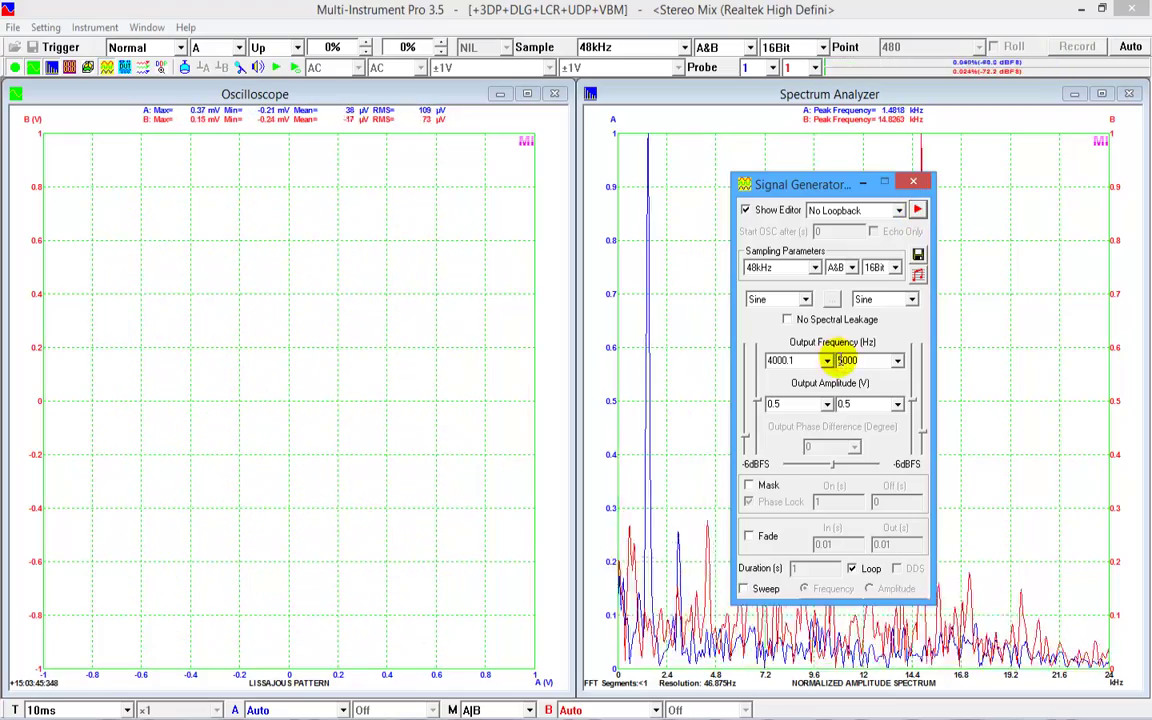
{"action": "type", "text": "7000"}
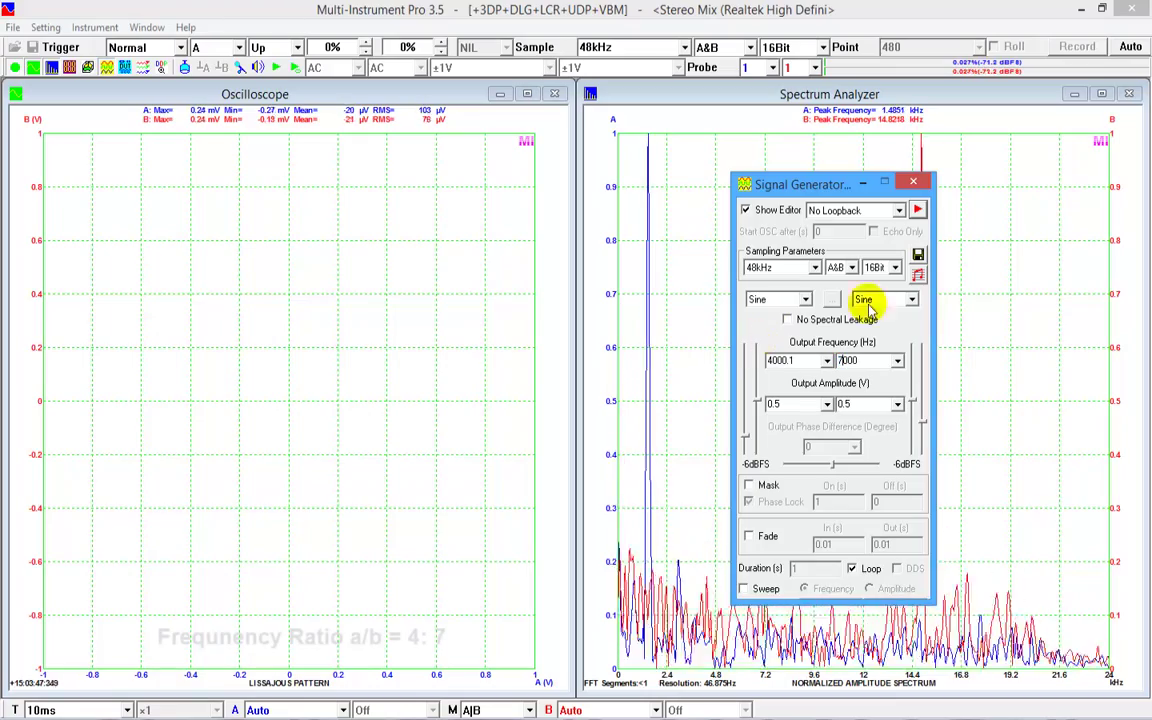
{"action": "left_click", "coordinate": [918, 209]}
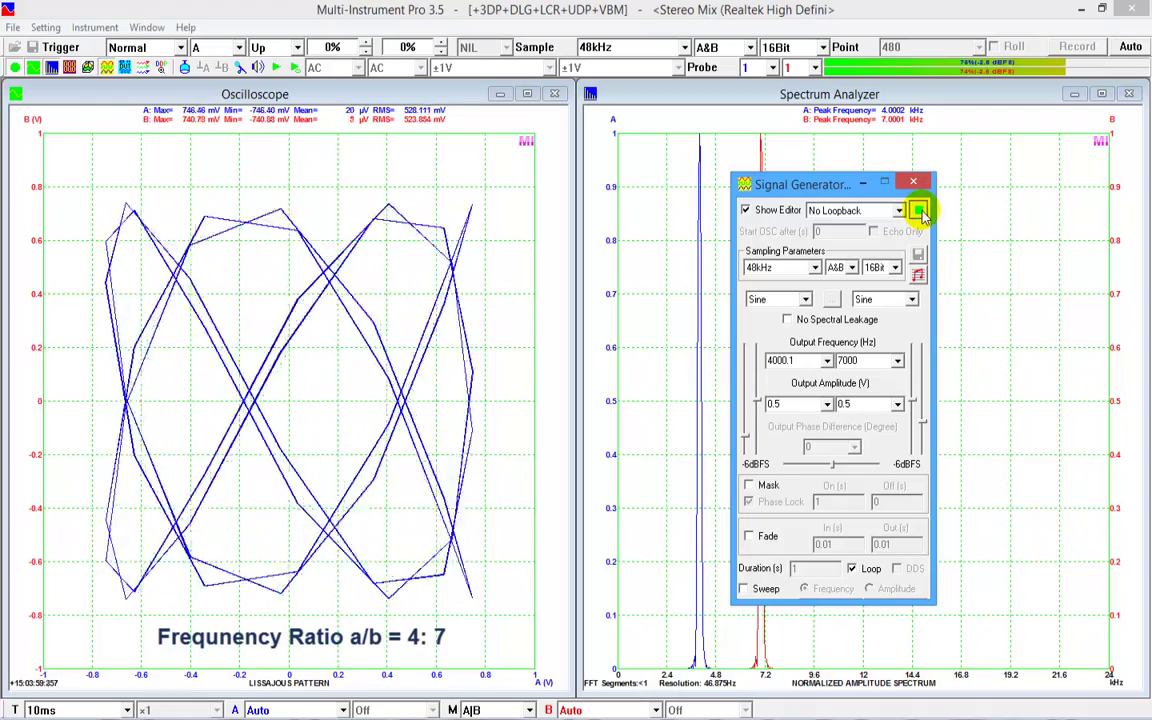
Stop the generator output, set channel B's output frequency to 9000 Hz, and restart the output
{"action": "left_click", "coordinate": [917, 210]}
{"action": "double_click", "coordinate": [845, 360]}
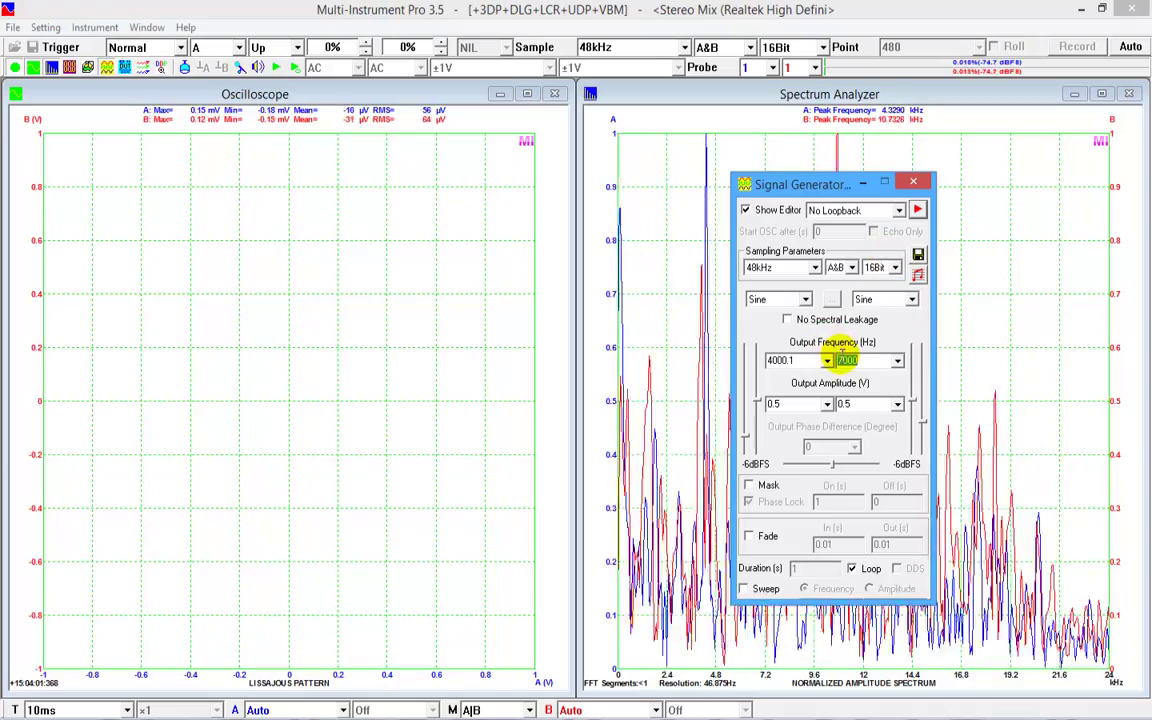
{"action": "type", "text": "9000"}
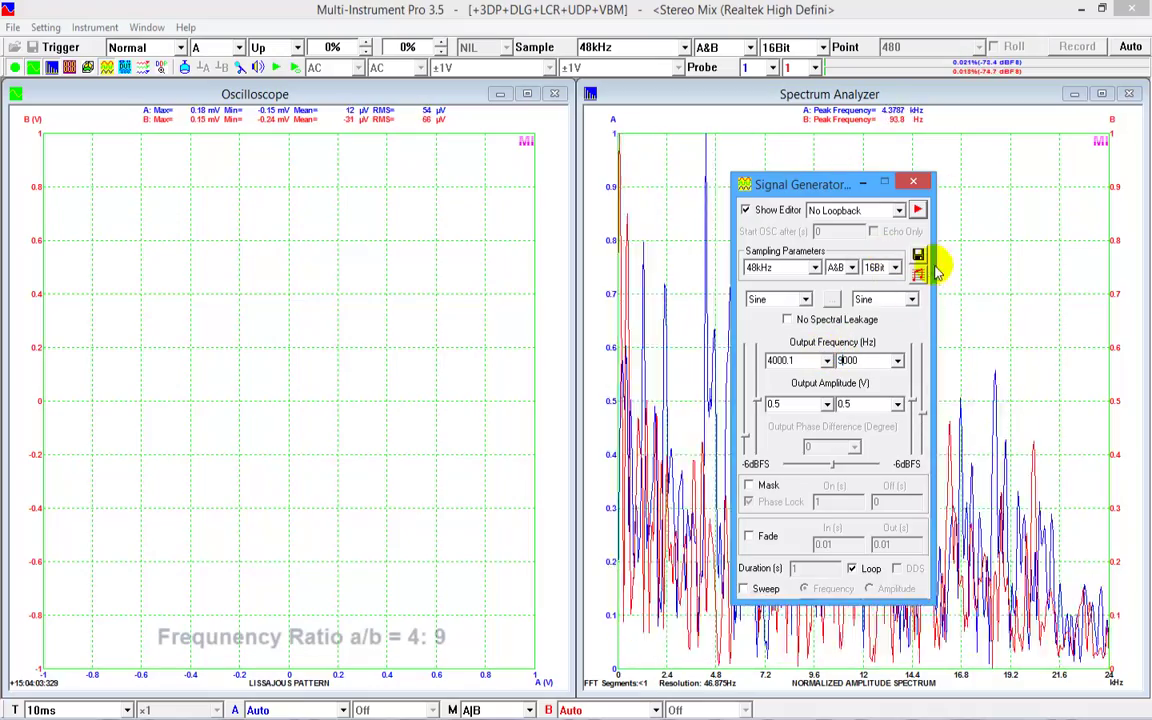
{"action": "left_click", "coordinate": [917, 210]}
{"action": "left_click", "coordinate": [917, 210]}
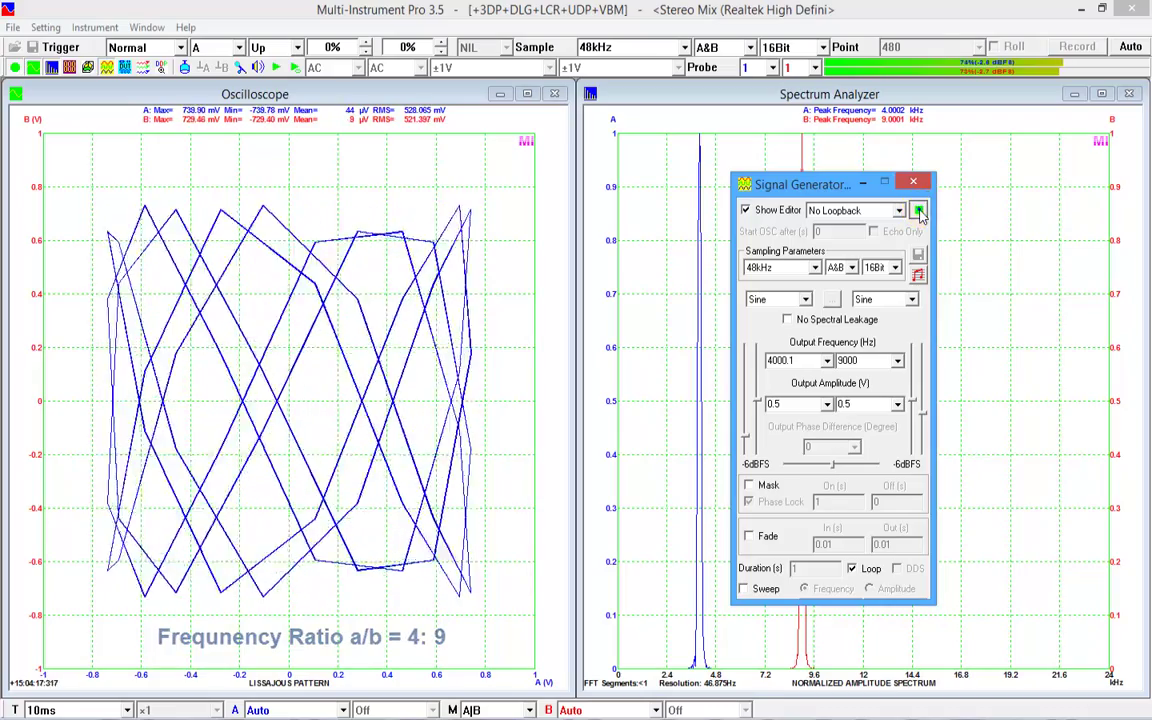
Stop the generator output, set channel A's output frequency to 5000.1 Hz, and restart the output
{"action": "left_click", "coordinate": [919, 213]}
{"action": "double_click", "coordinate": [770, 360]}
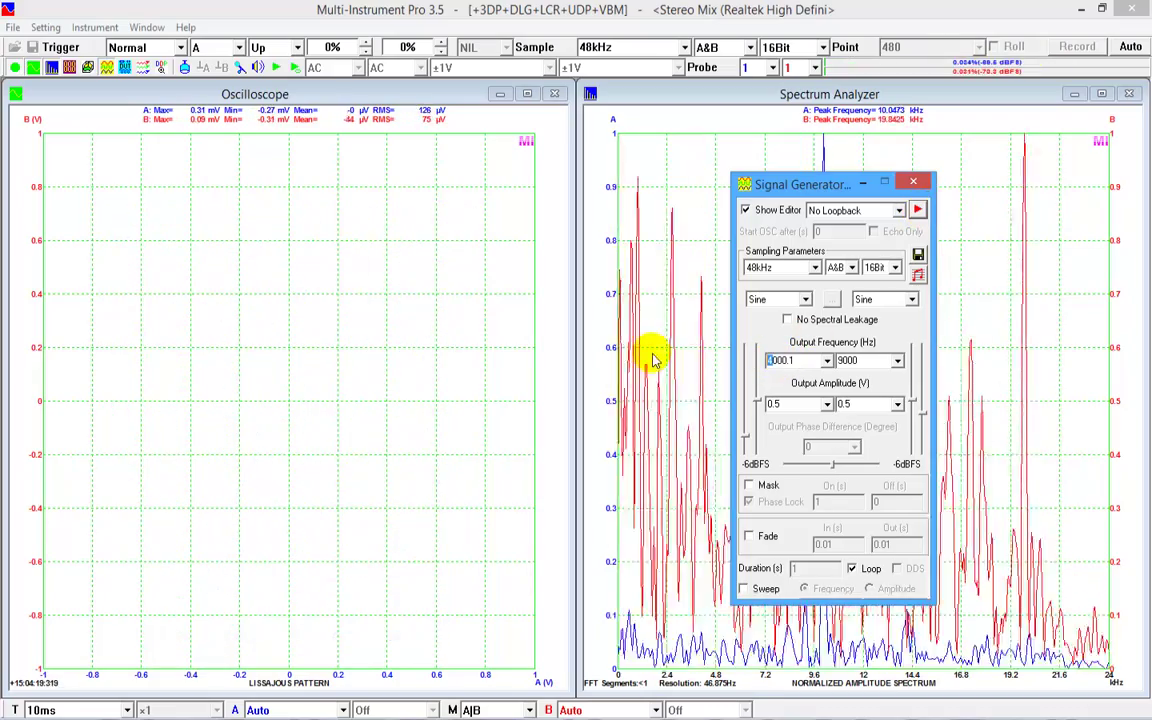
{"action": "type", "text": "5"}
{"action": "left_click", "coordinate": [918, 210]}
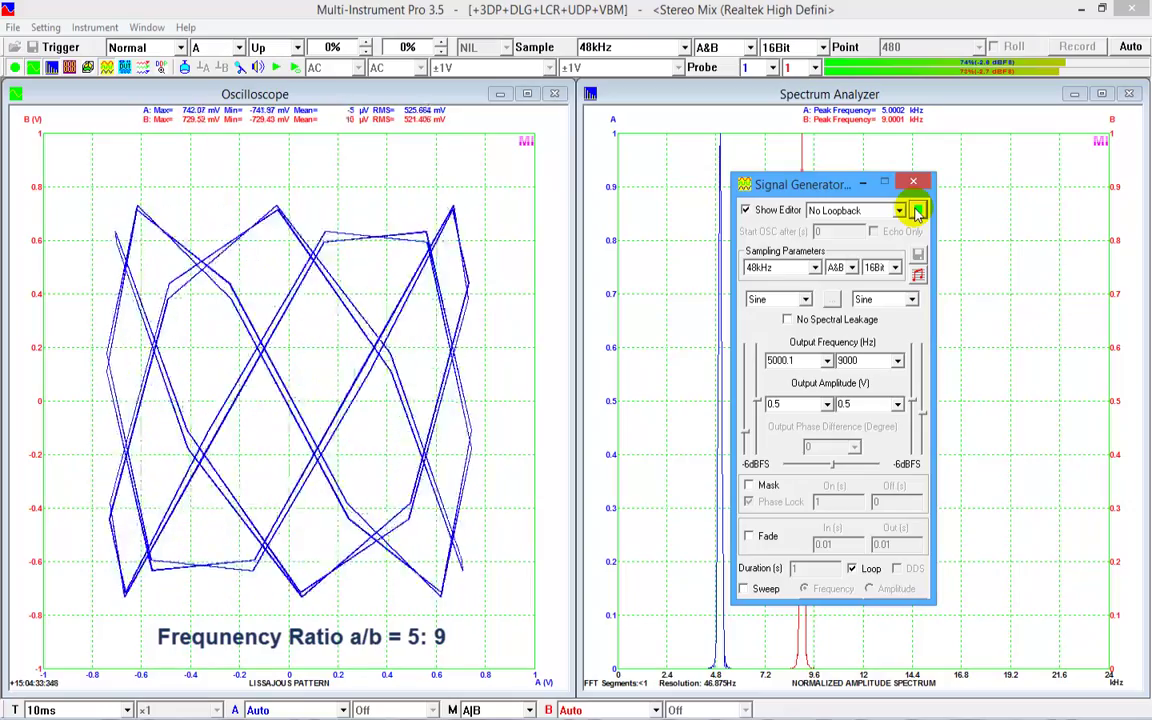
Stop the generator output, set channel A's output frequency to 7000.1 Hz, and restart the output
{"action": "left_click", "coordinate": [918, 211]}
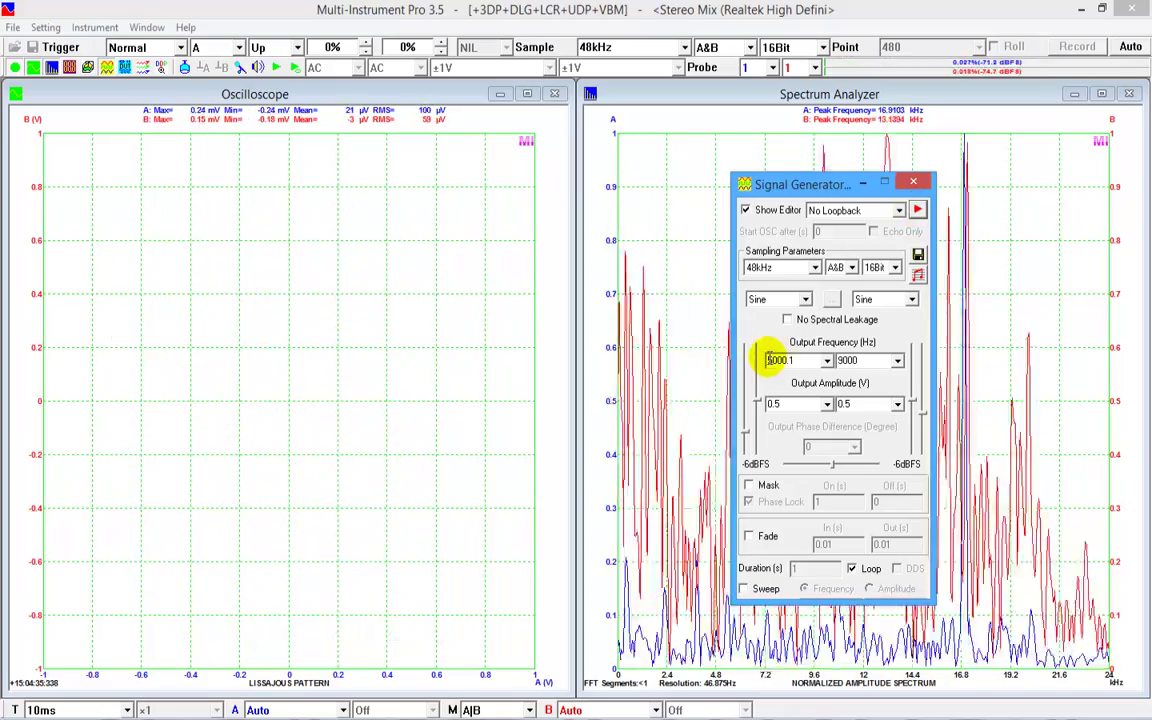
{"action": "type", "text": "7"}
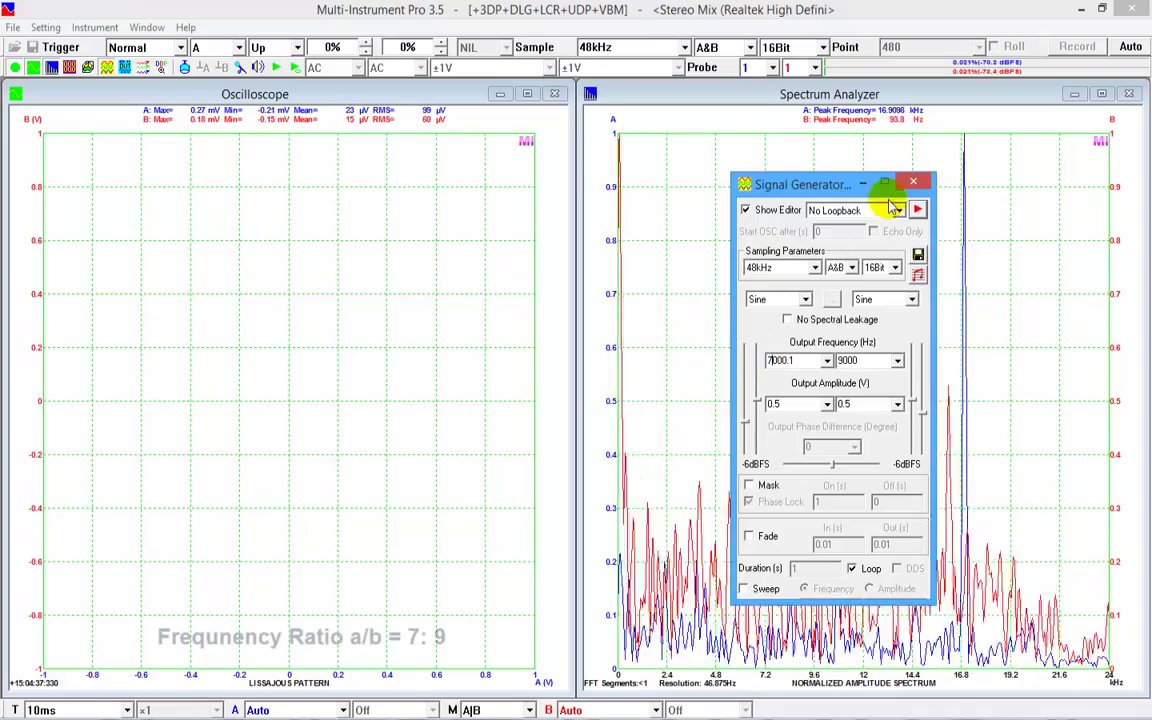
{"action": "left_click", "coordinate": [918, 210]}
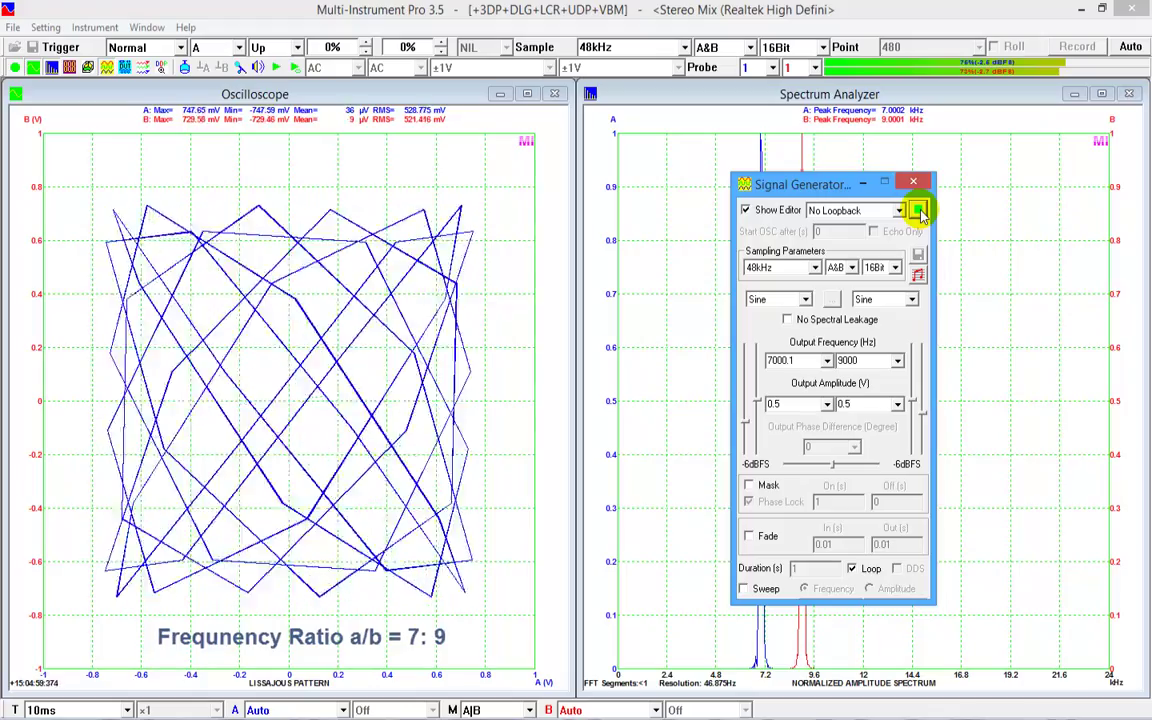
Stop the generator output, set channel A's output frequency to 8000.1 Hz, and restart the output
{"action": "left_click", "coordinate": [918, 211]}
{"action": "double_click", "coordinate": [770, 360]}
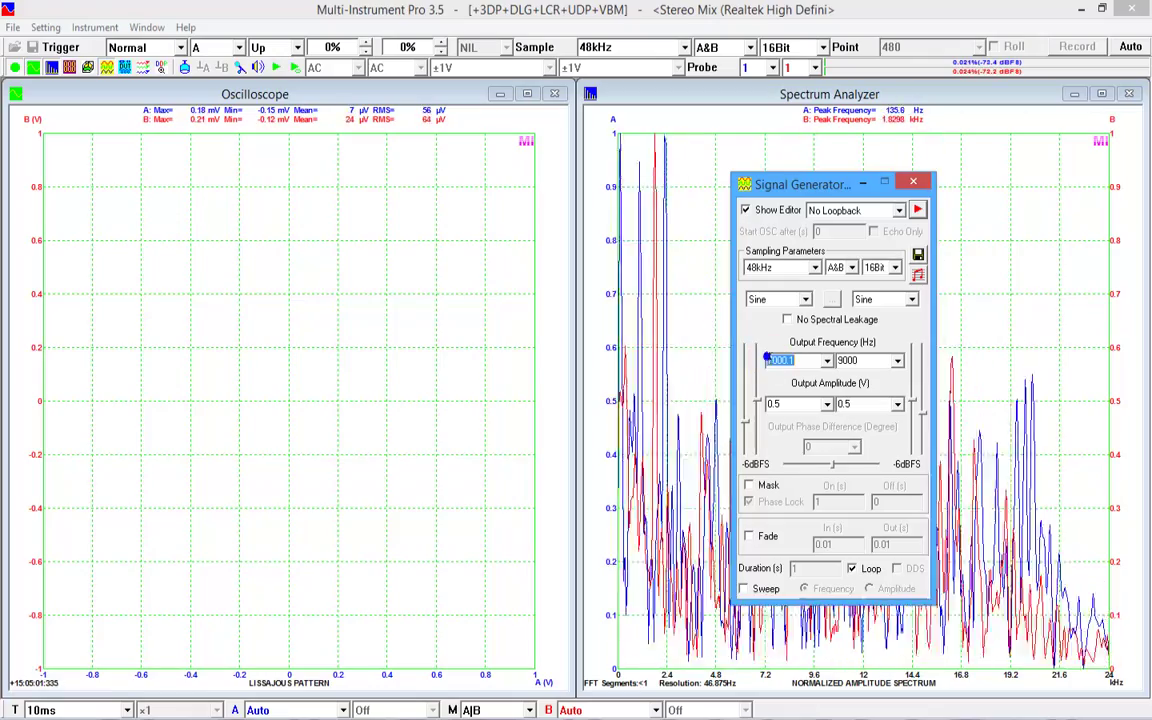
{"action": "type", "text": "7000.1"}
{"action": "left_click", "coordinate": [746, 360]}
{"action": "double_click", "coordinate": [768, 360]}
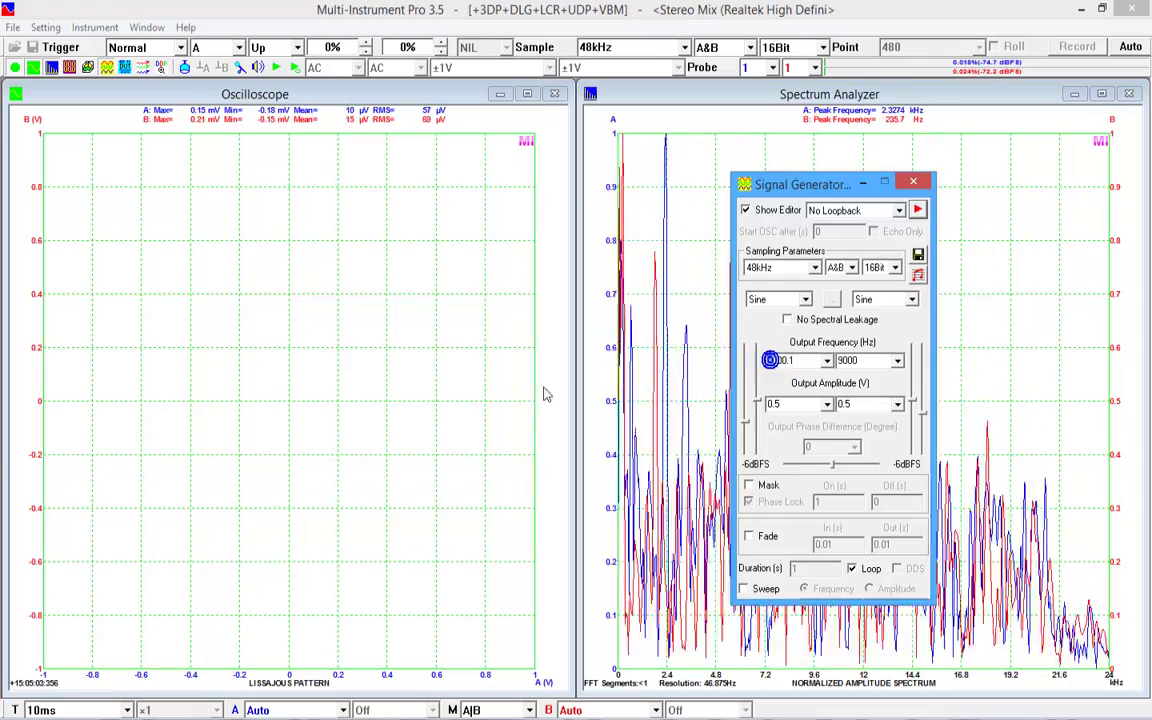
{"action": "type", "text": "8000.1"}
{"action": "left_click", "coordinate": [918, 211]}
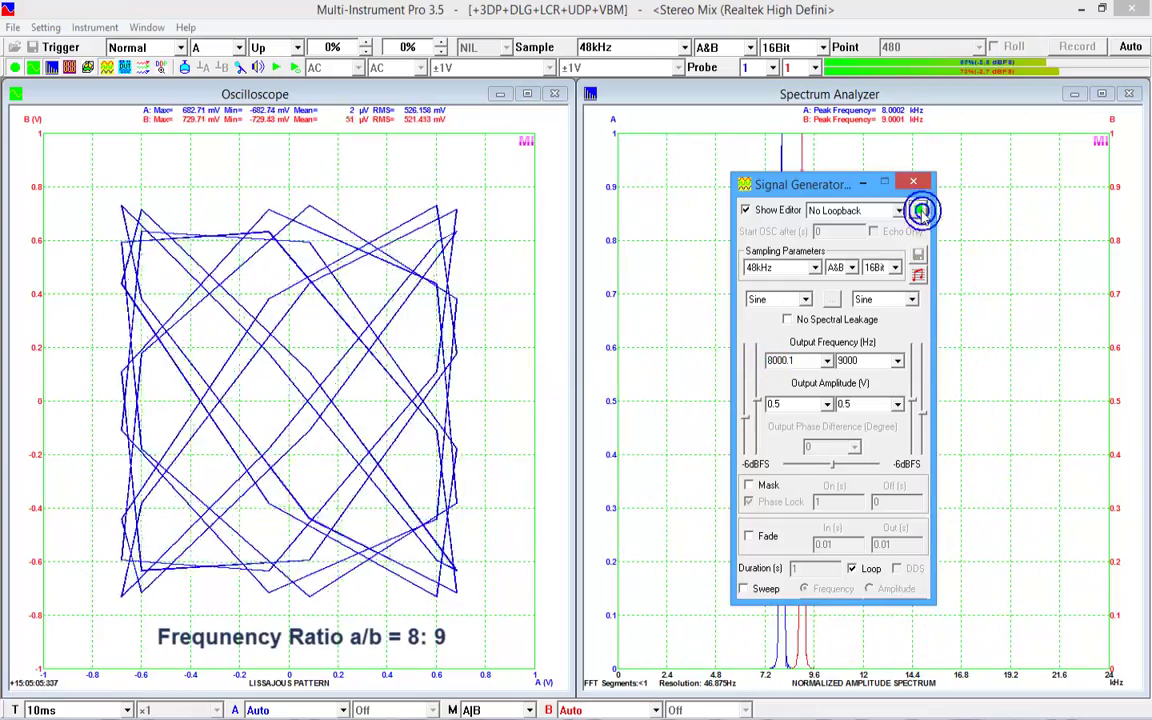